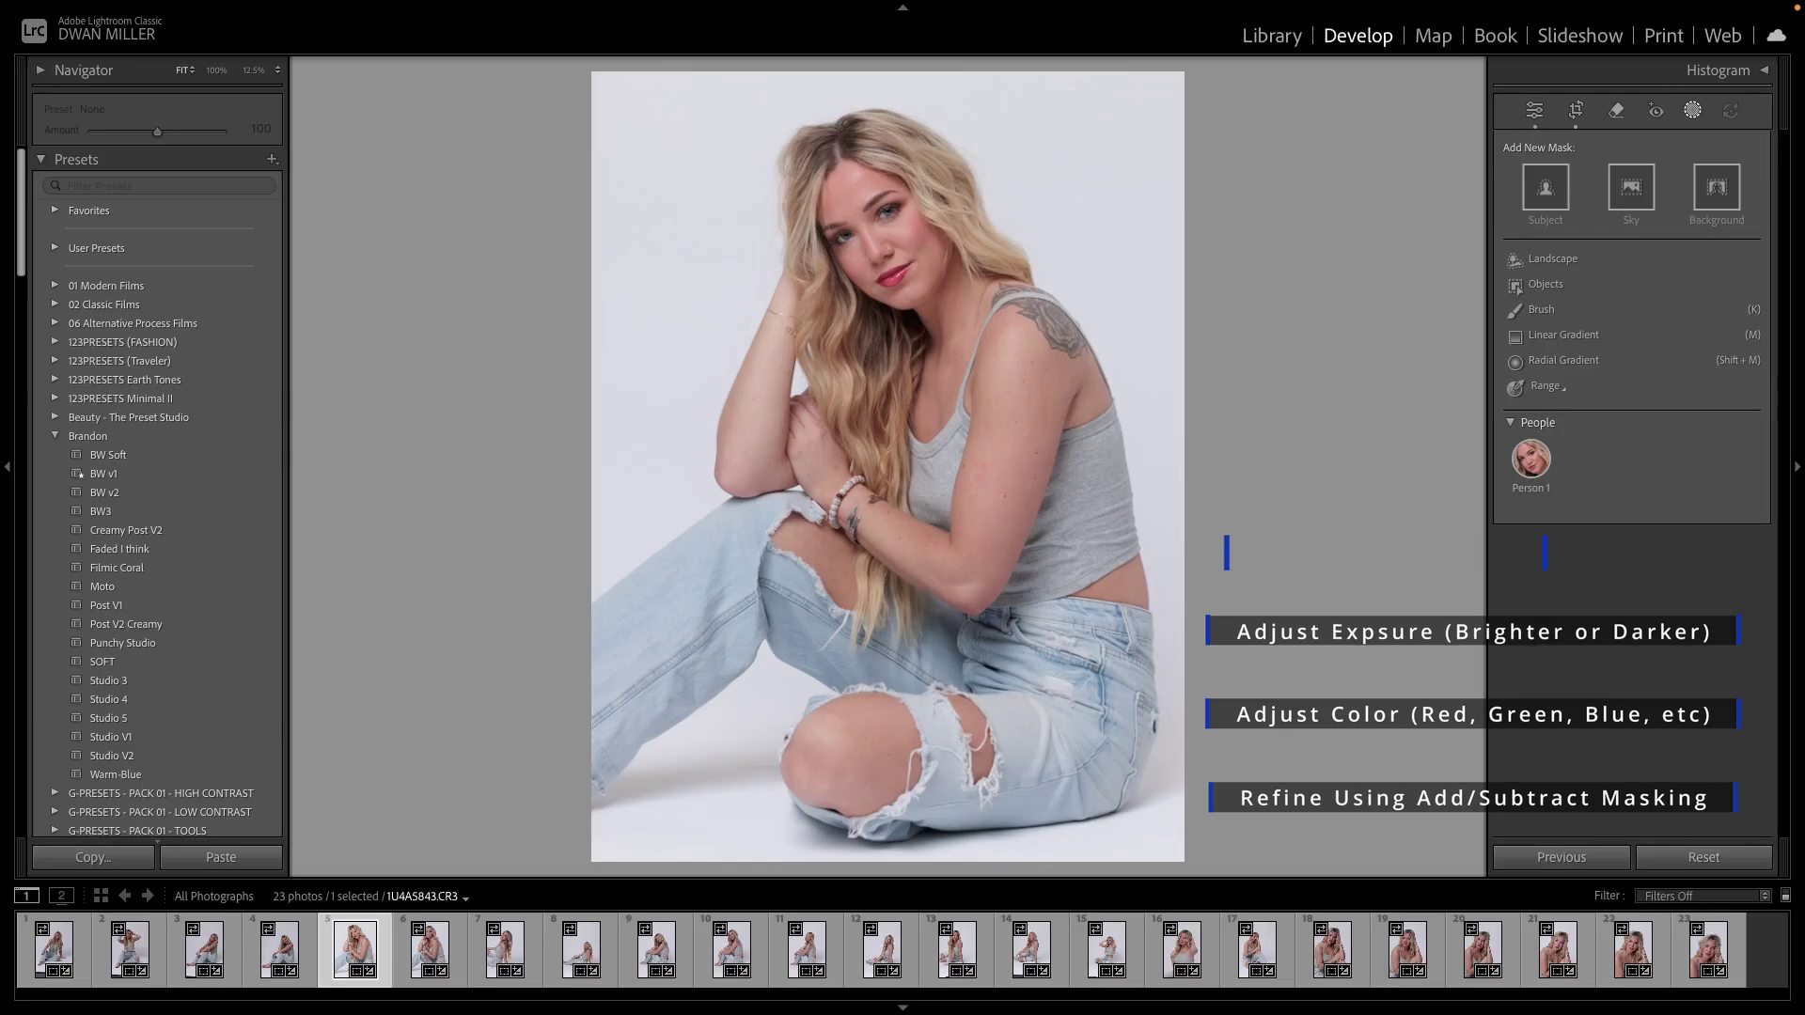
Exit Masking to show the Basic panel, with Temp 5,450 and Exposure +0.05
key(shift+w)
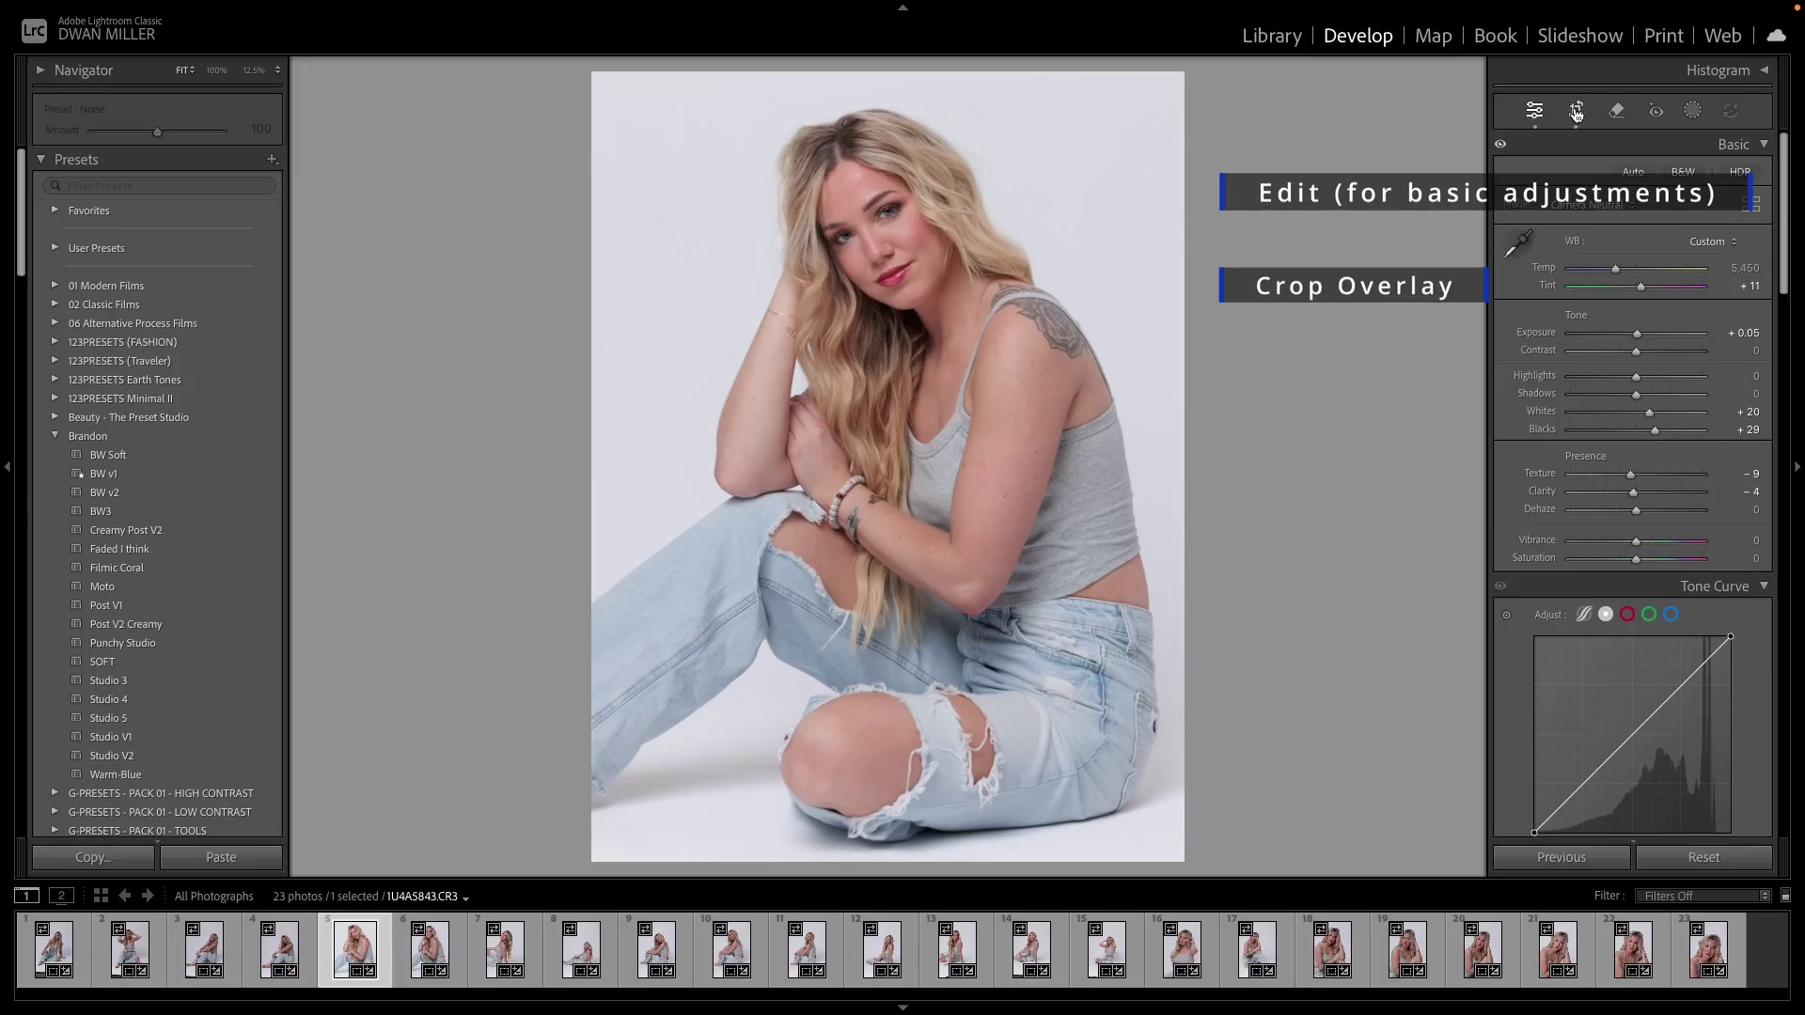
Add a Select Background mask to the portrait, creating Mask 1
click(1694, 112)
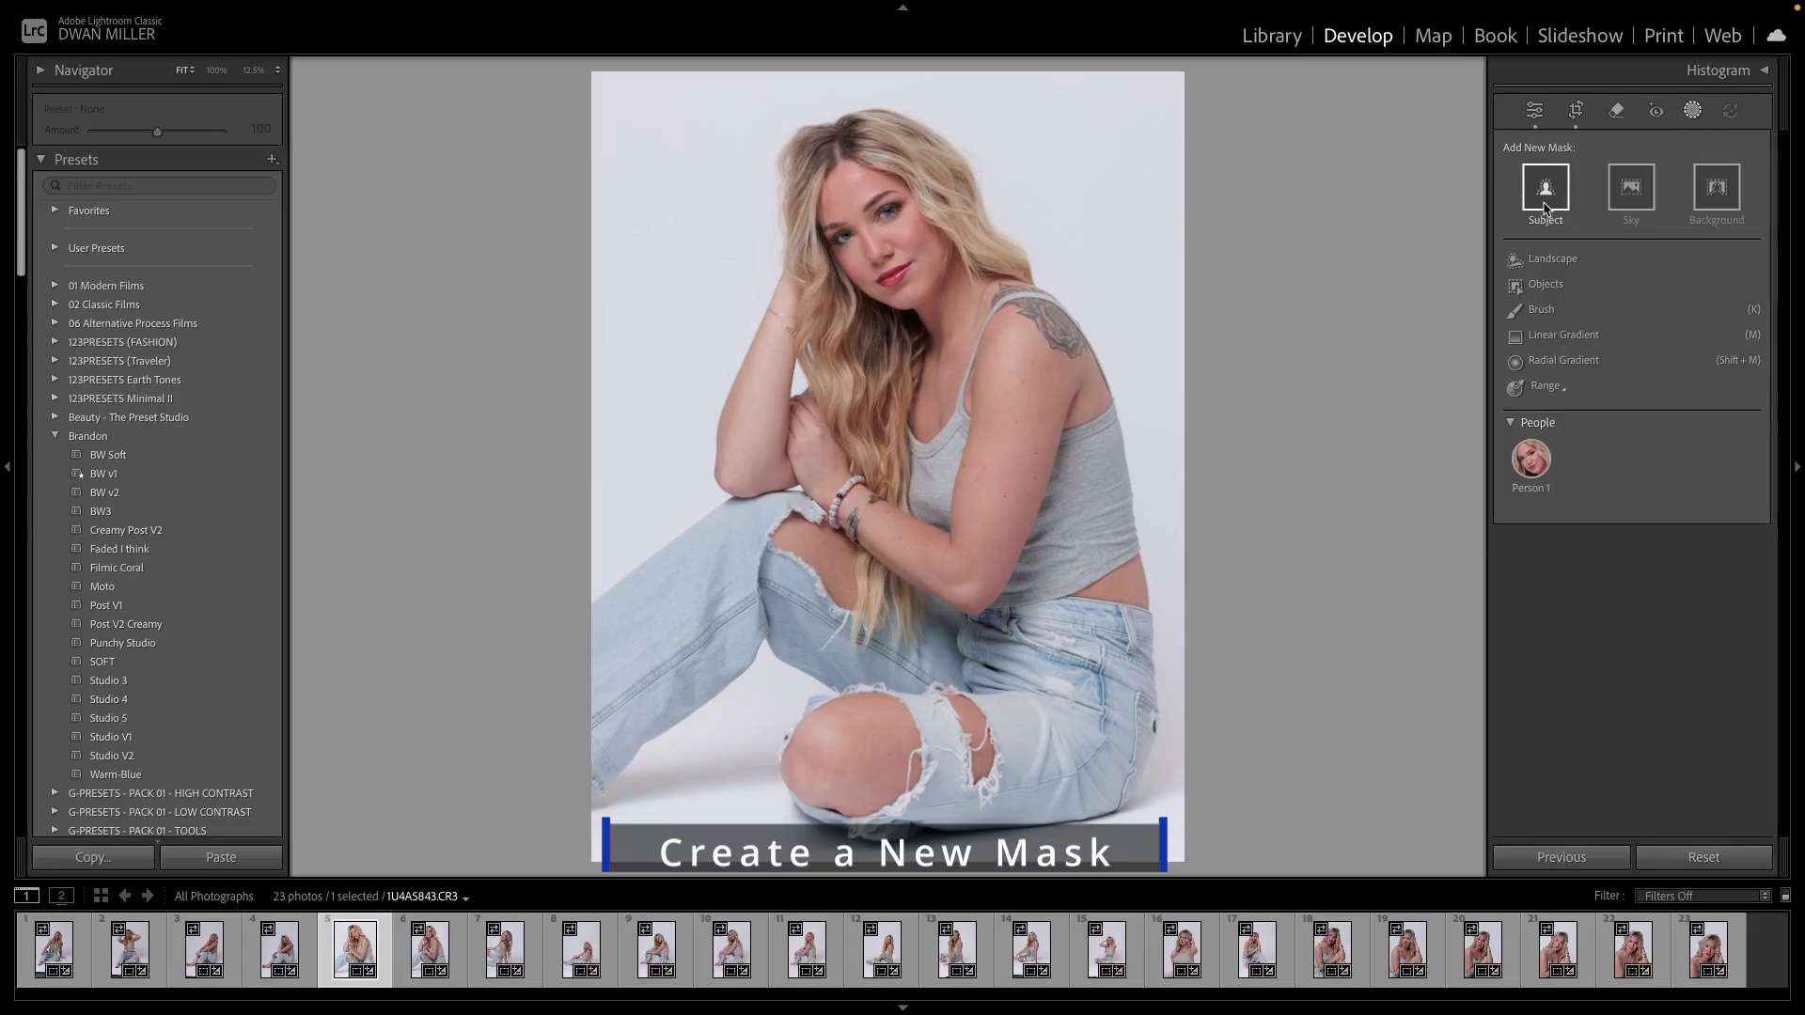
click(1716, 188)
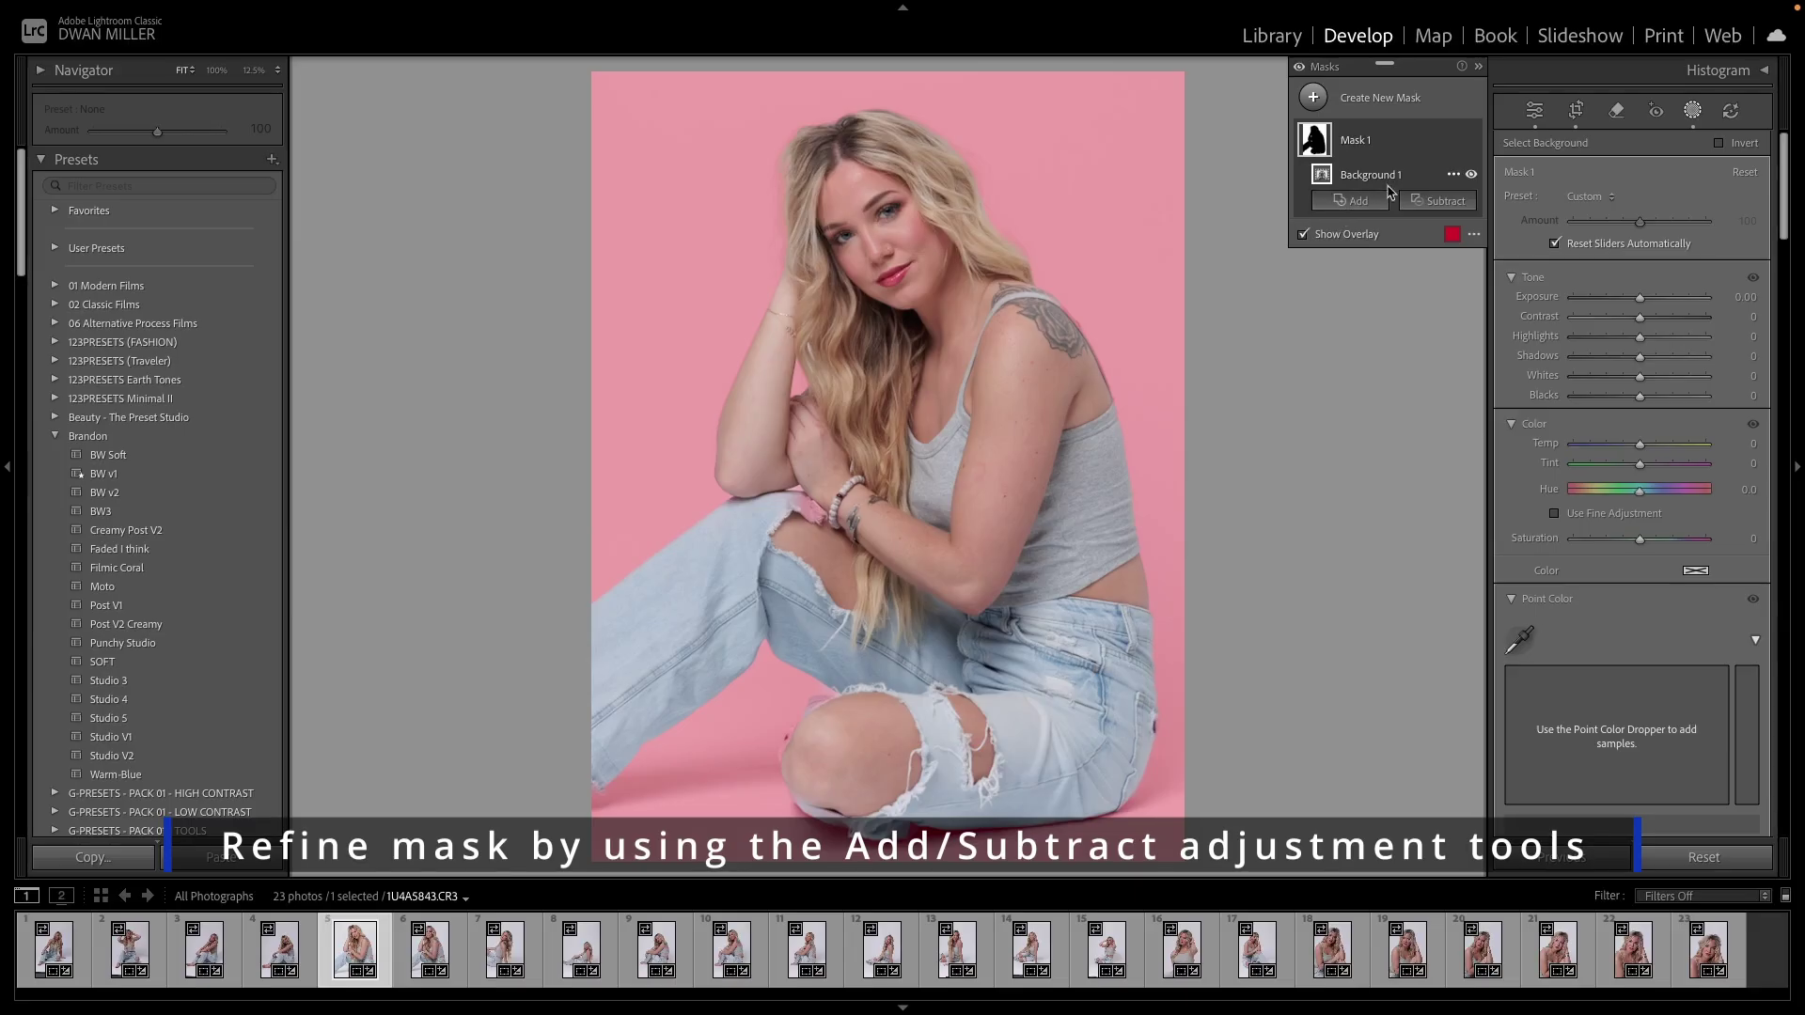
Toggle Mask 1's visibility to check the backdrop coverage, then bring up the Subtract options
click(1472, 141)
click(1473, 141)
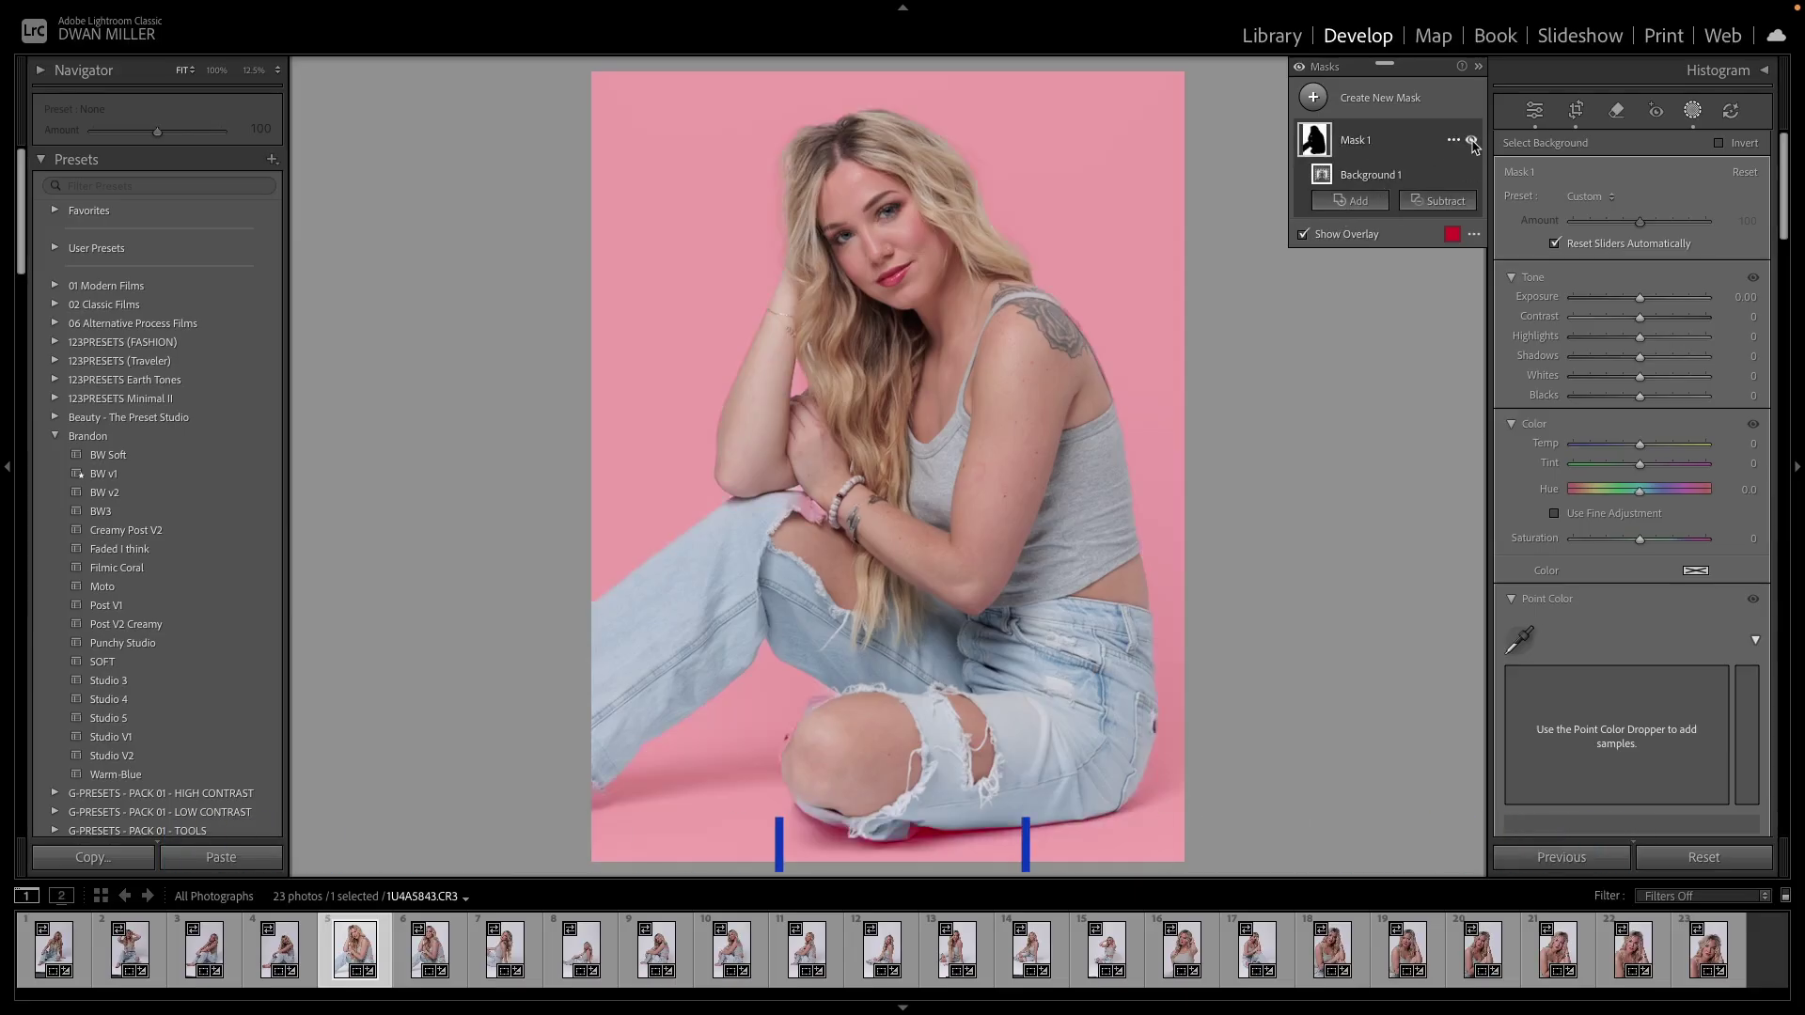
click(1472, 141)
click(1472, 141)
click(1445, 207)
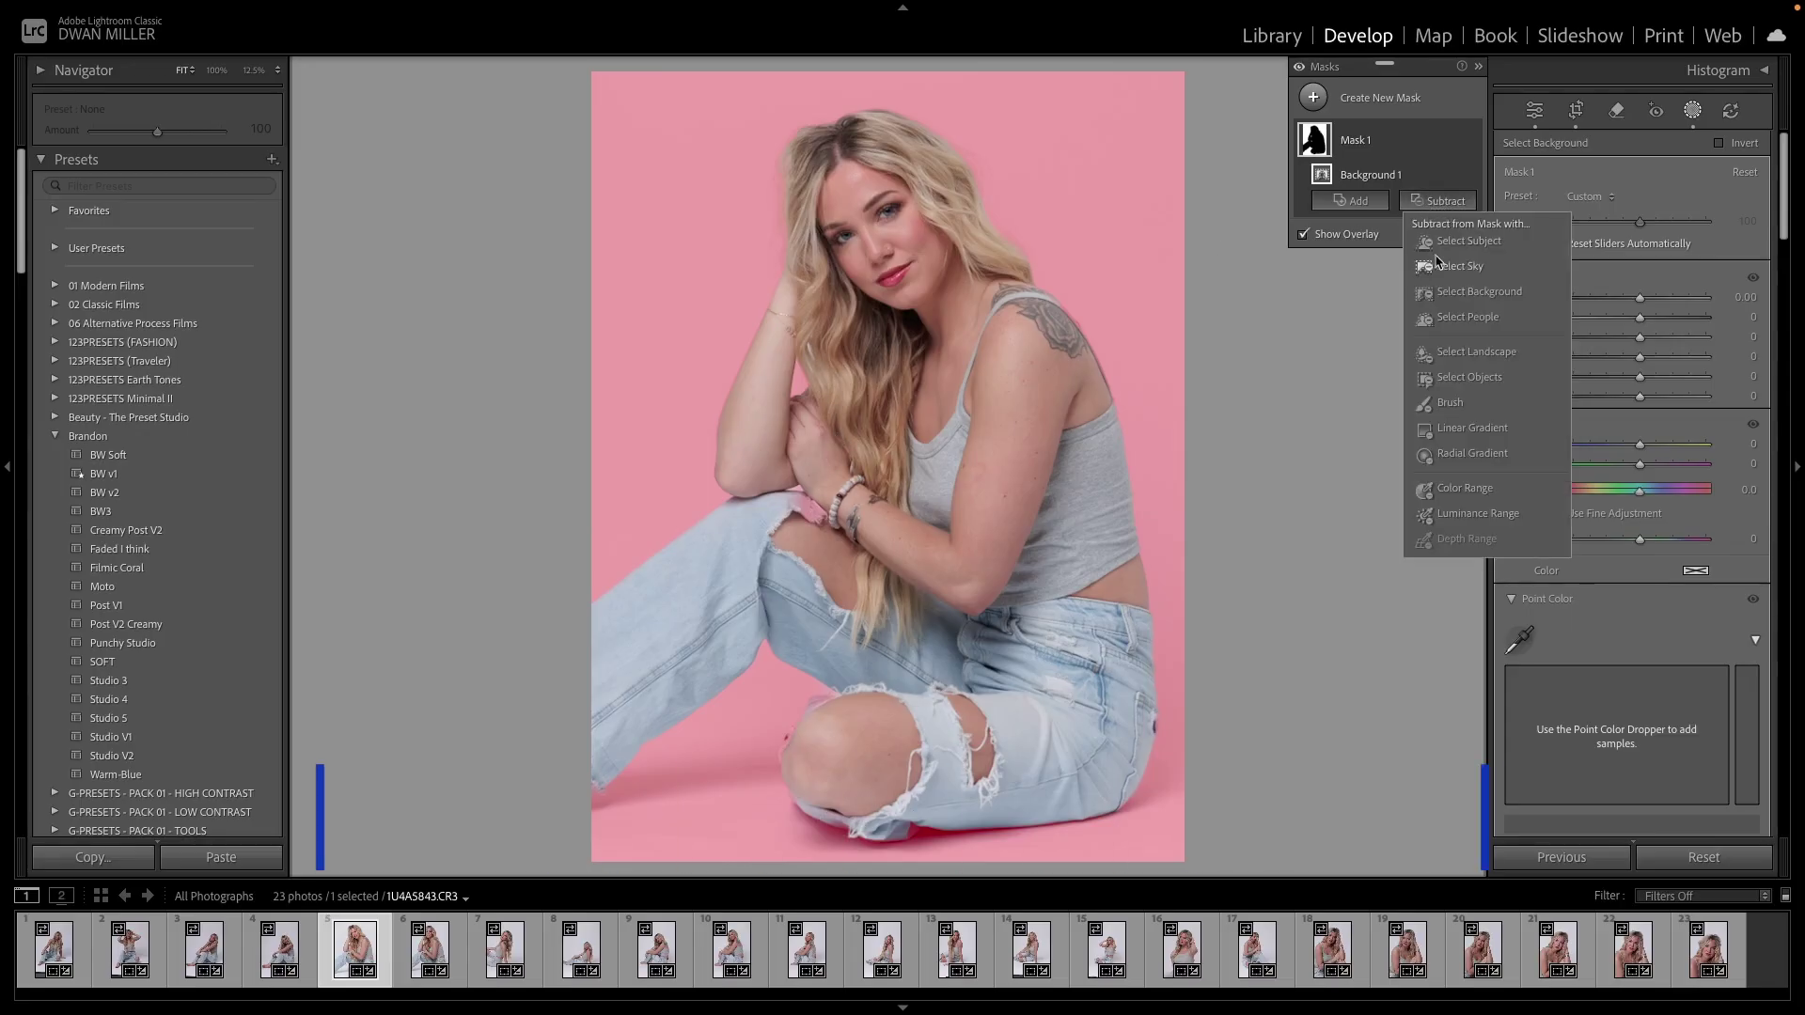
Subtract a Select Objects area over the jeans near the wrist from Mask 1
click(1454, 379)
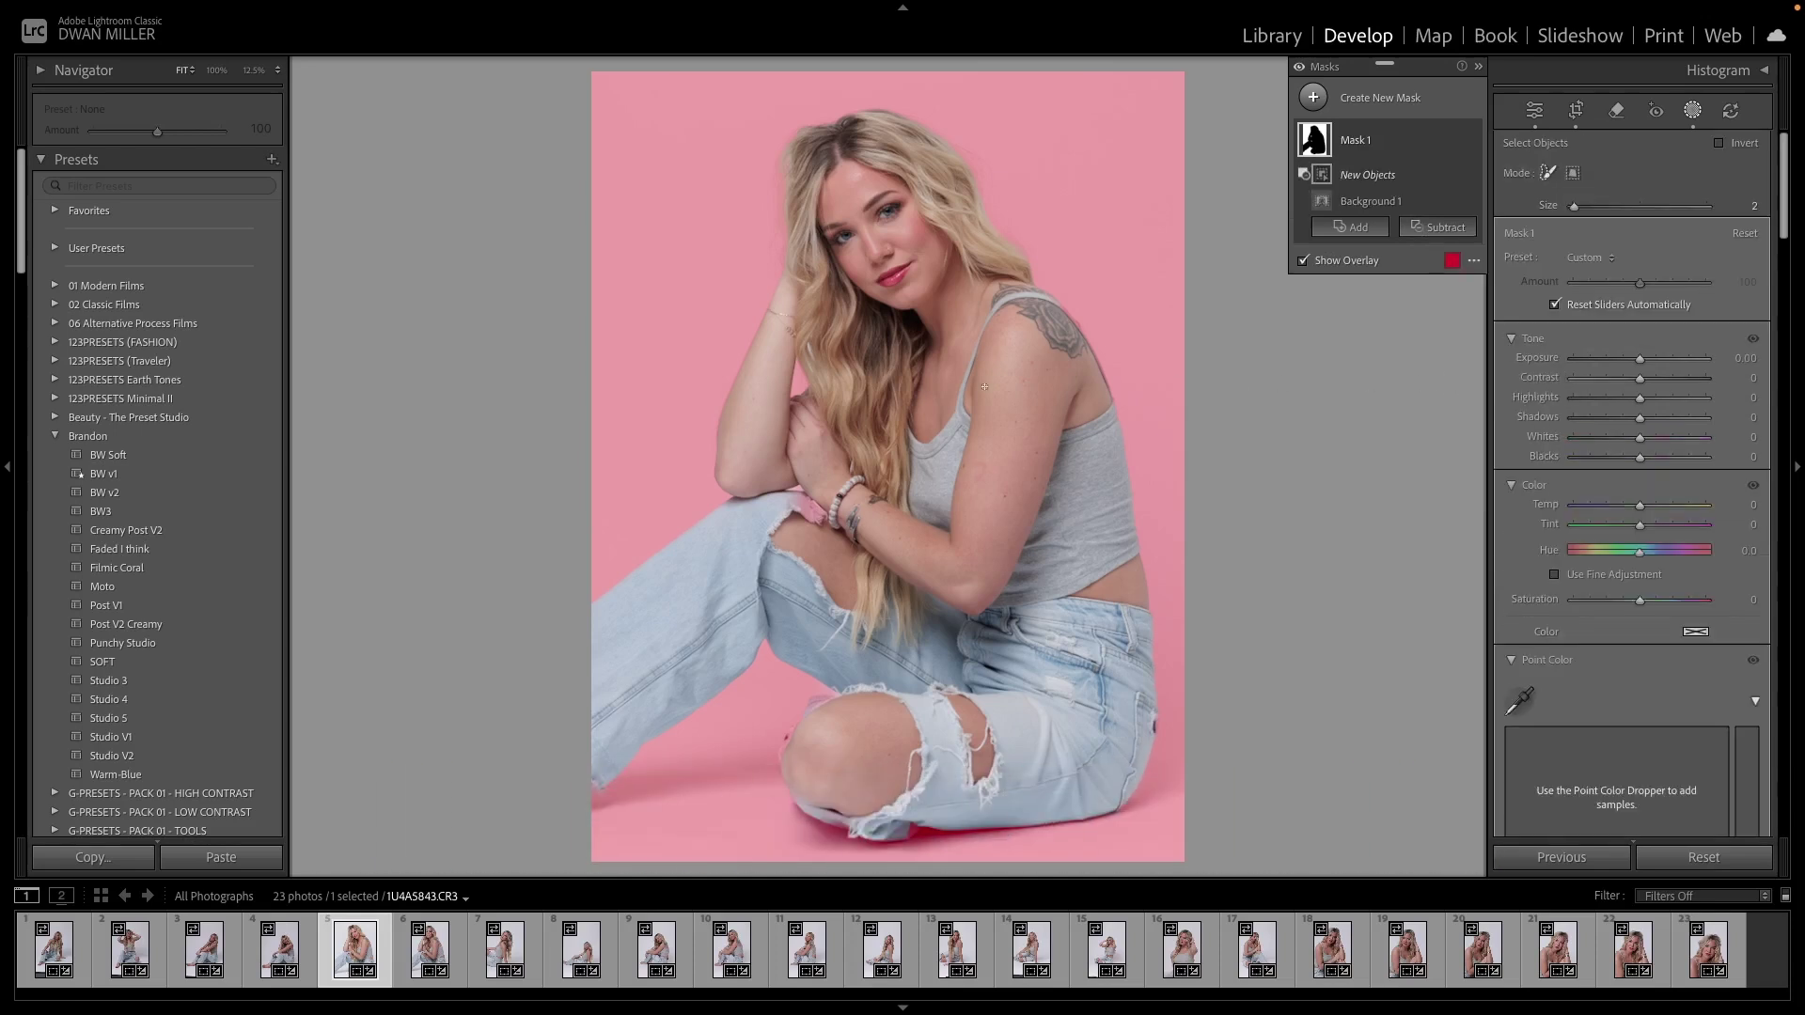
key(z)
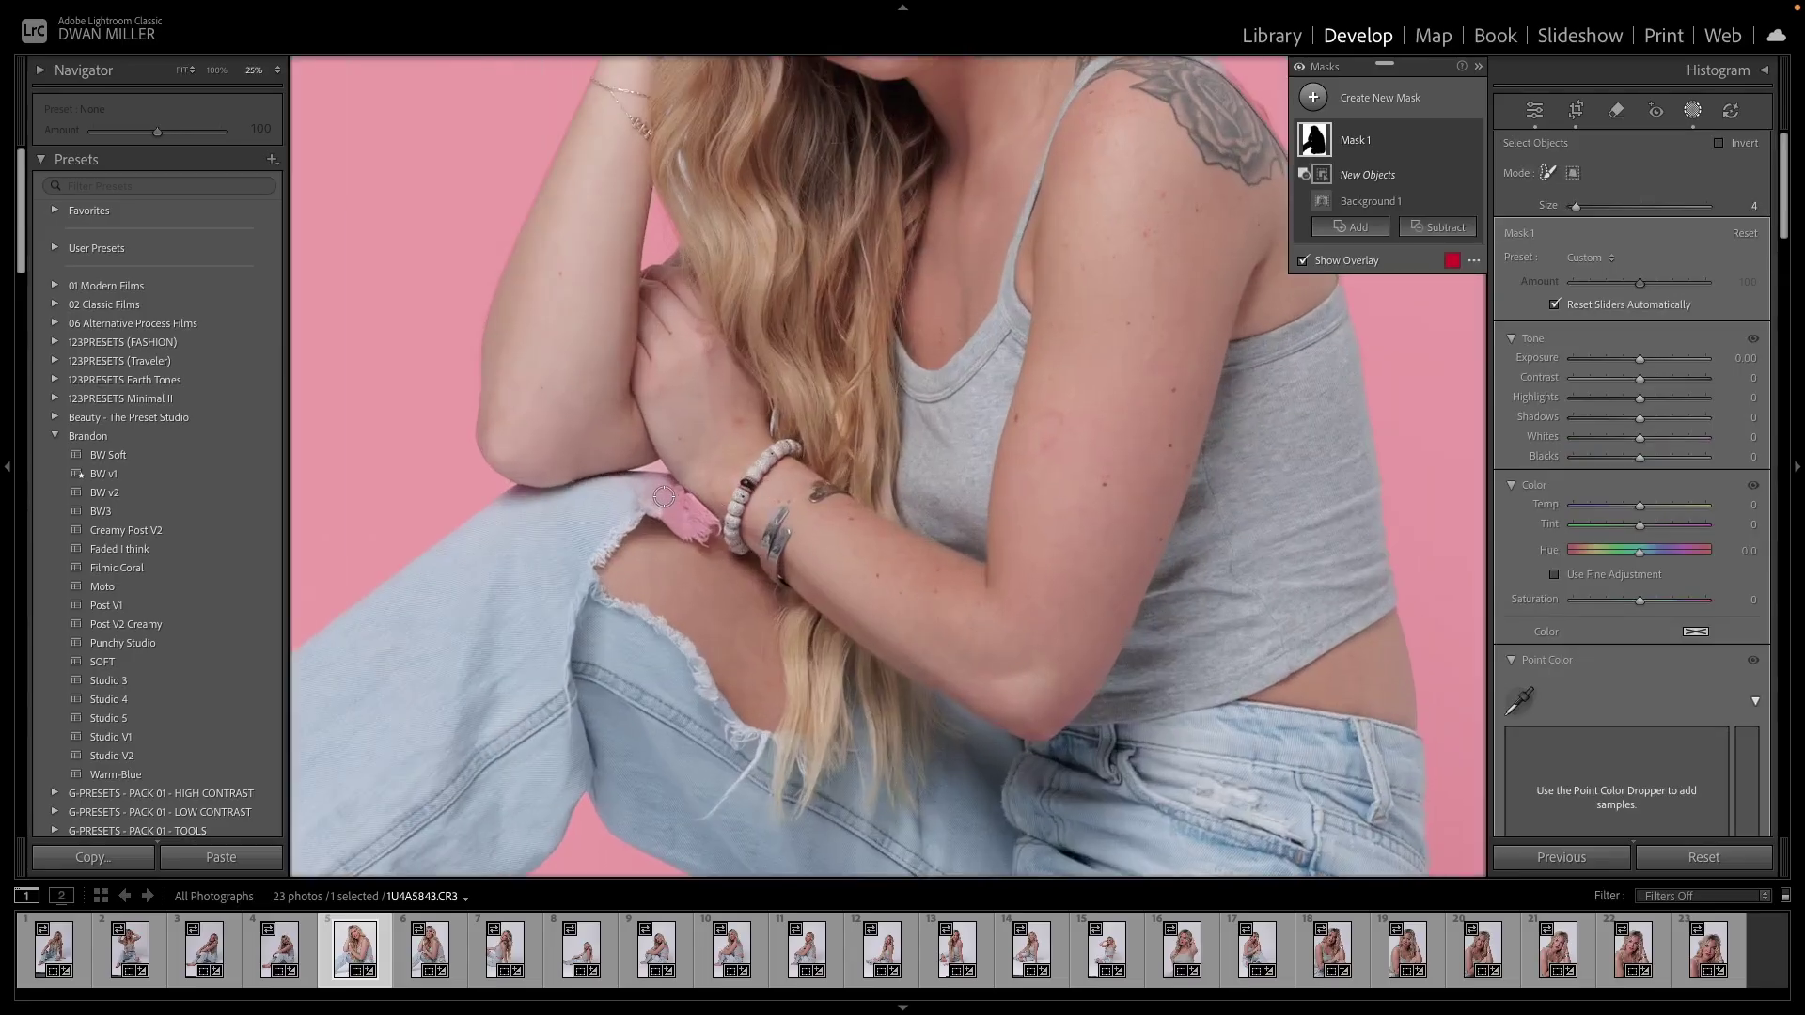
drag(663, 496, 711, 535)
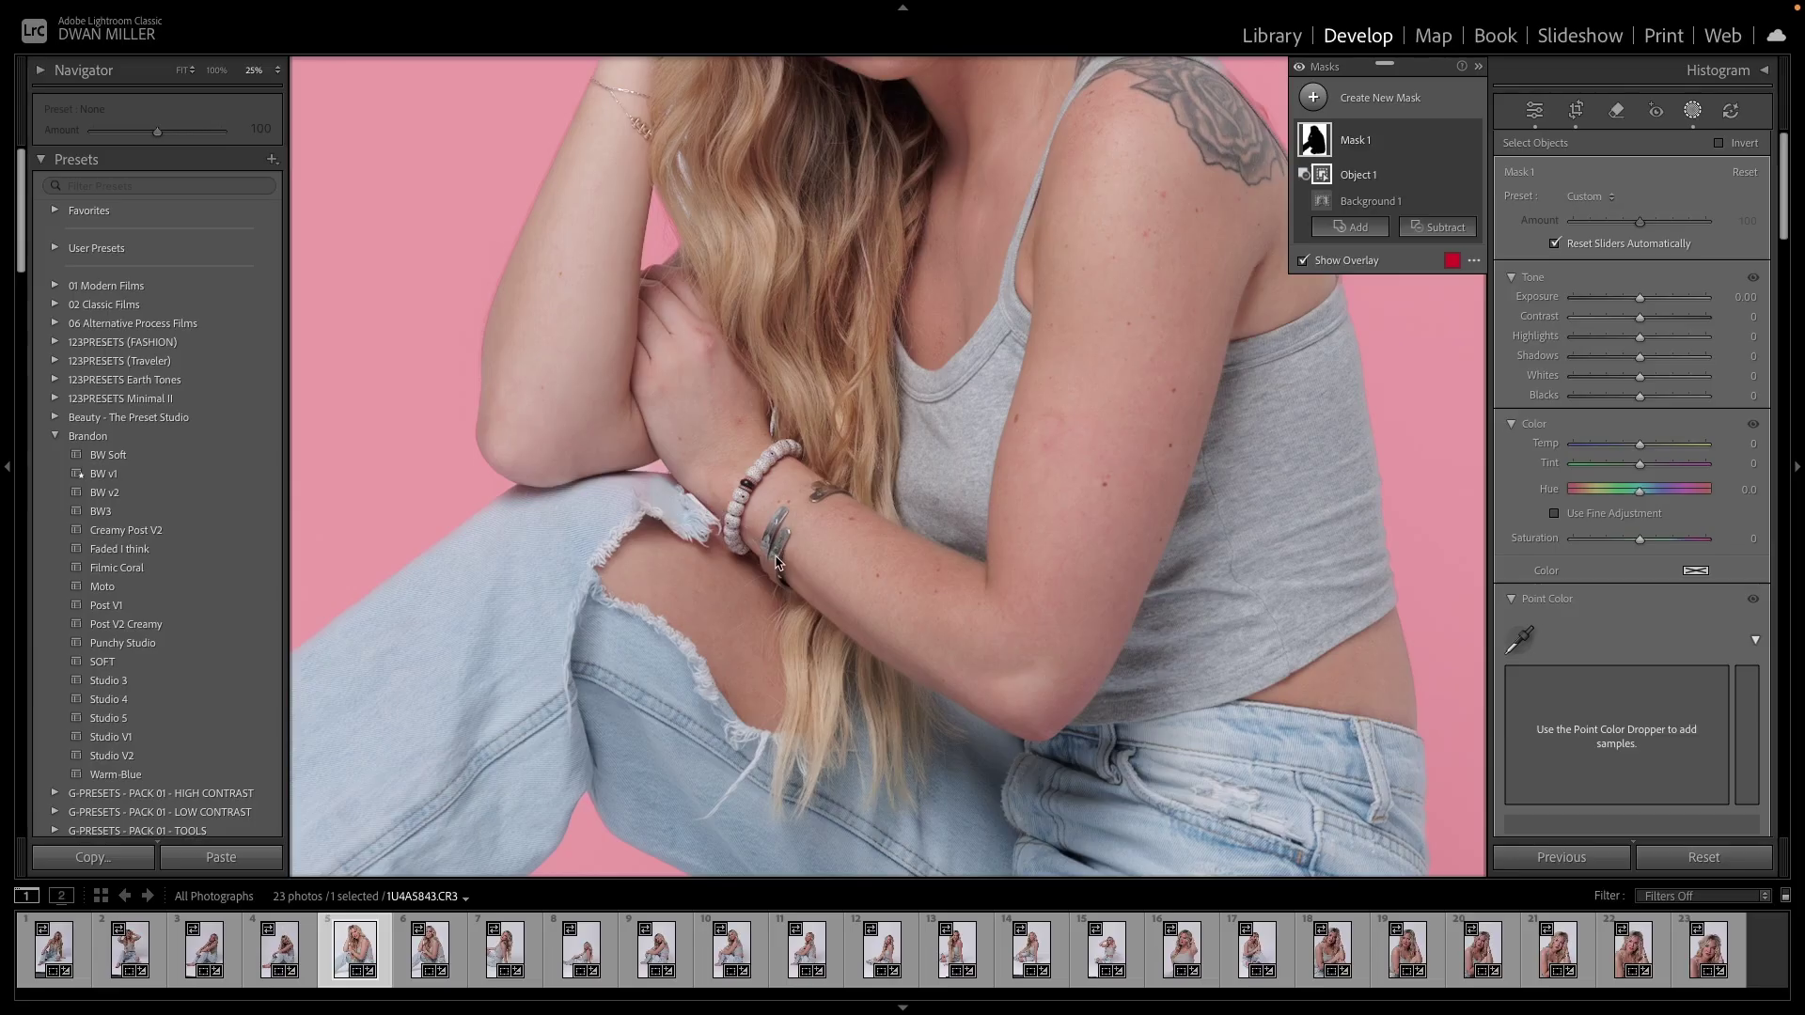
drag(804, 645, 810, 502)
scroll(810, 502, down, 5)
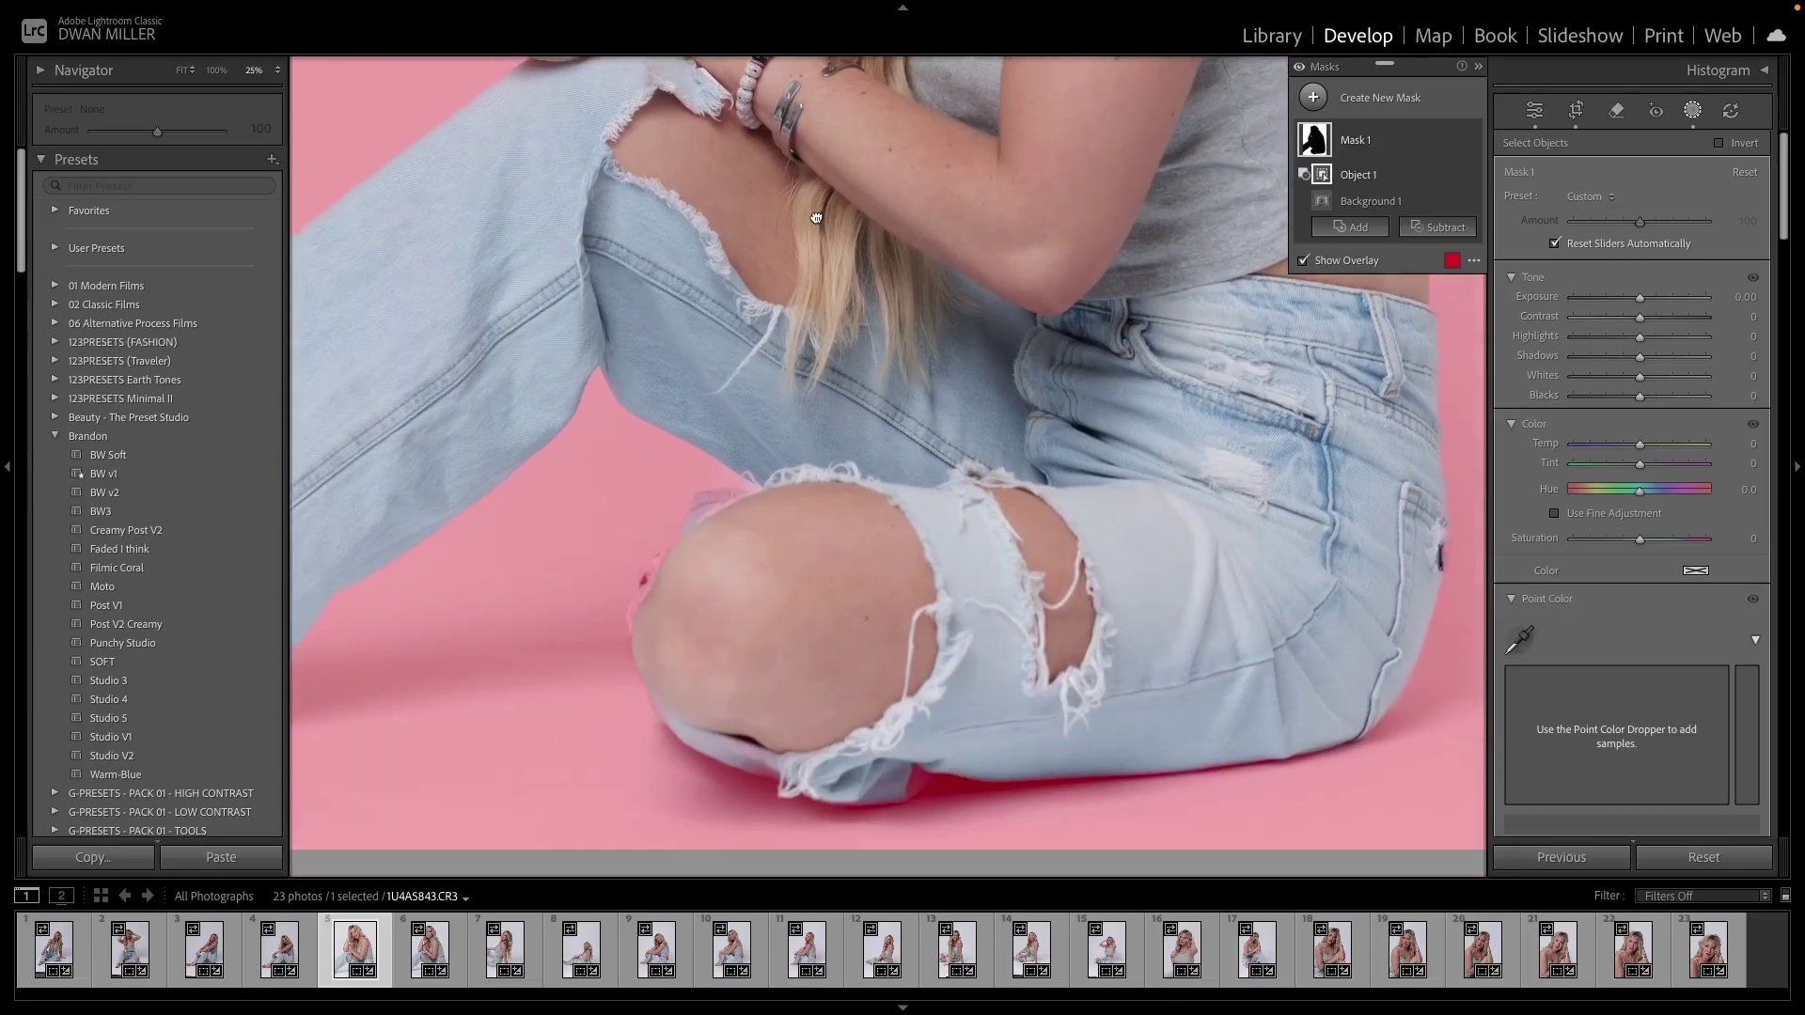
Subtract two more object selections covering the knee area, then zoom back out
click(1438, 229)
click(1467, 403)
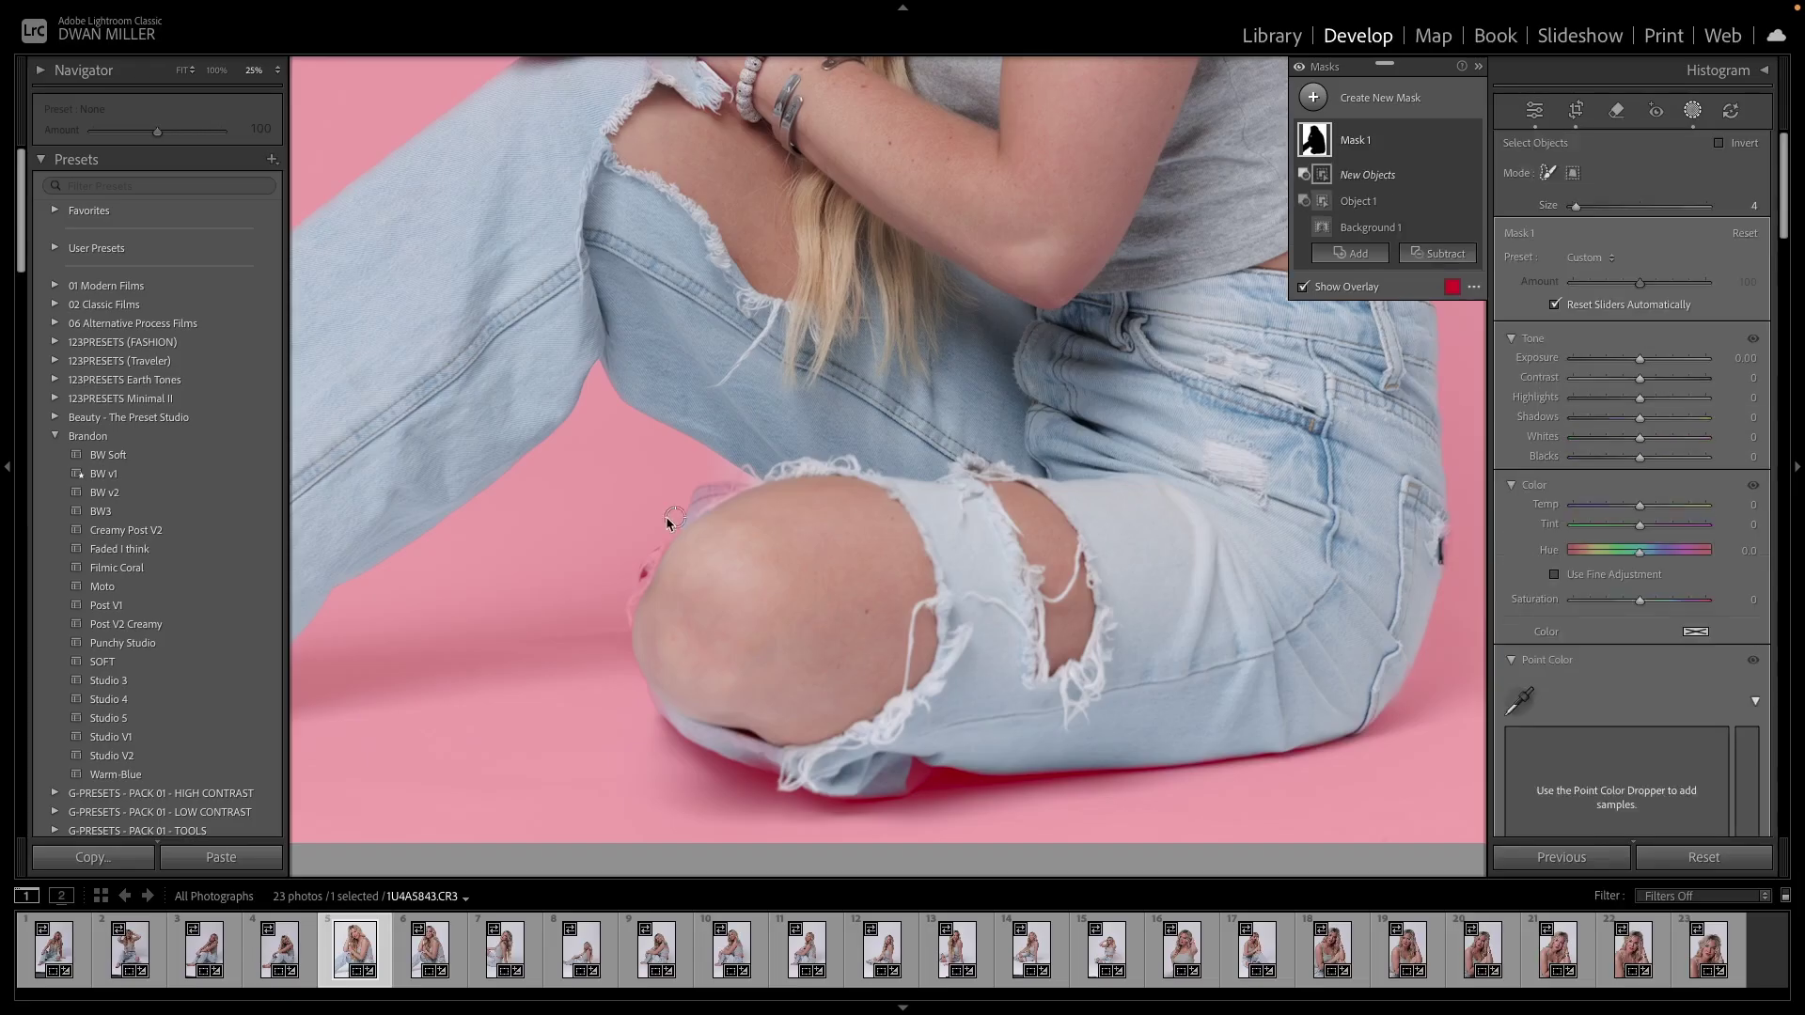
mouse_move(689, 525)
mouse_down()
mouse_move(731, 491)
mouse_move(754, 494)
mouse_move(747, 517)
mouse_up()
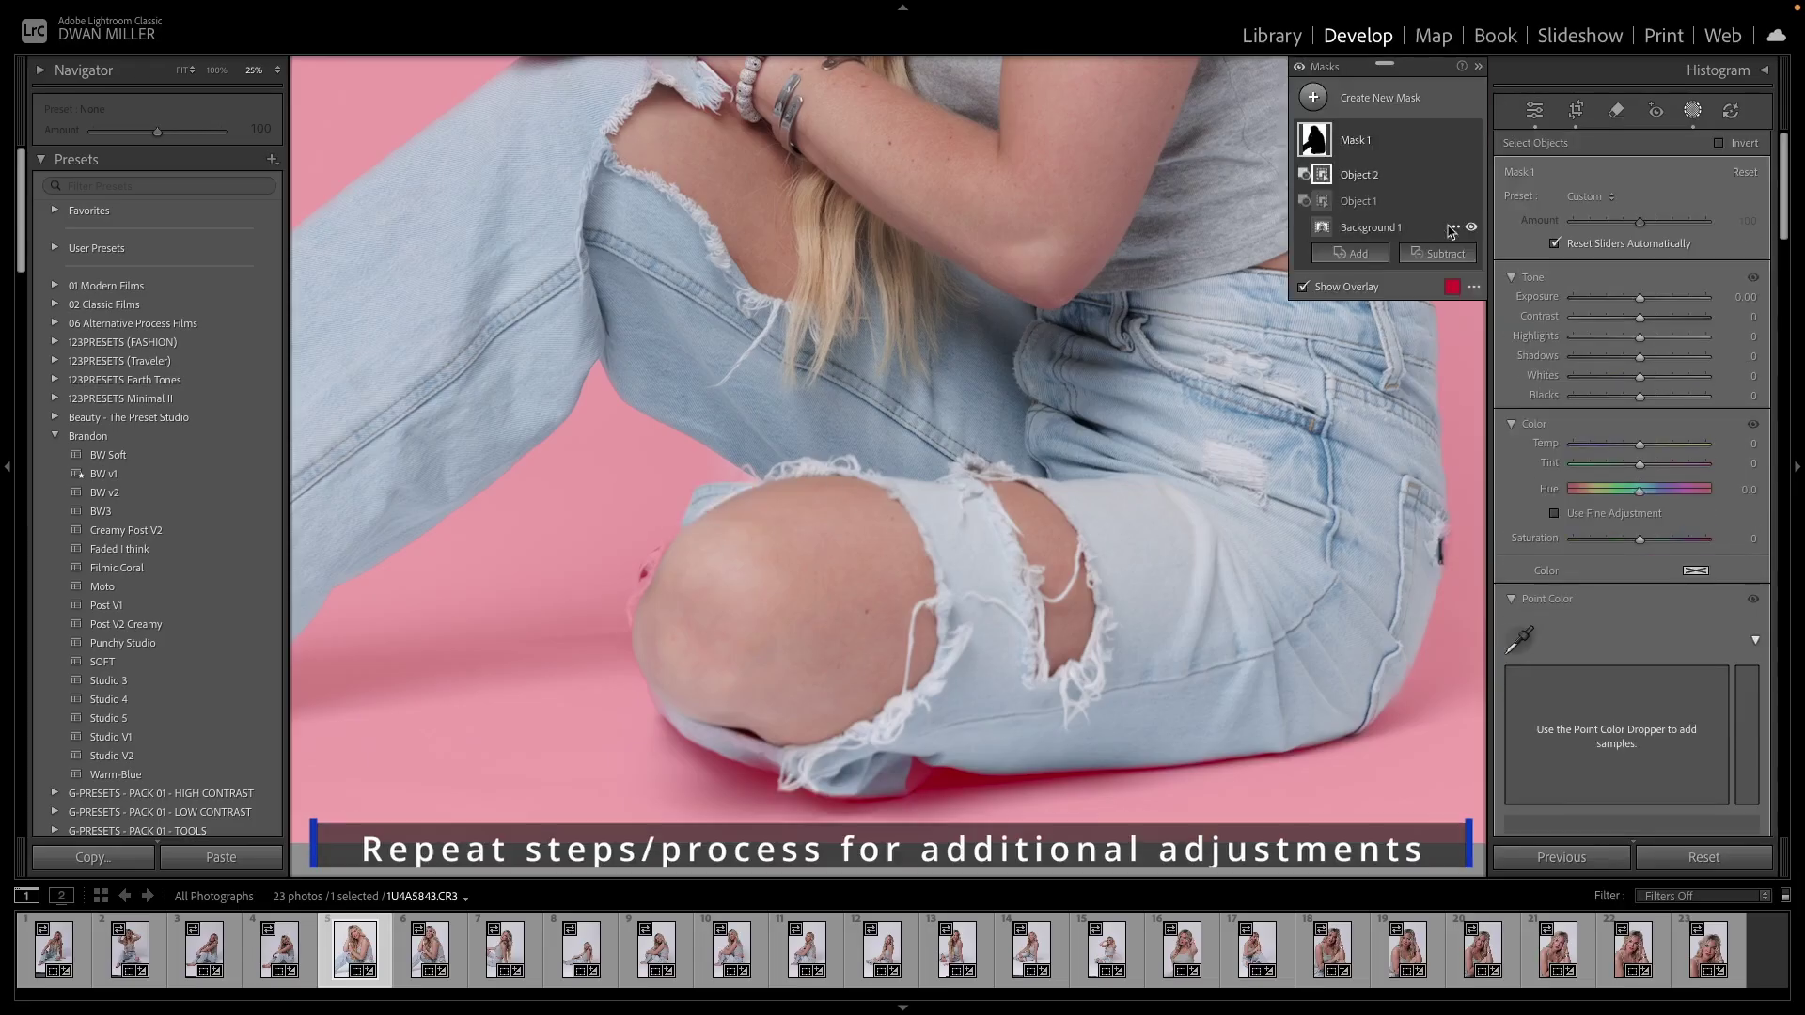
click(1438, 254)
click(1443, 429)
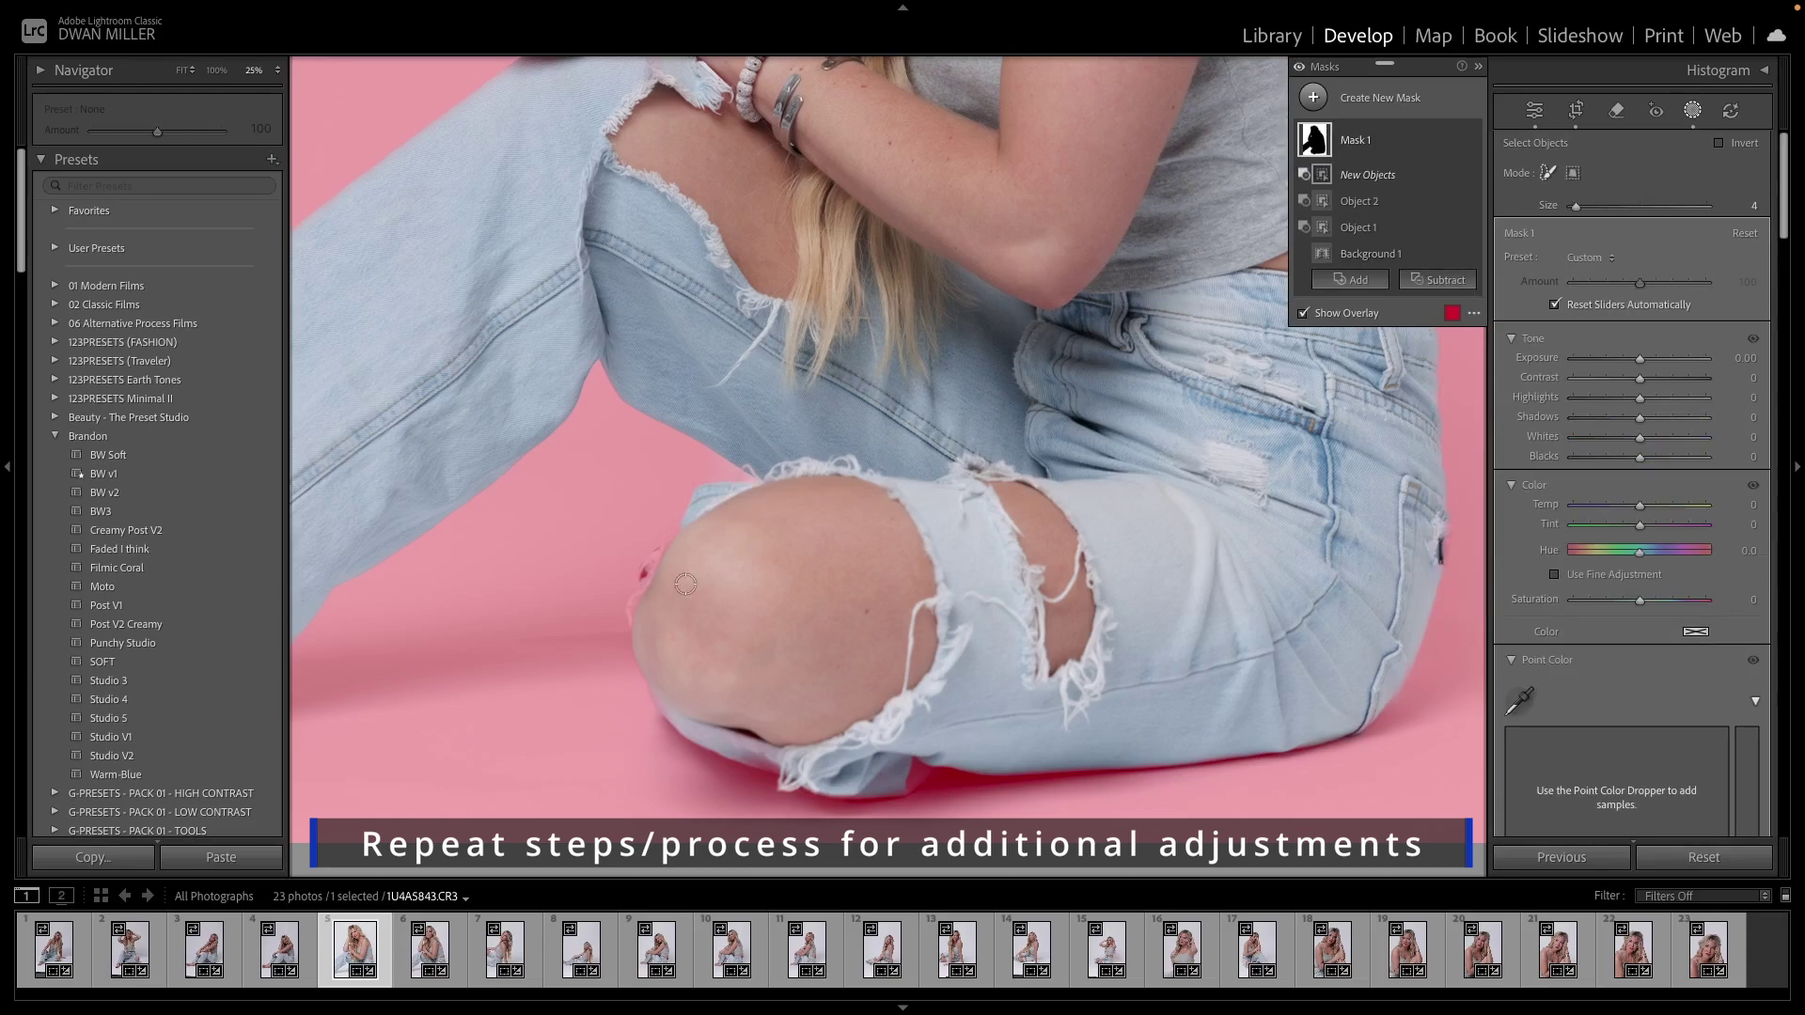
drag(637, 611, 662, 556)
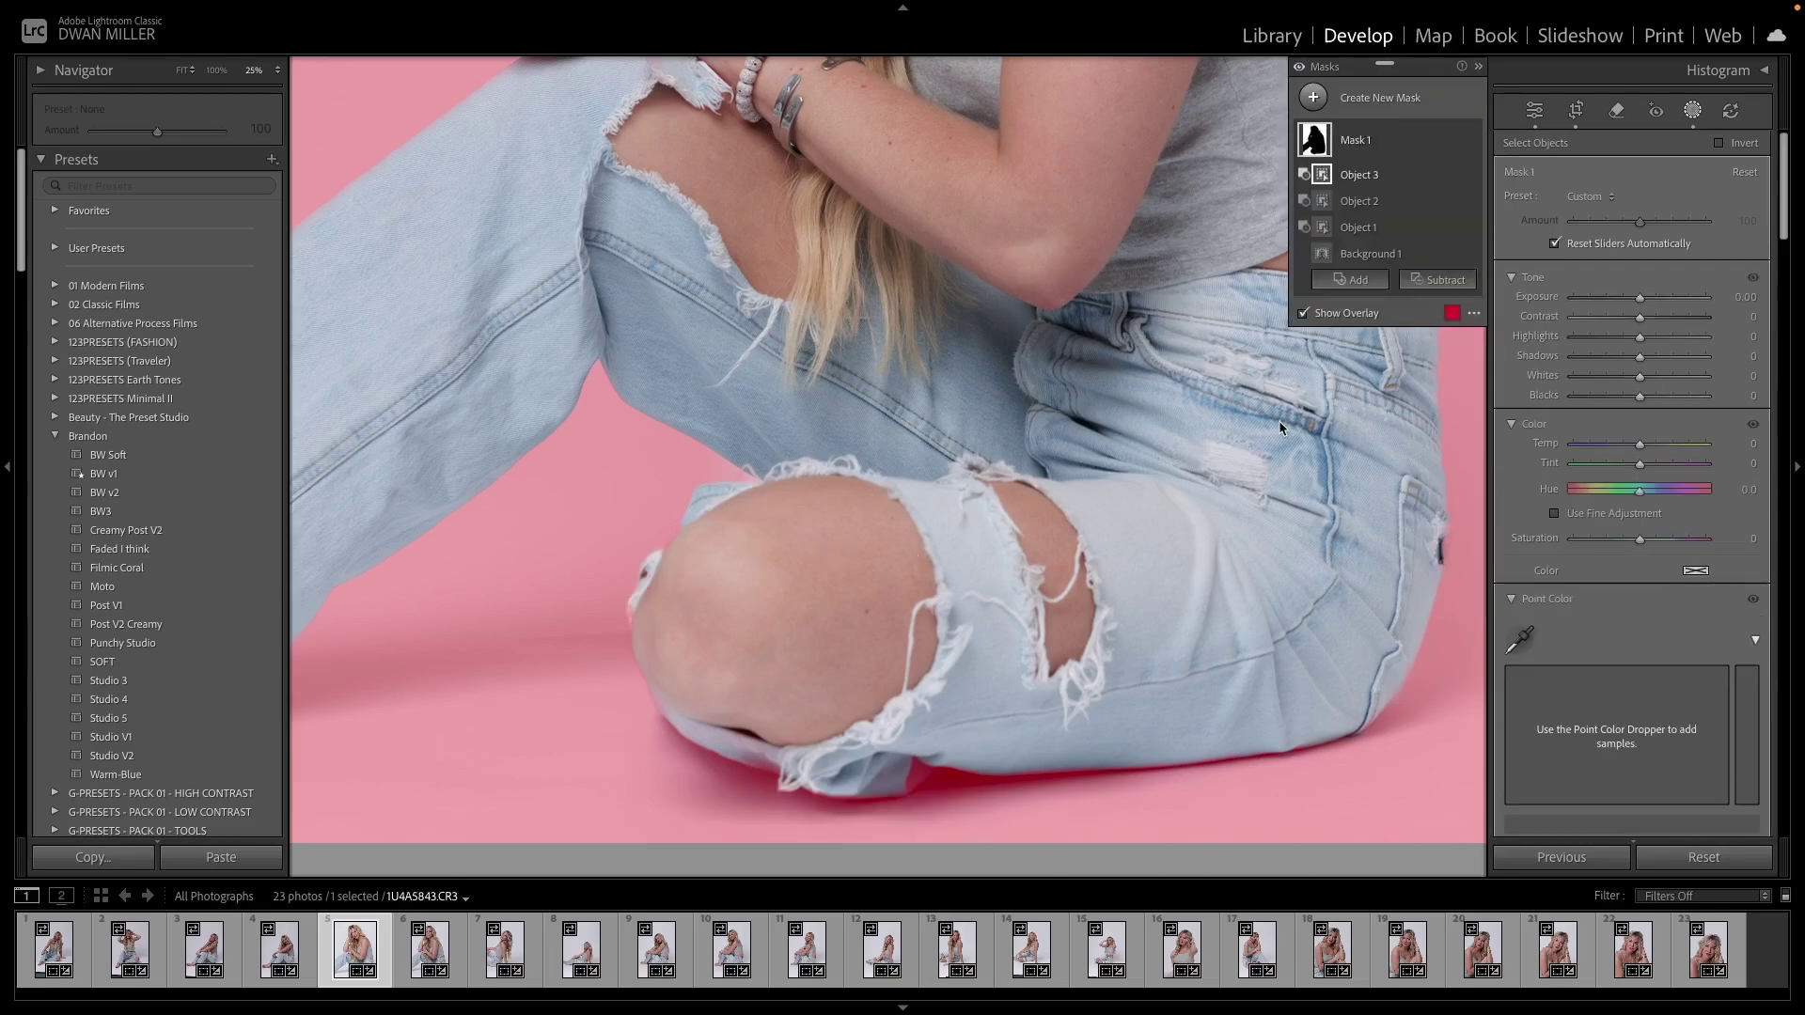
key(ctrl+minus)
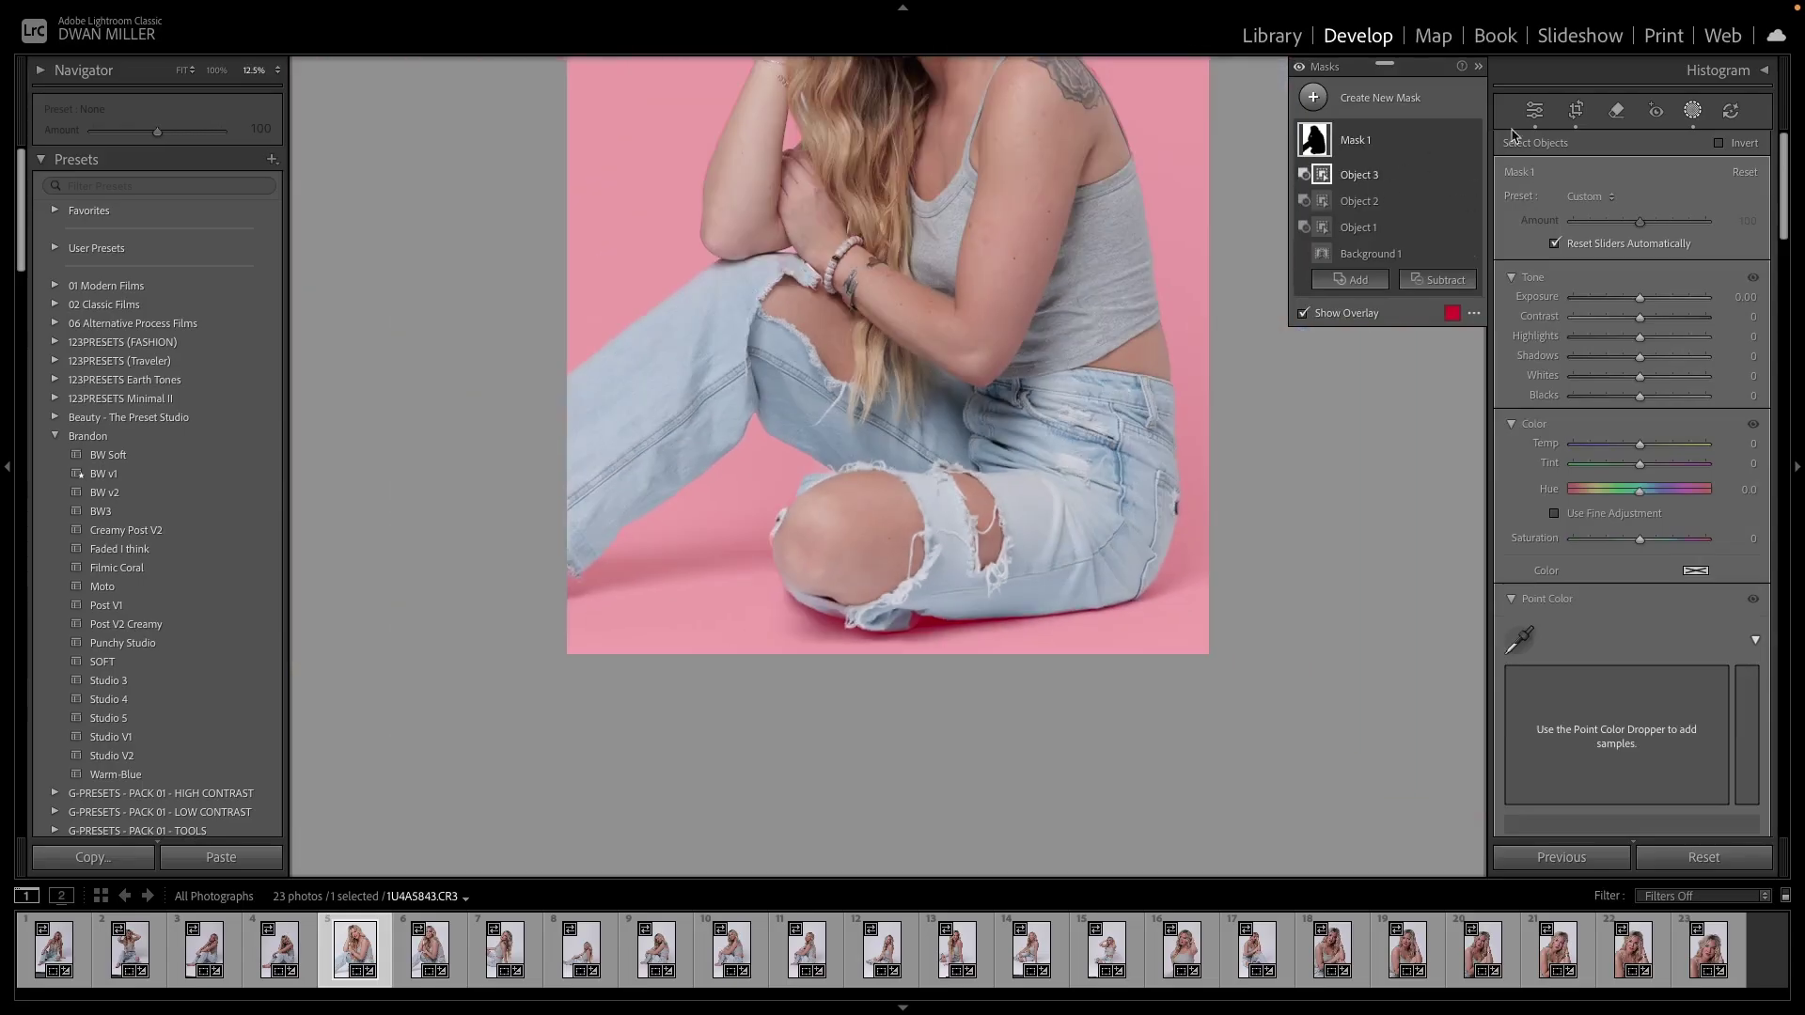
click(1534, 110)
click(1001, 444)
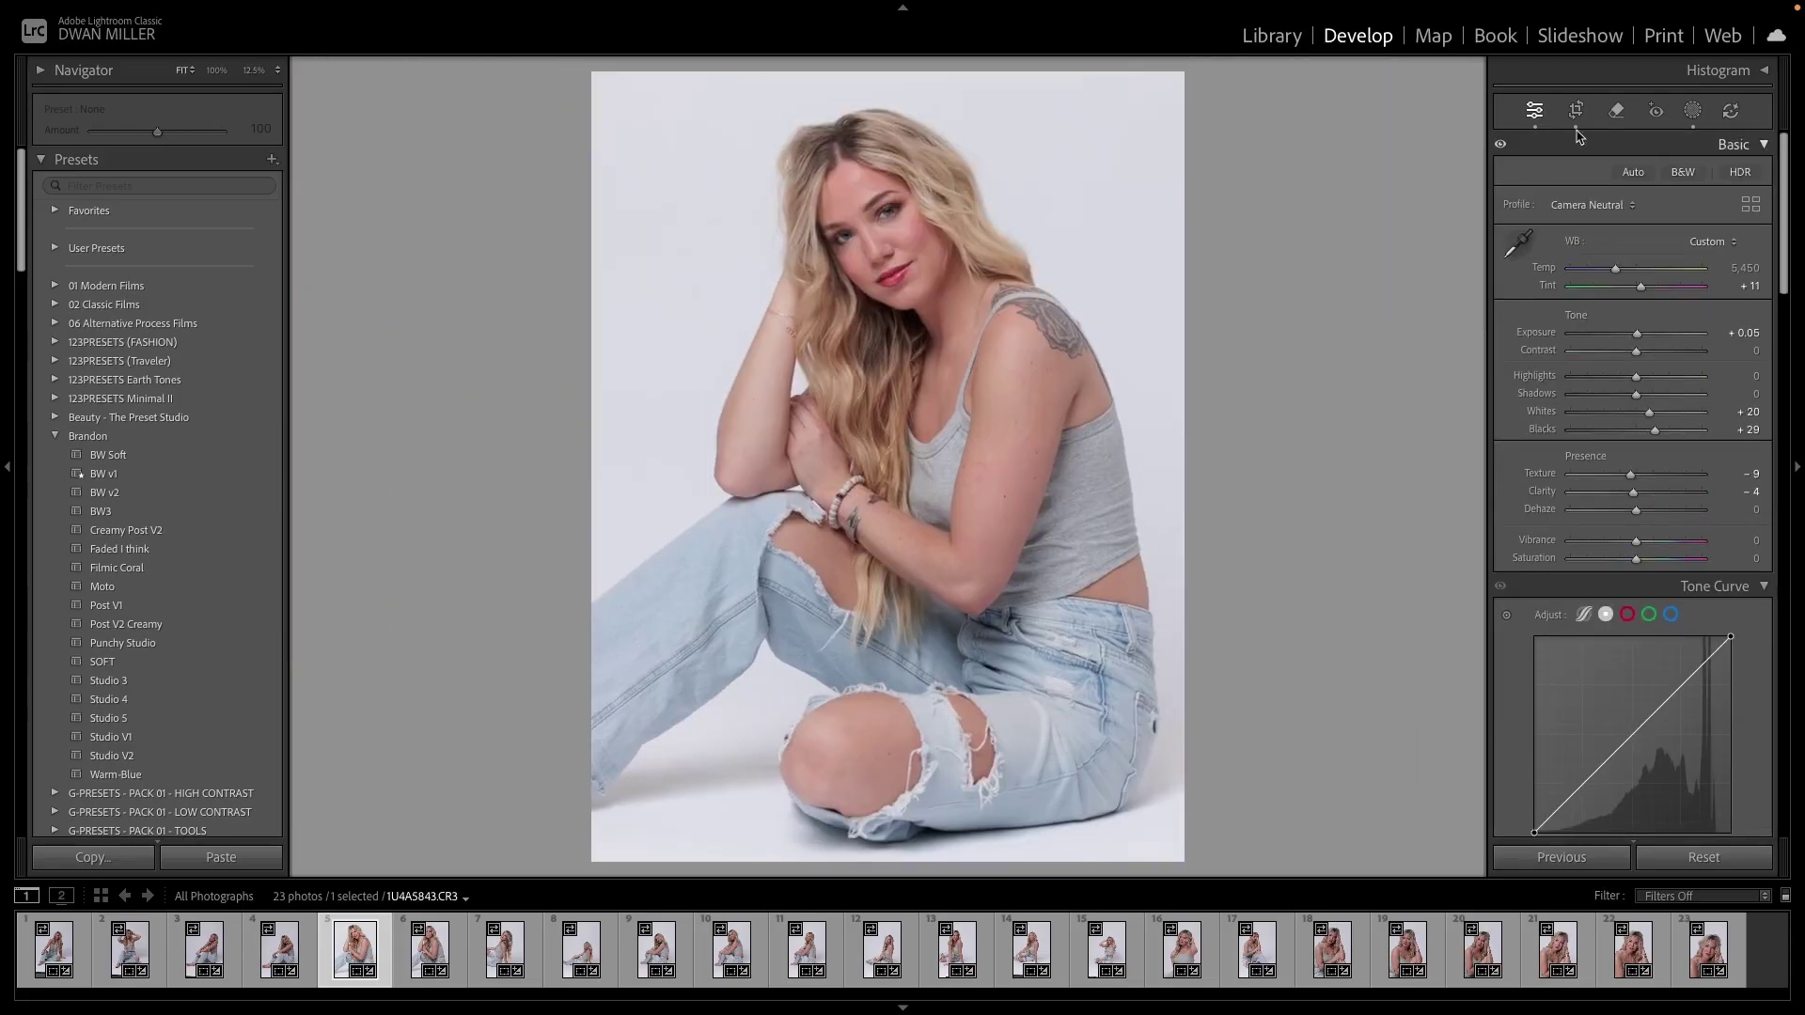
click(1692, 111)
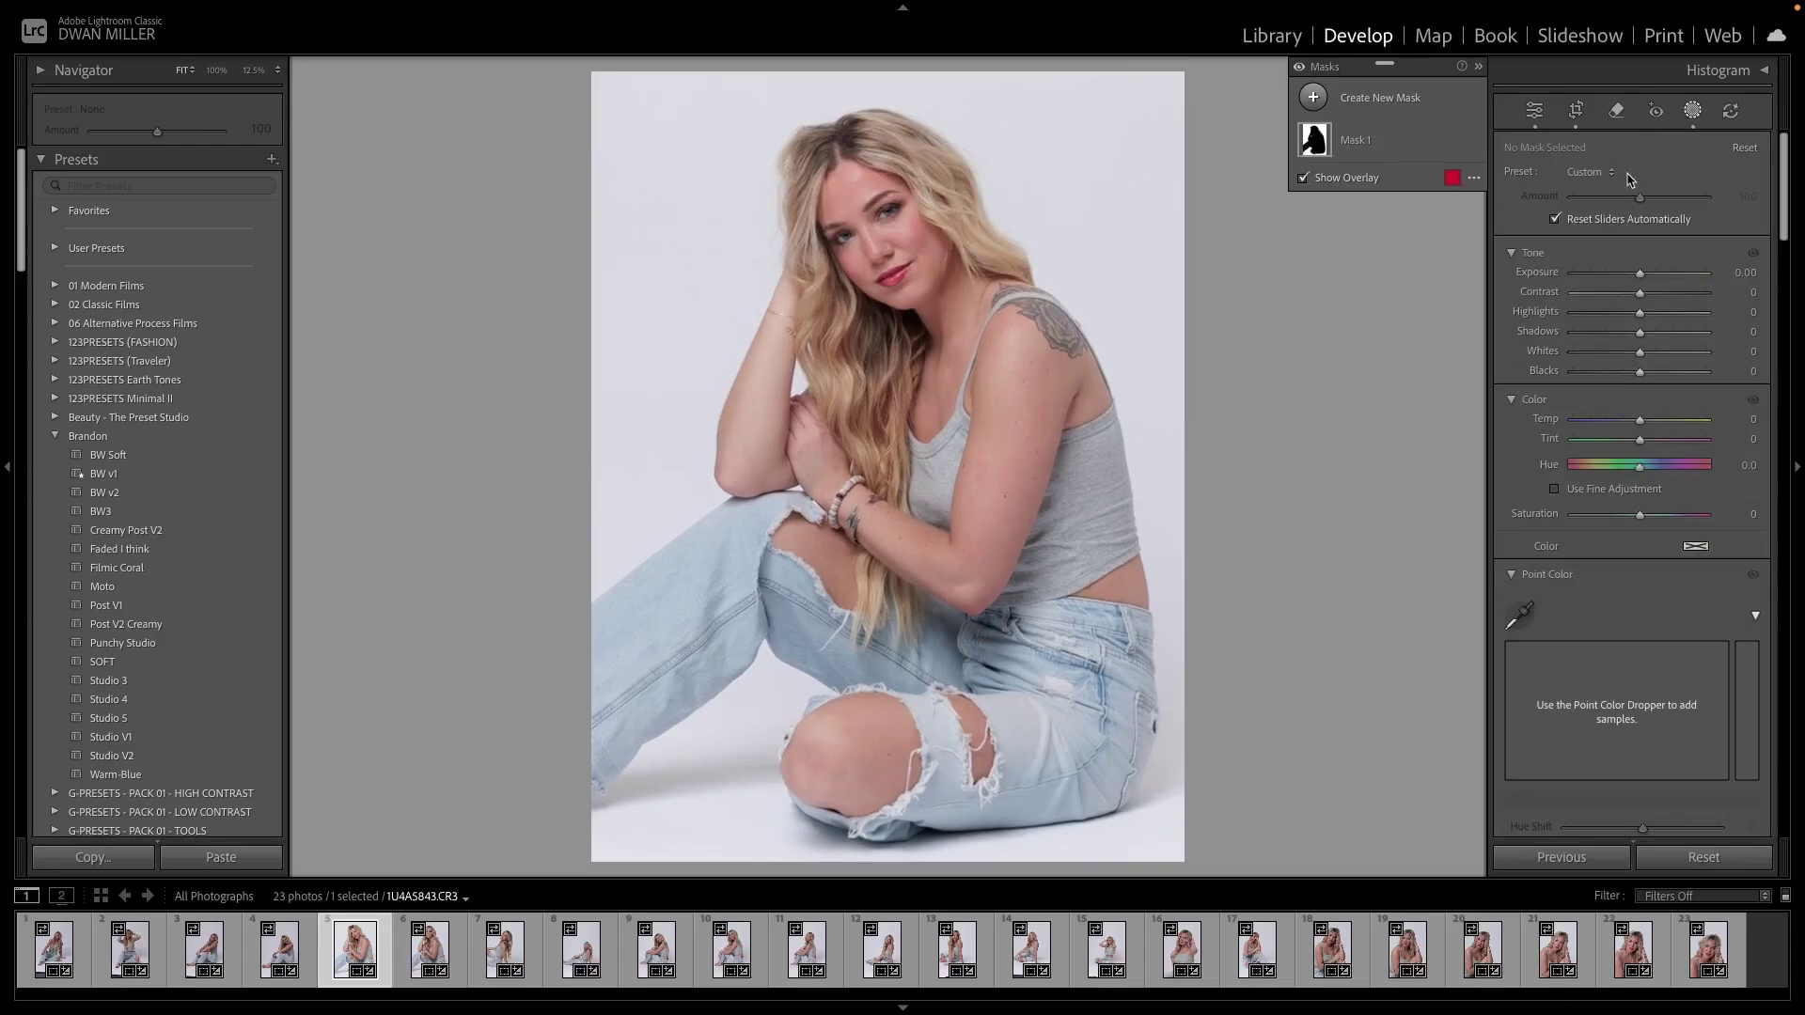
click(1410, 144)
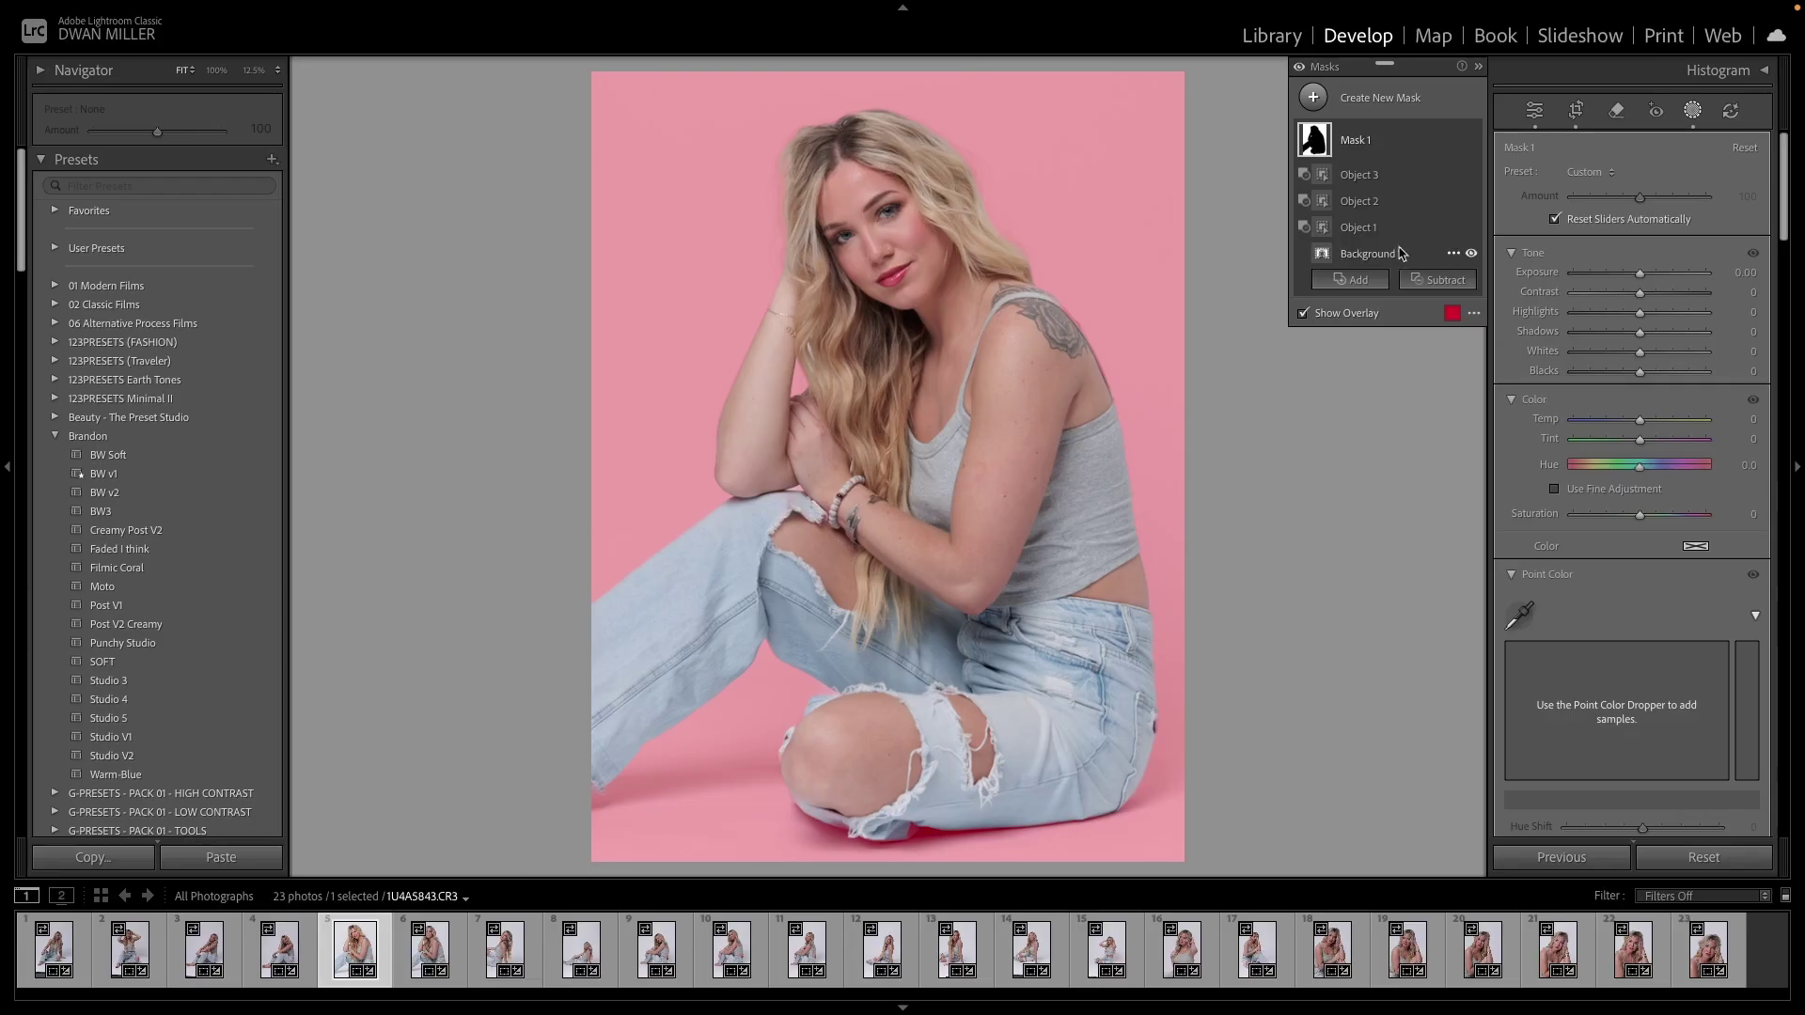
mouse_move(1433, 232)
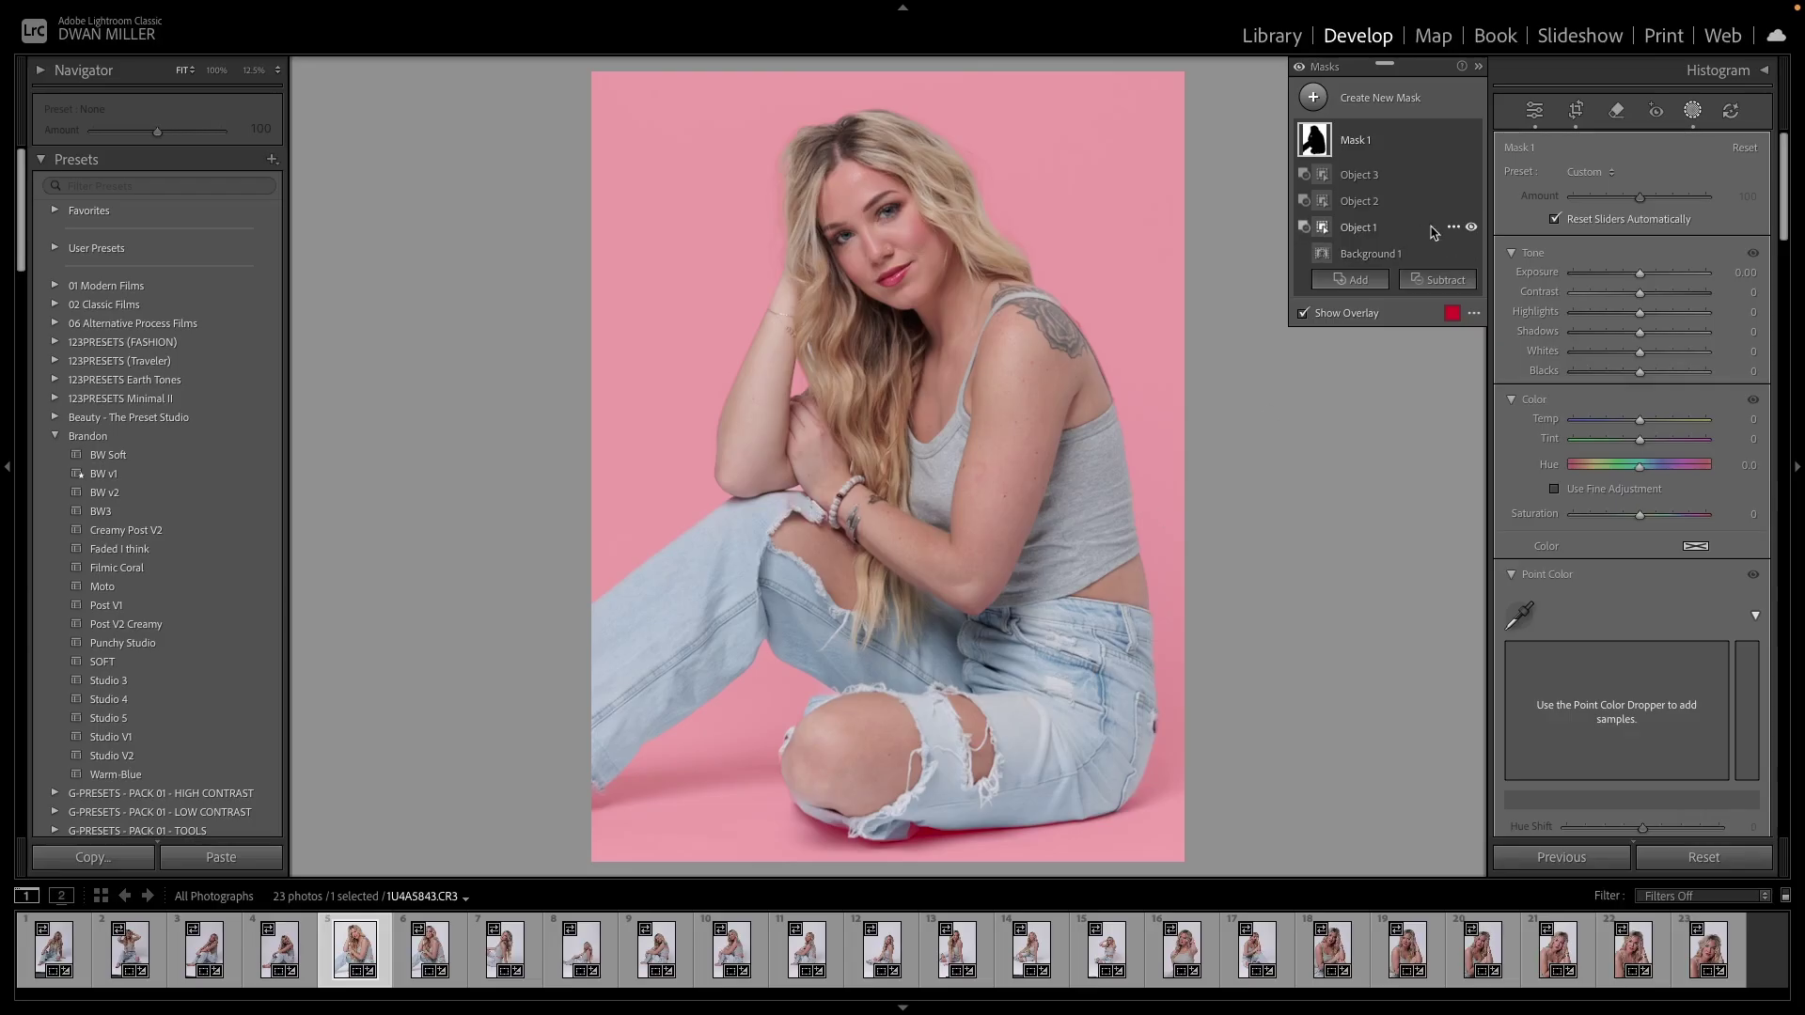
click(1472, 201)
click(1472, 202)
Zoom in on the arms and hair and add an object selection beside the hair to Mask 1
click(1368, 282)
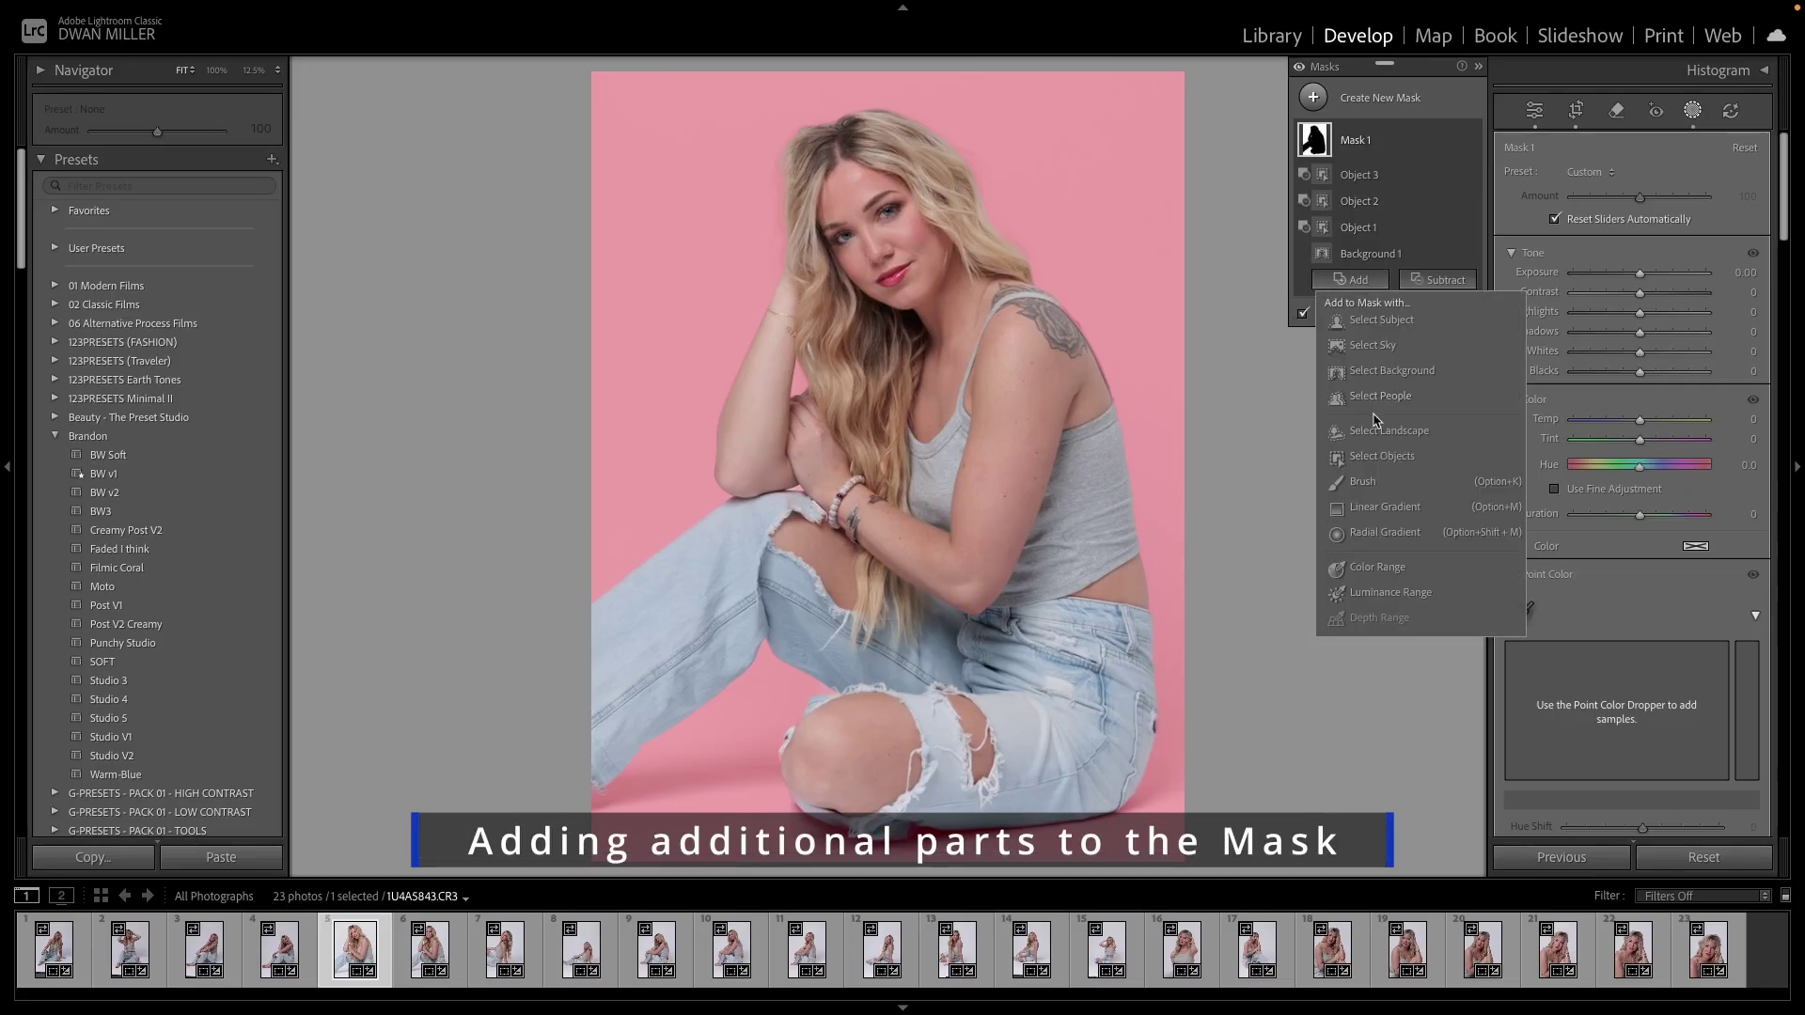
click(1382, 456)
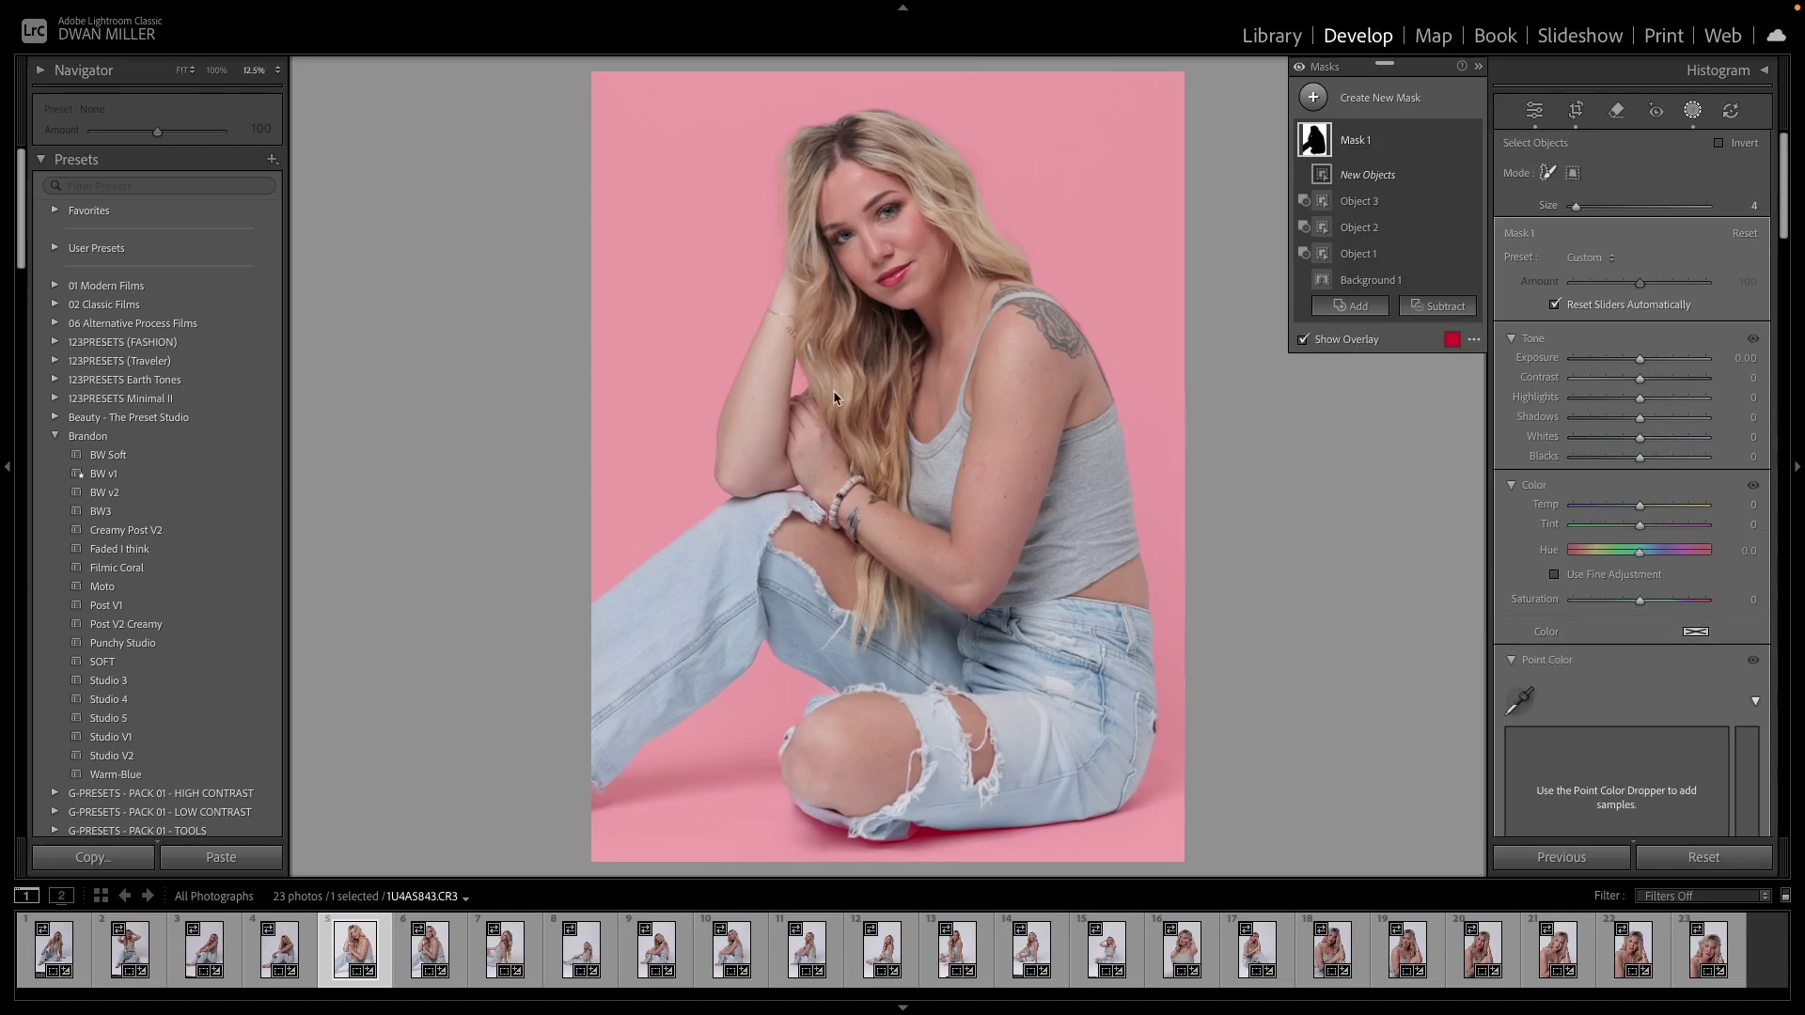
key(z)
key(ctrl+equal)
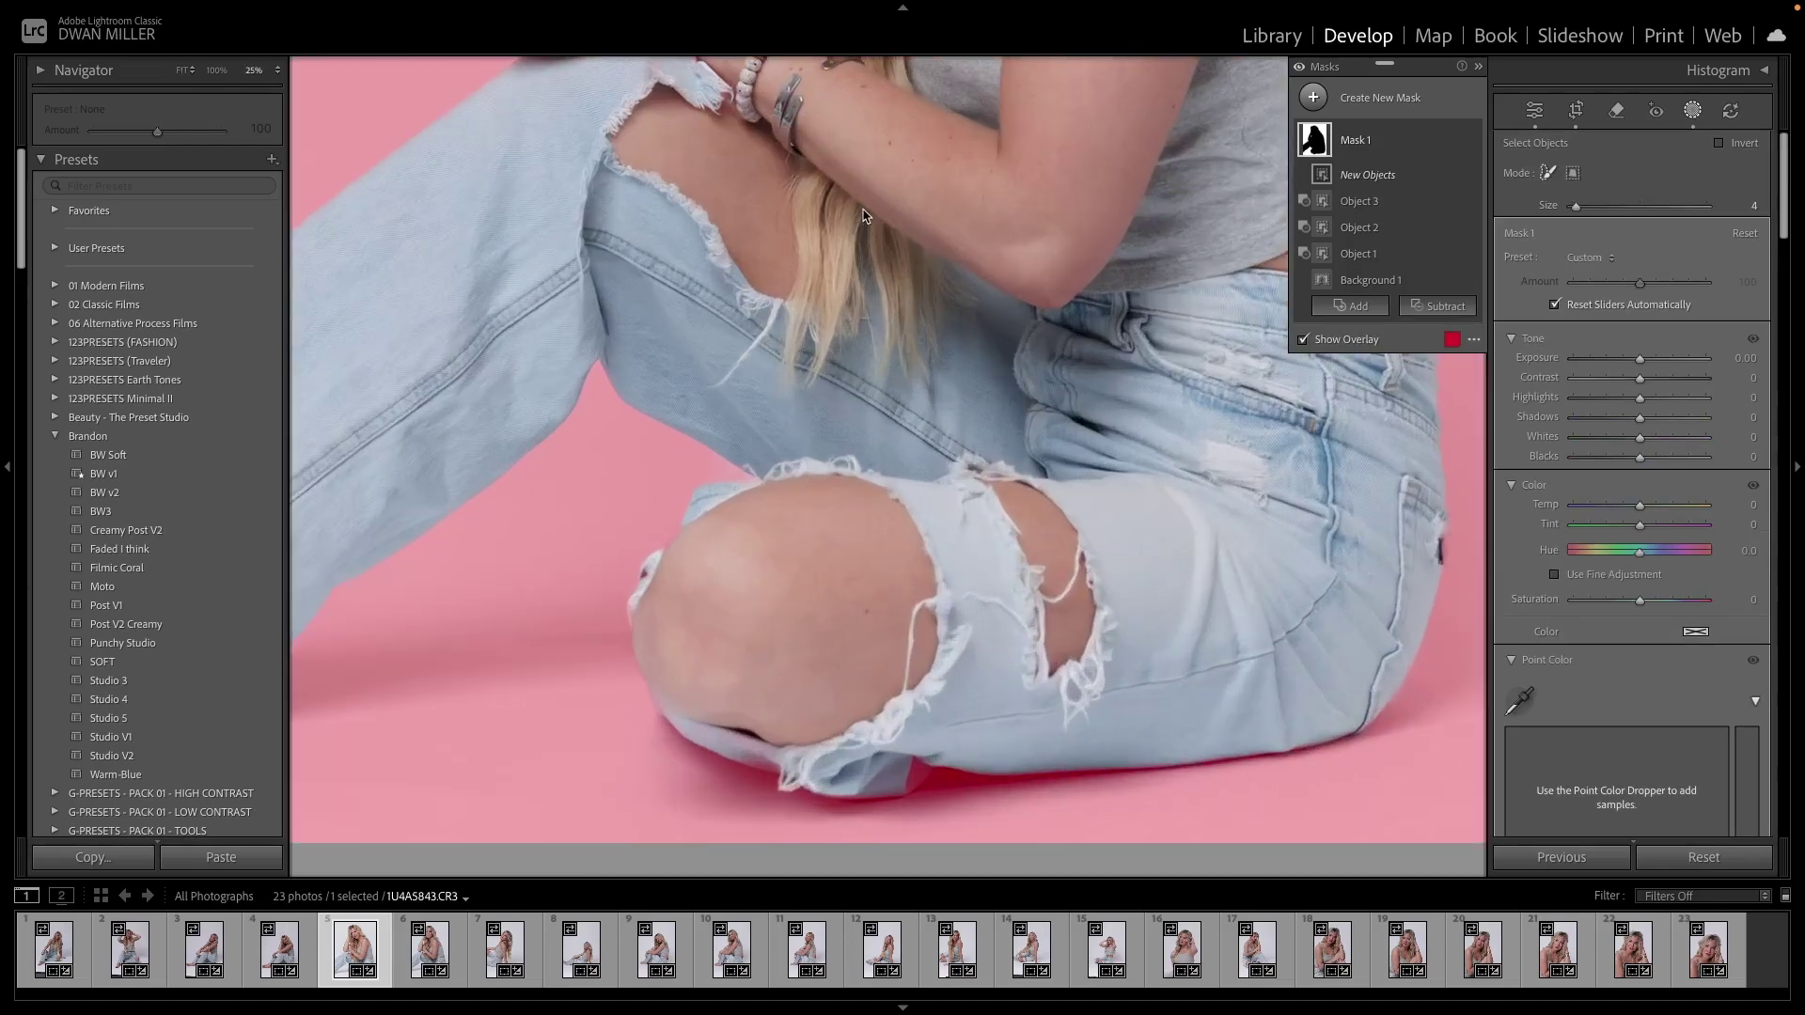
drag(864, 230, 856, 573)
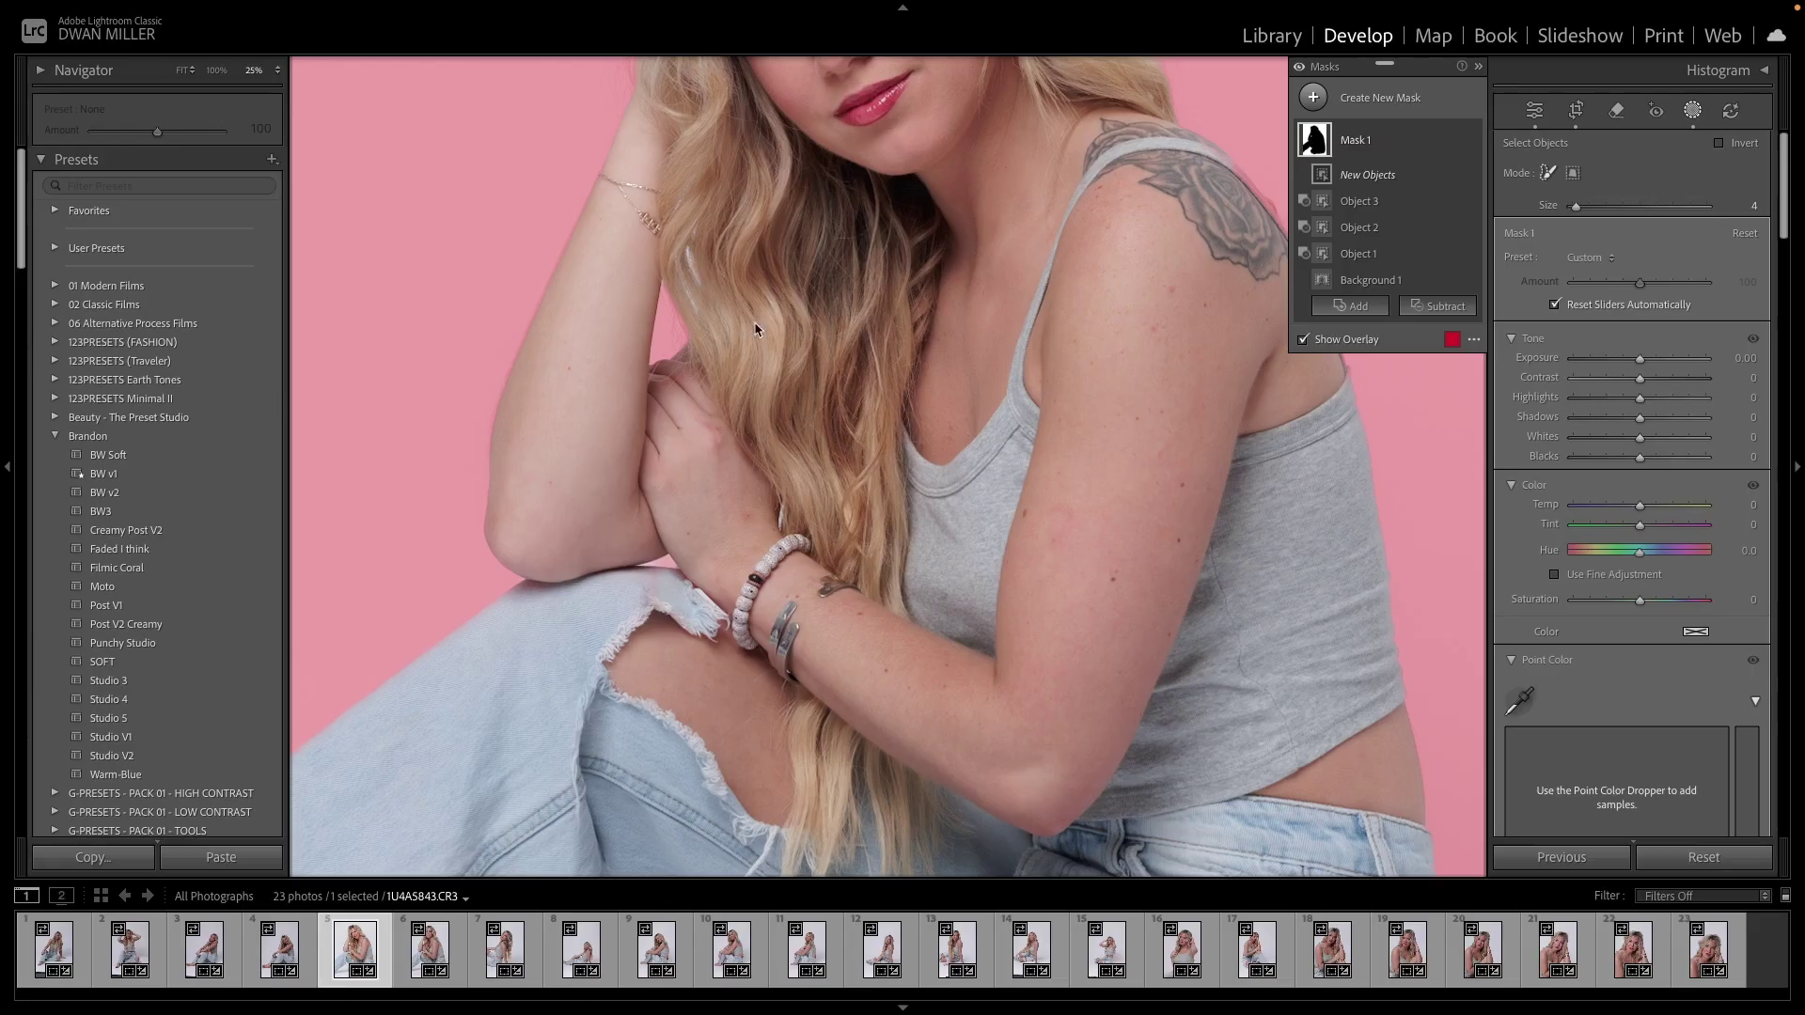
click(1354, 306)
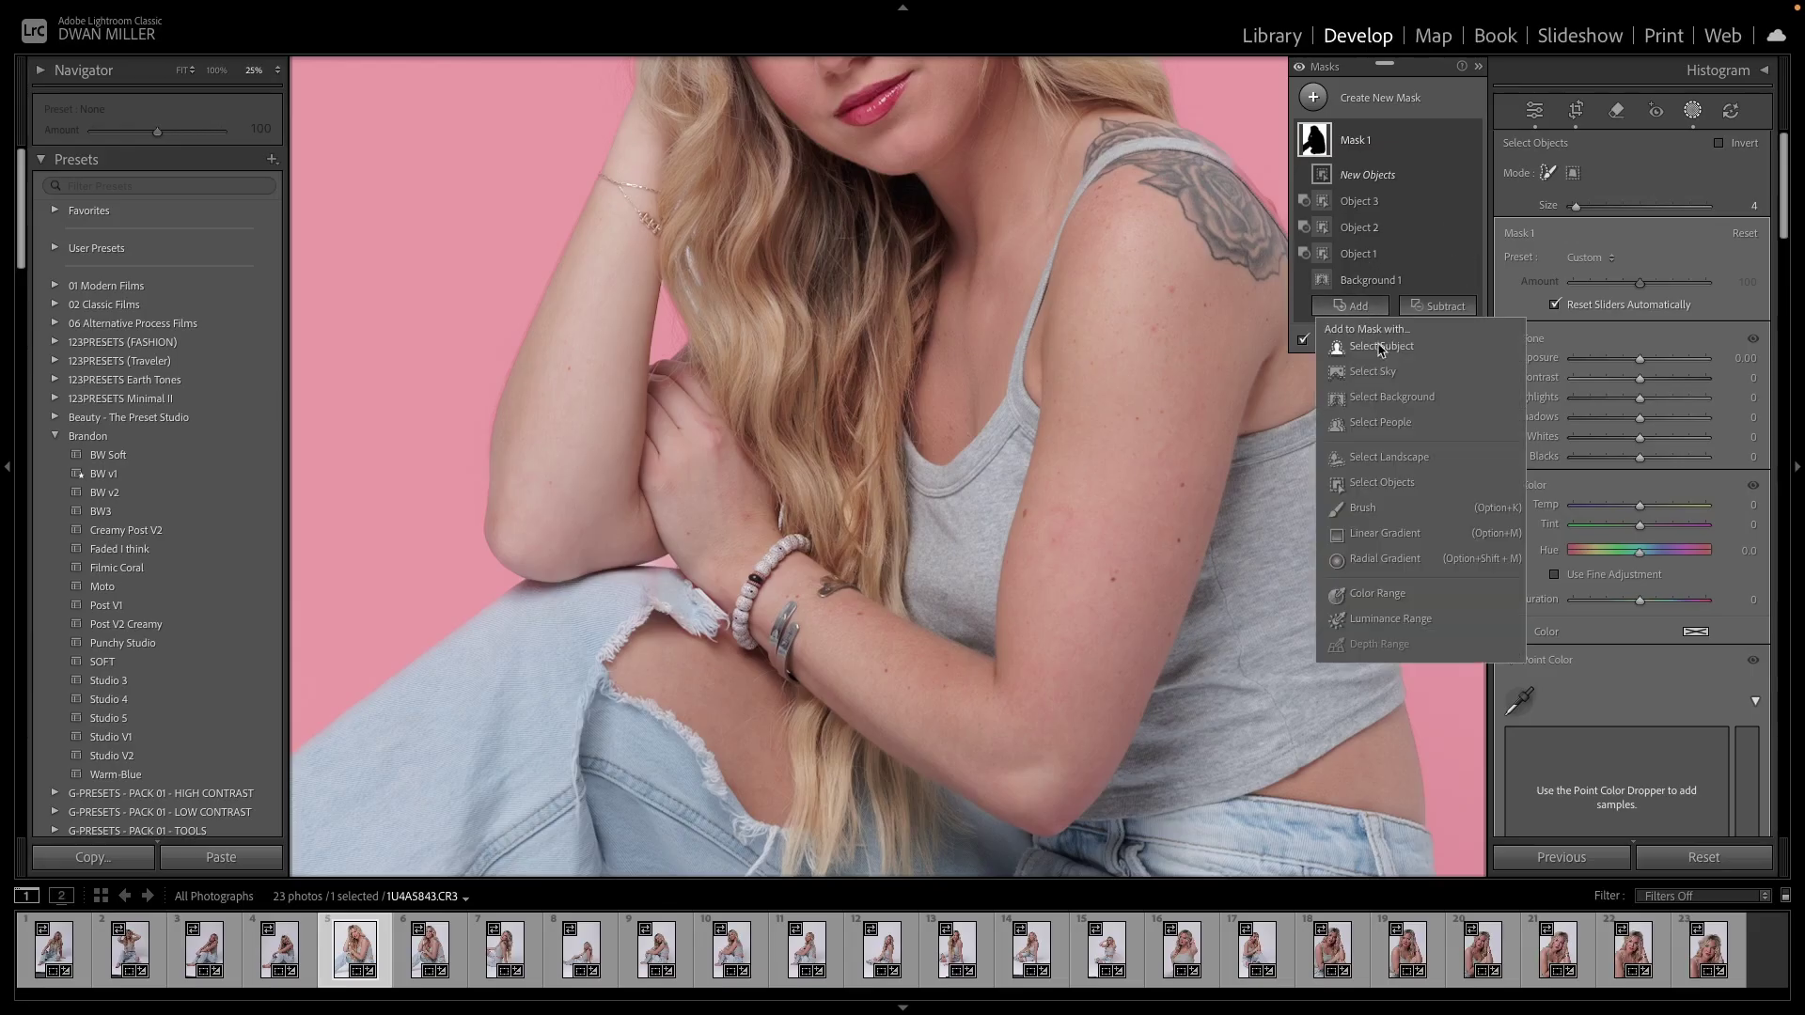
click(1381, 483)
scroll(678, 267, down, 2)
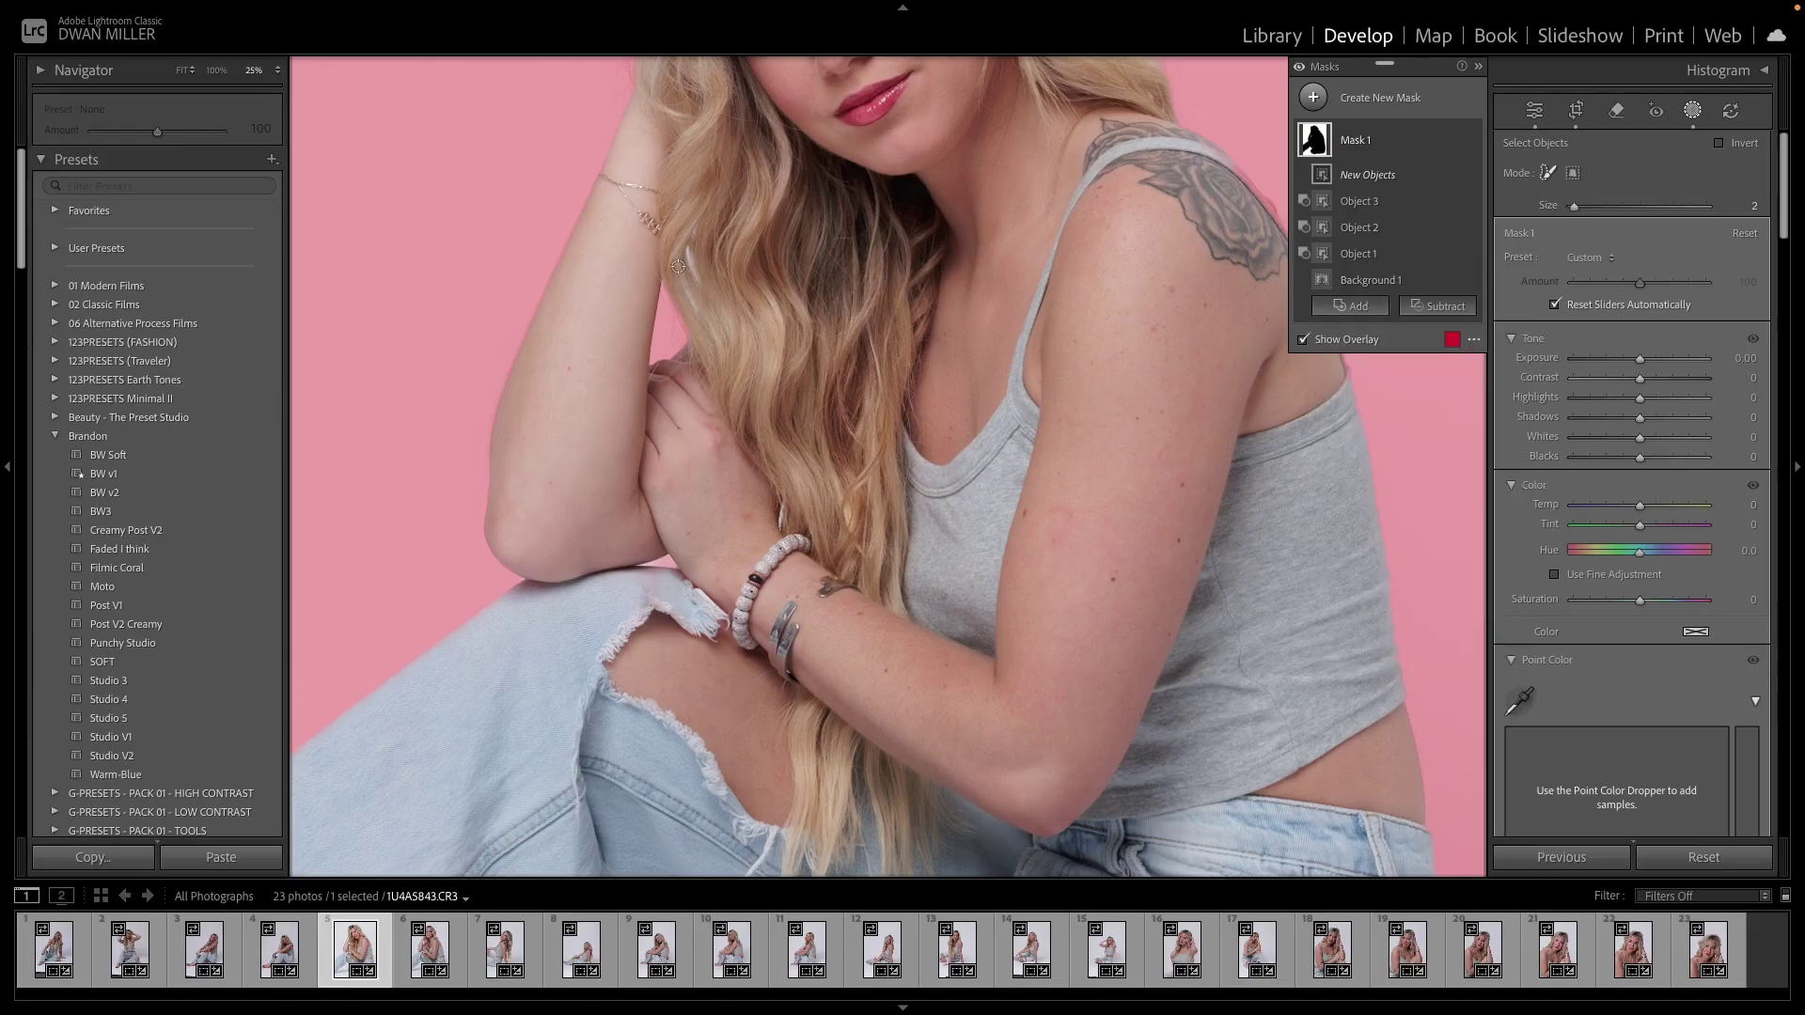
drag(692, 268, 692, 266)
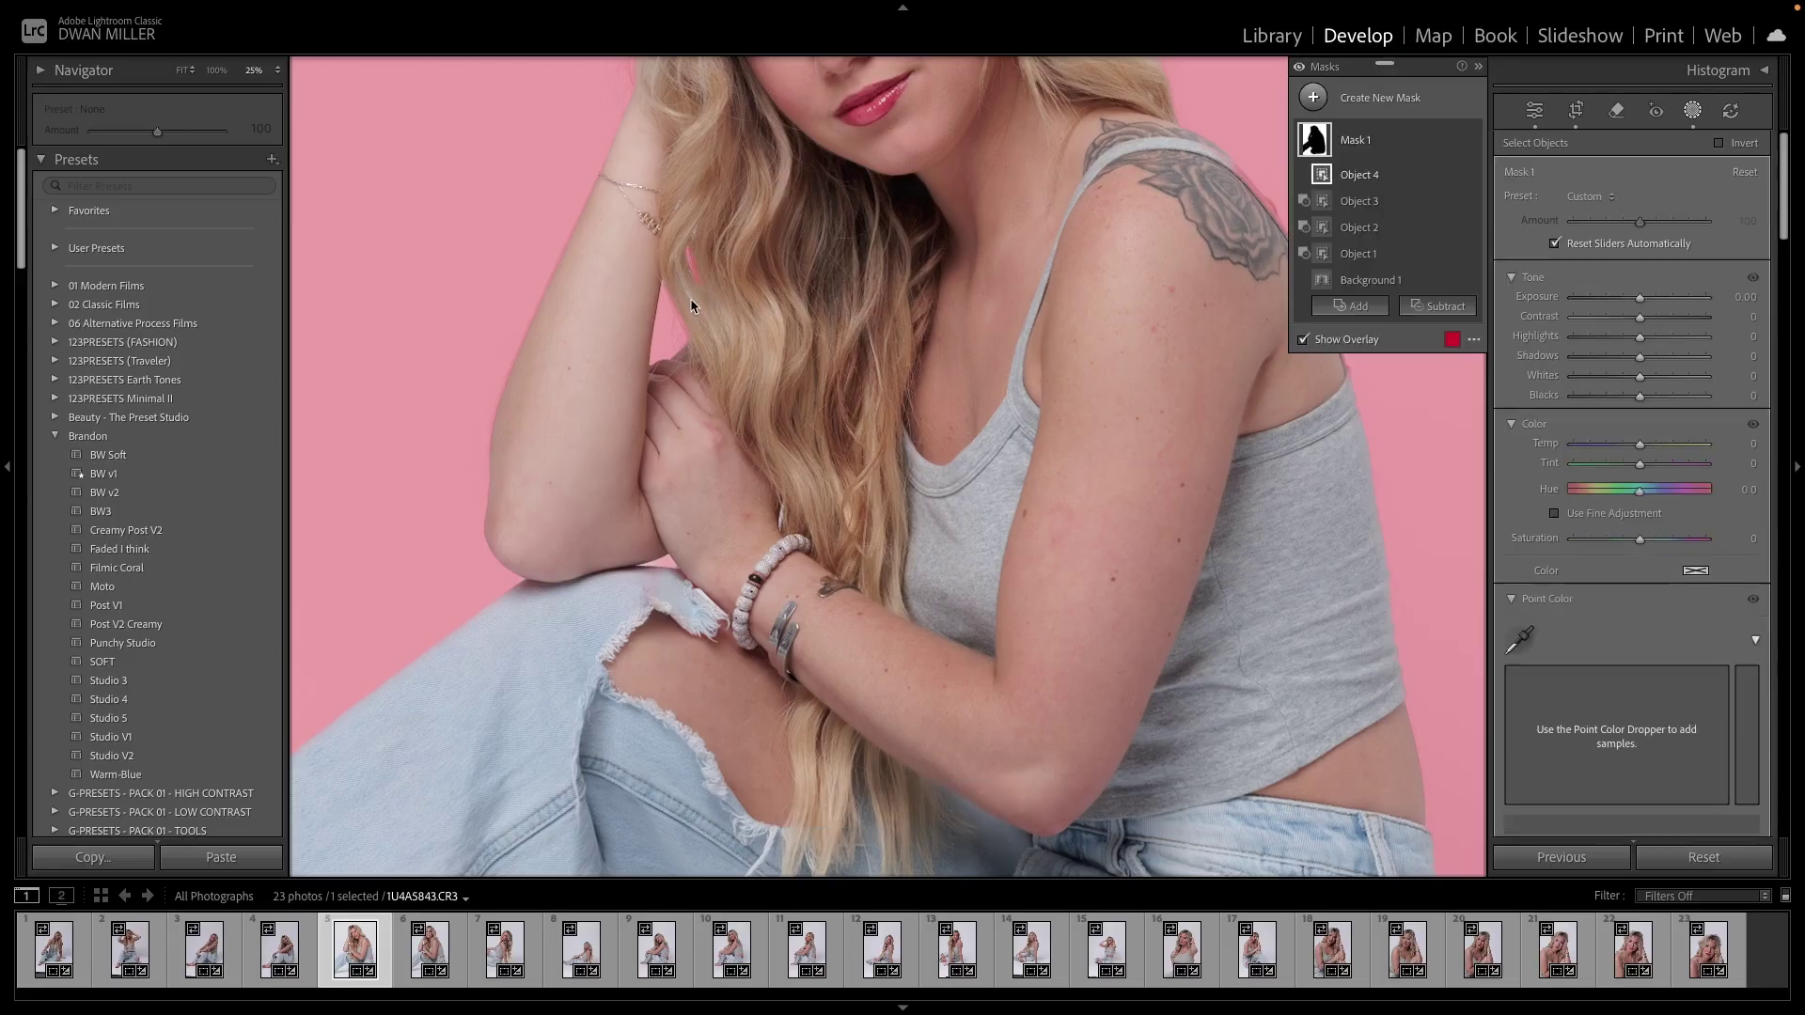
Add another object selection to Mask 1, painted over the hair
click(1437, 306)
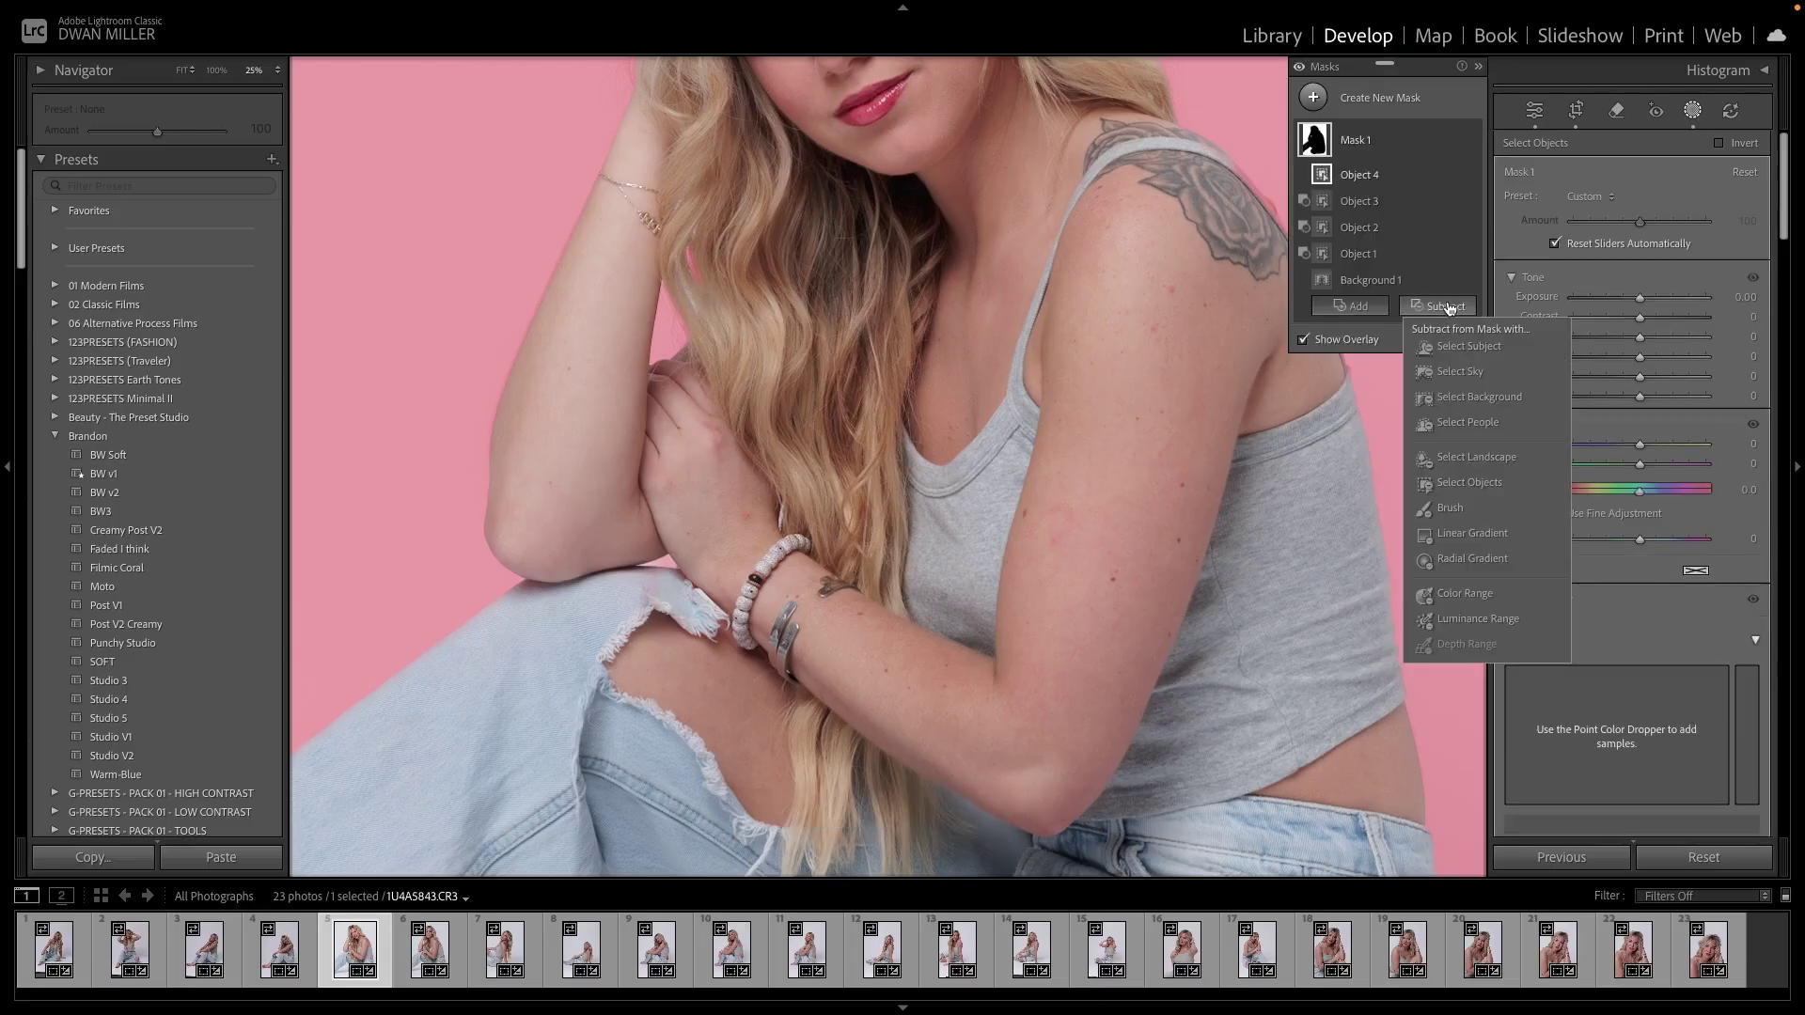
click(1360, 310)
click(1339, 484)
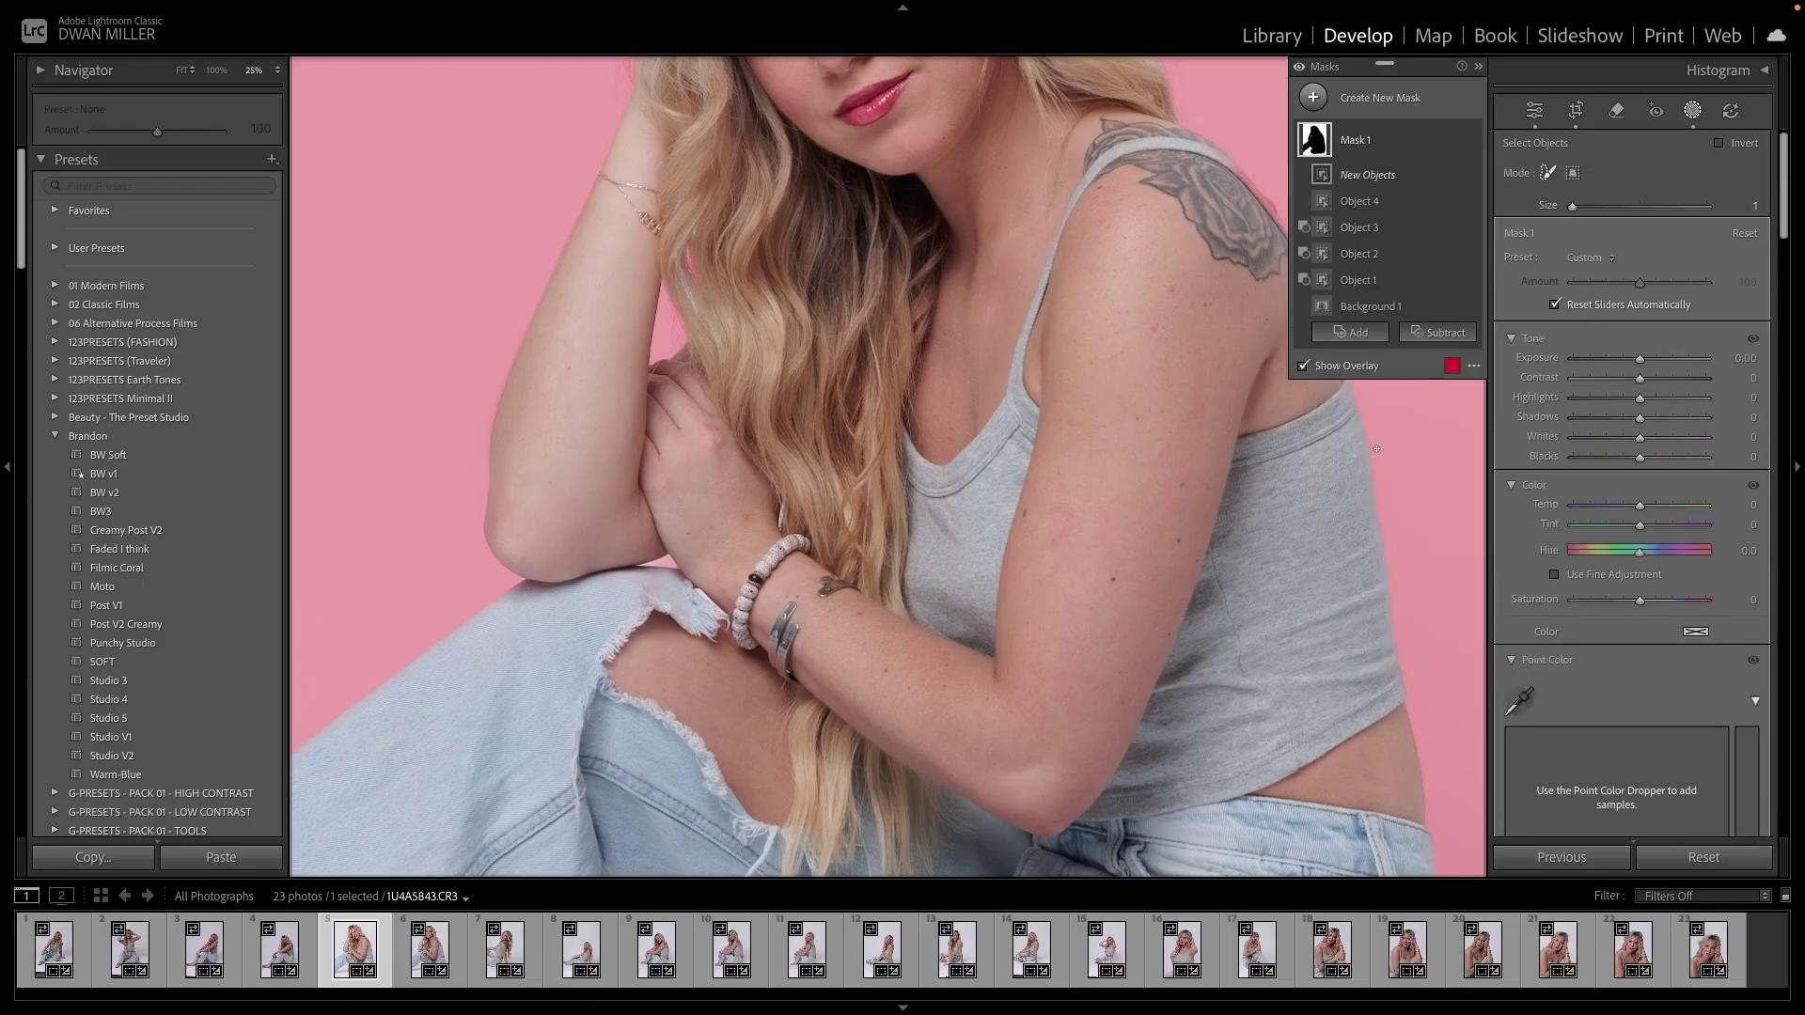
drag(697, 309, 681, 270)
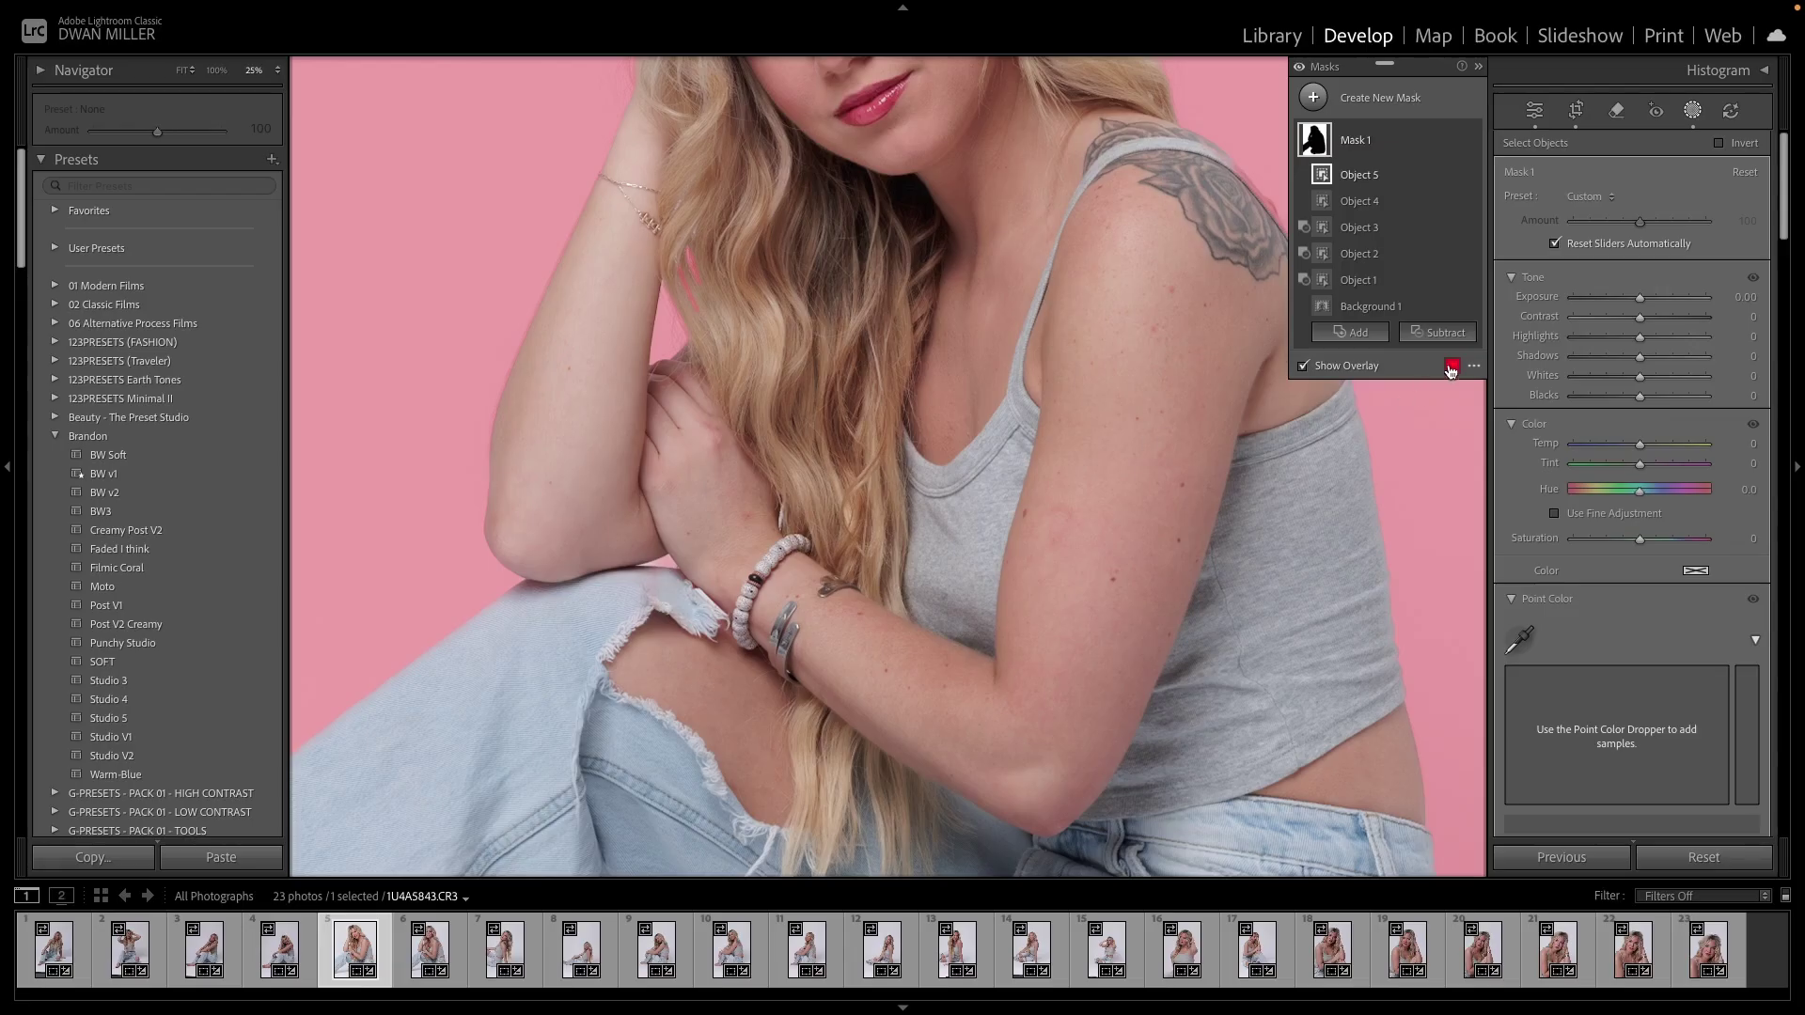
Add an object selection by the wrist, then exit Masking and fit the photo
click(1351, 331)
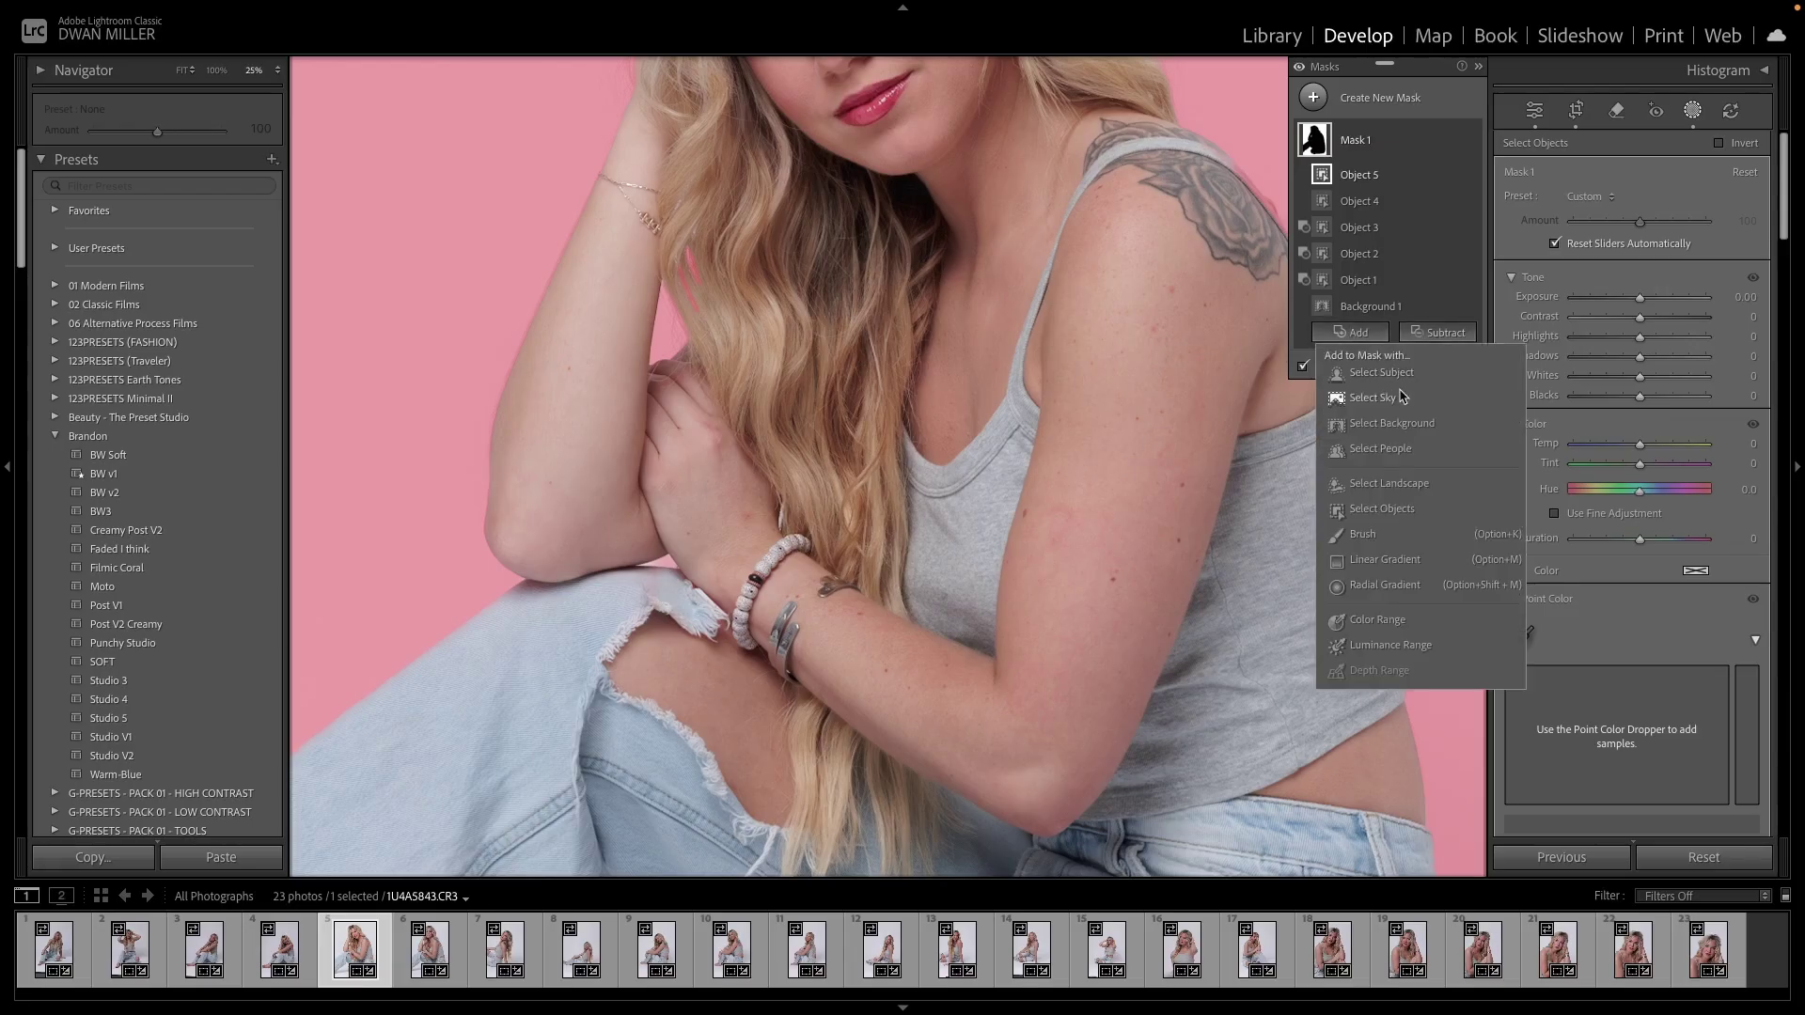
click(1389, 508)
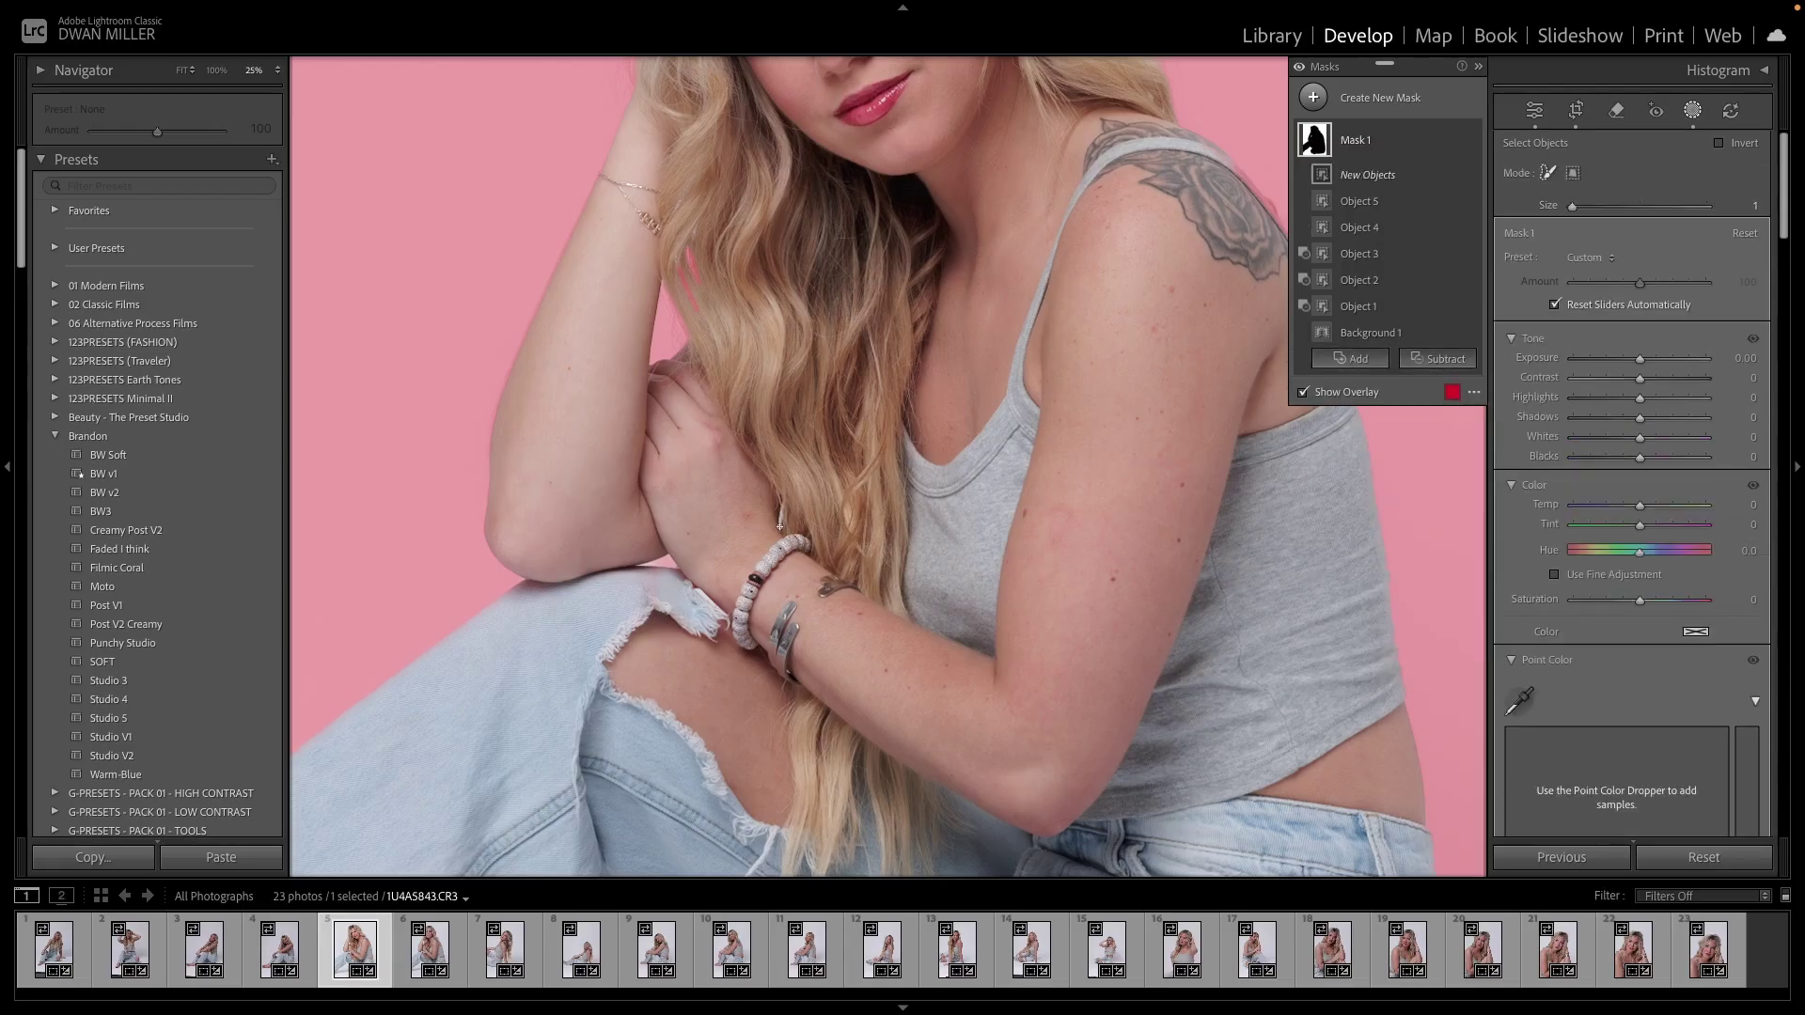
drag(779, 526, 789, 512)
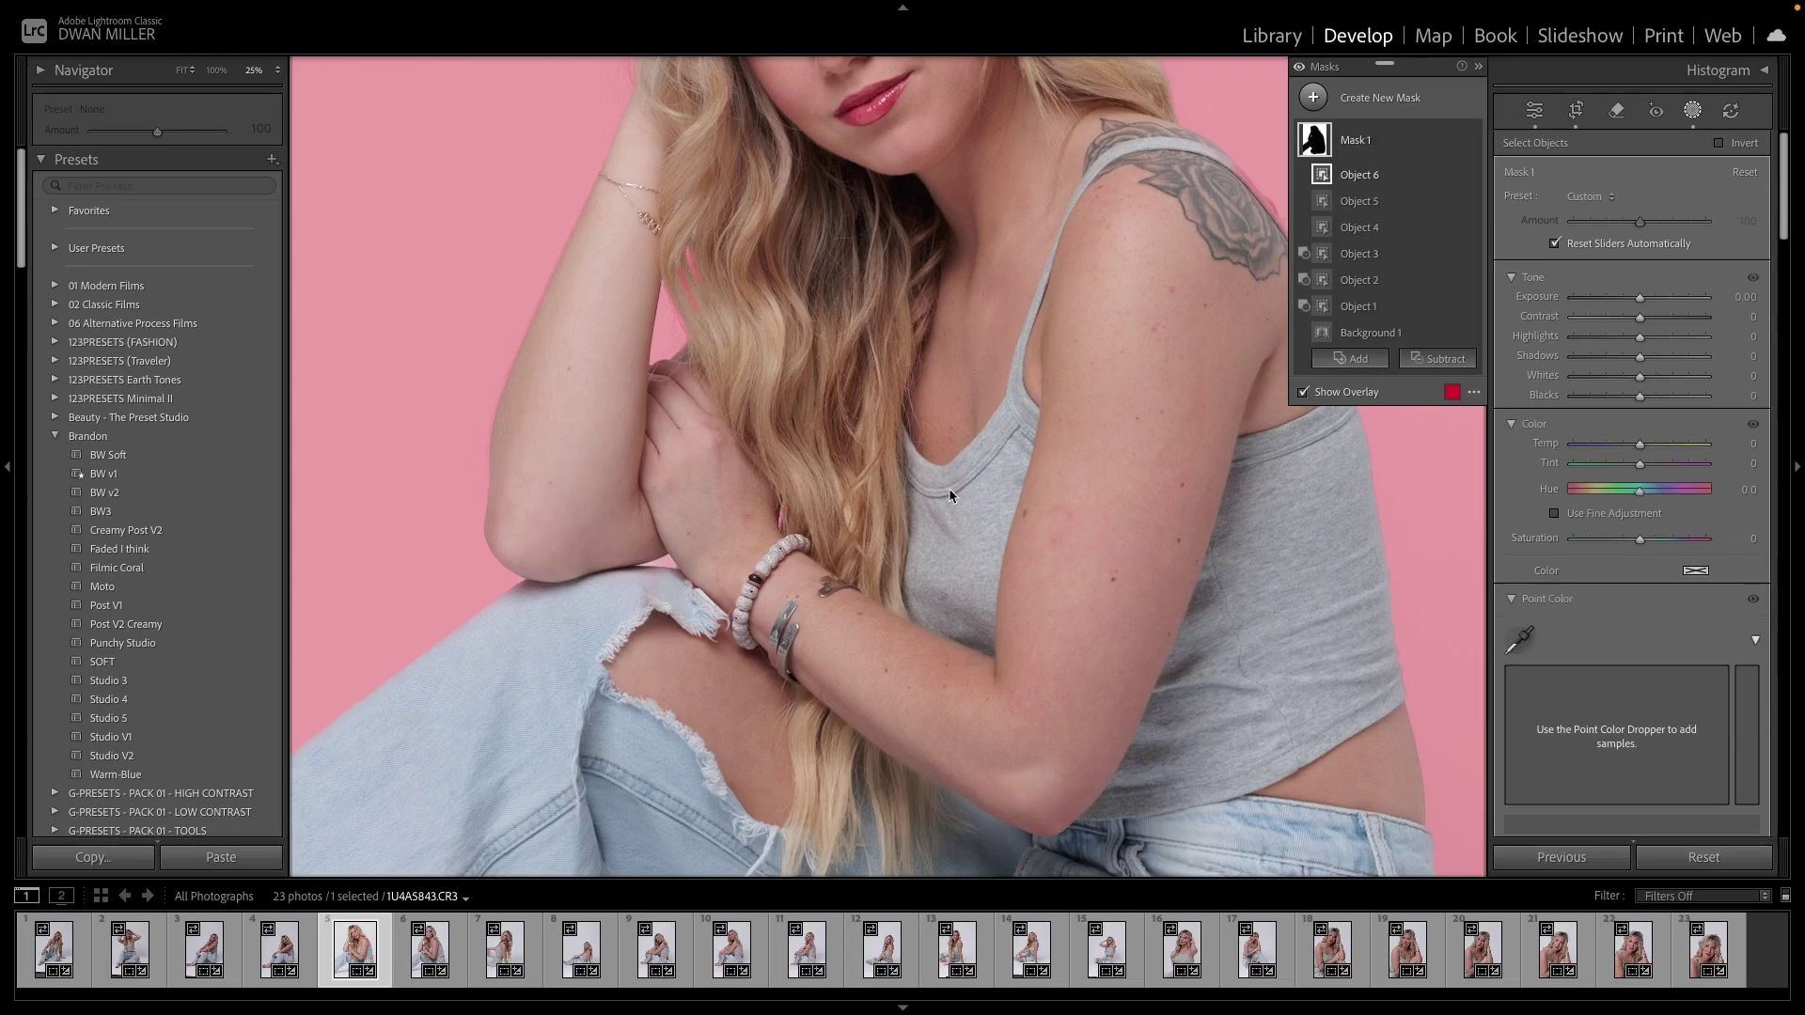
click(1534, 111)
click(1060, 458)
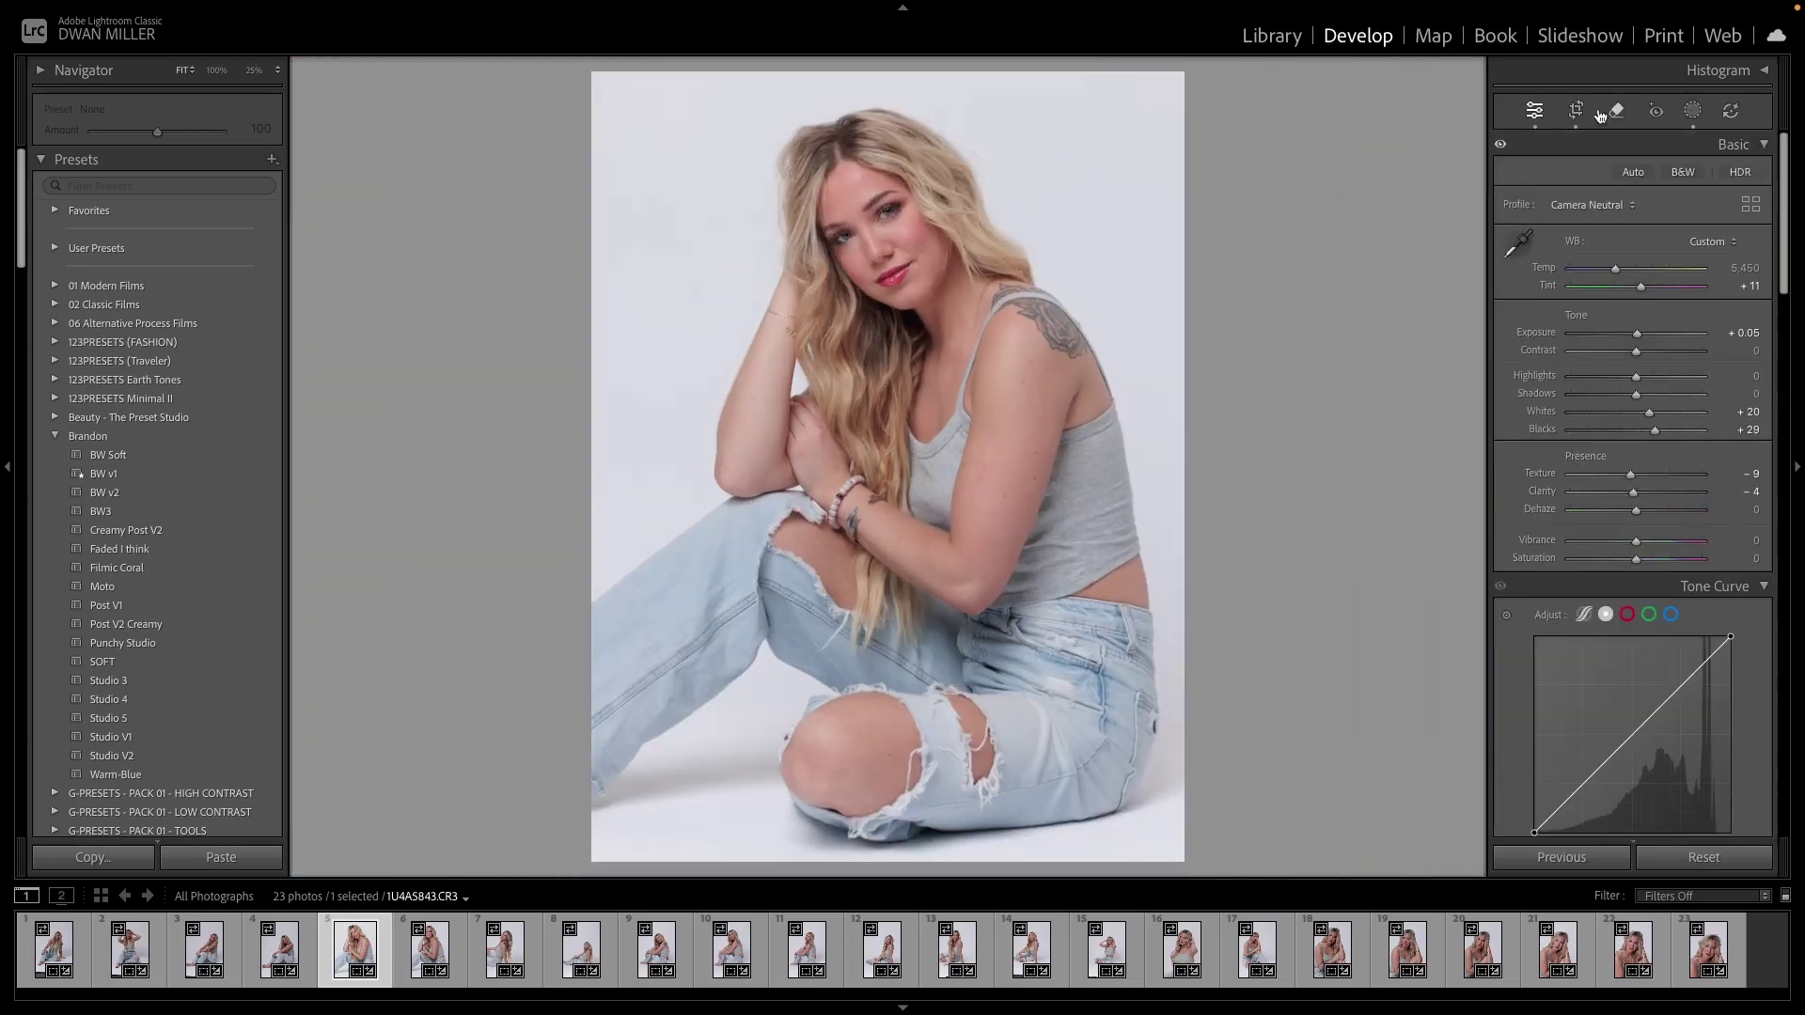
Raise Mask 1's Exposure to 0.74 and toggle its effect to compare before and after
click(1692, 112)
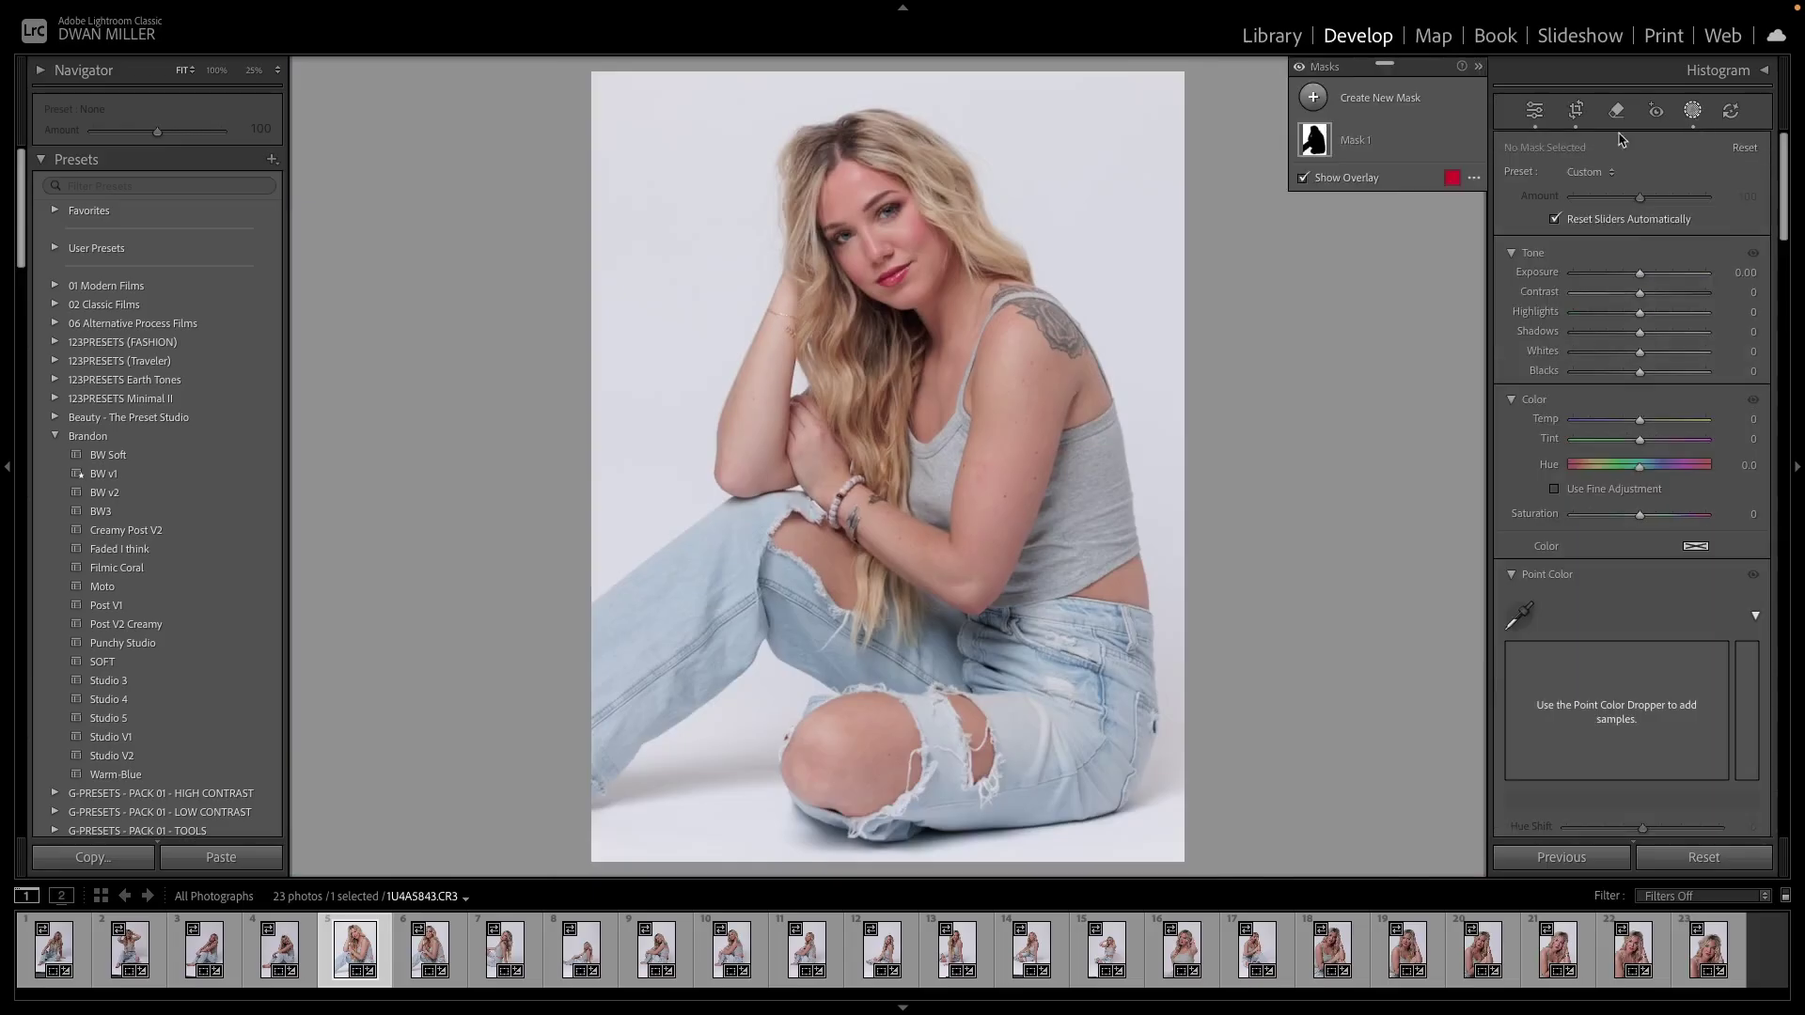
click(1382, 138)
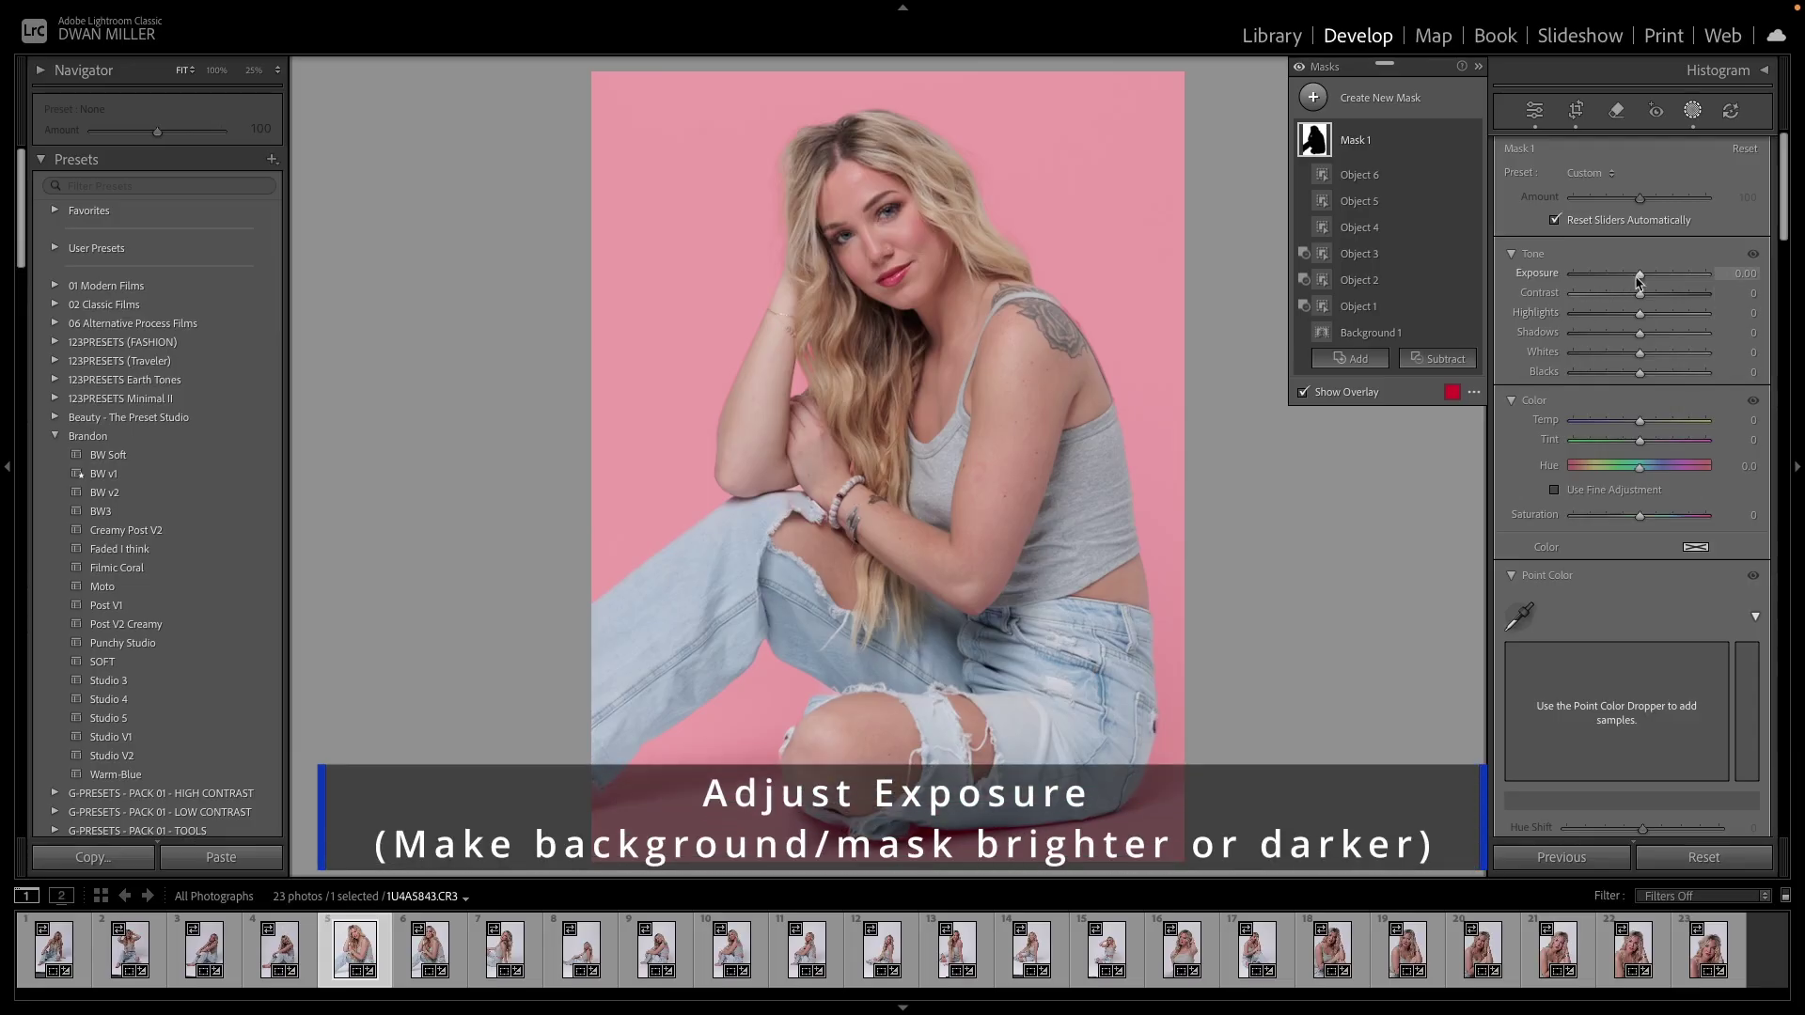
drag(1638, 280, 1653, 278)
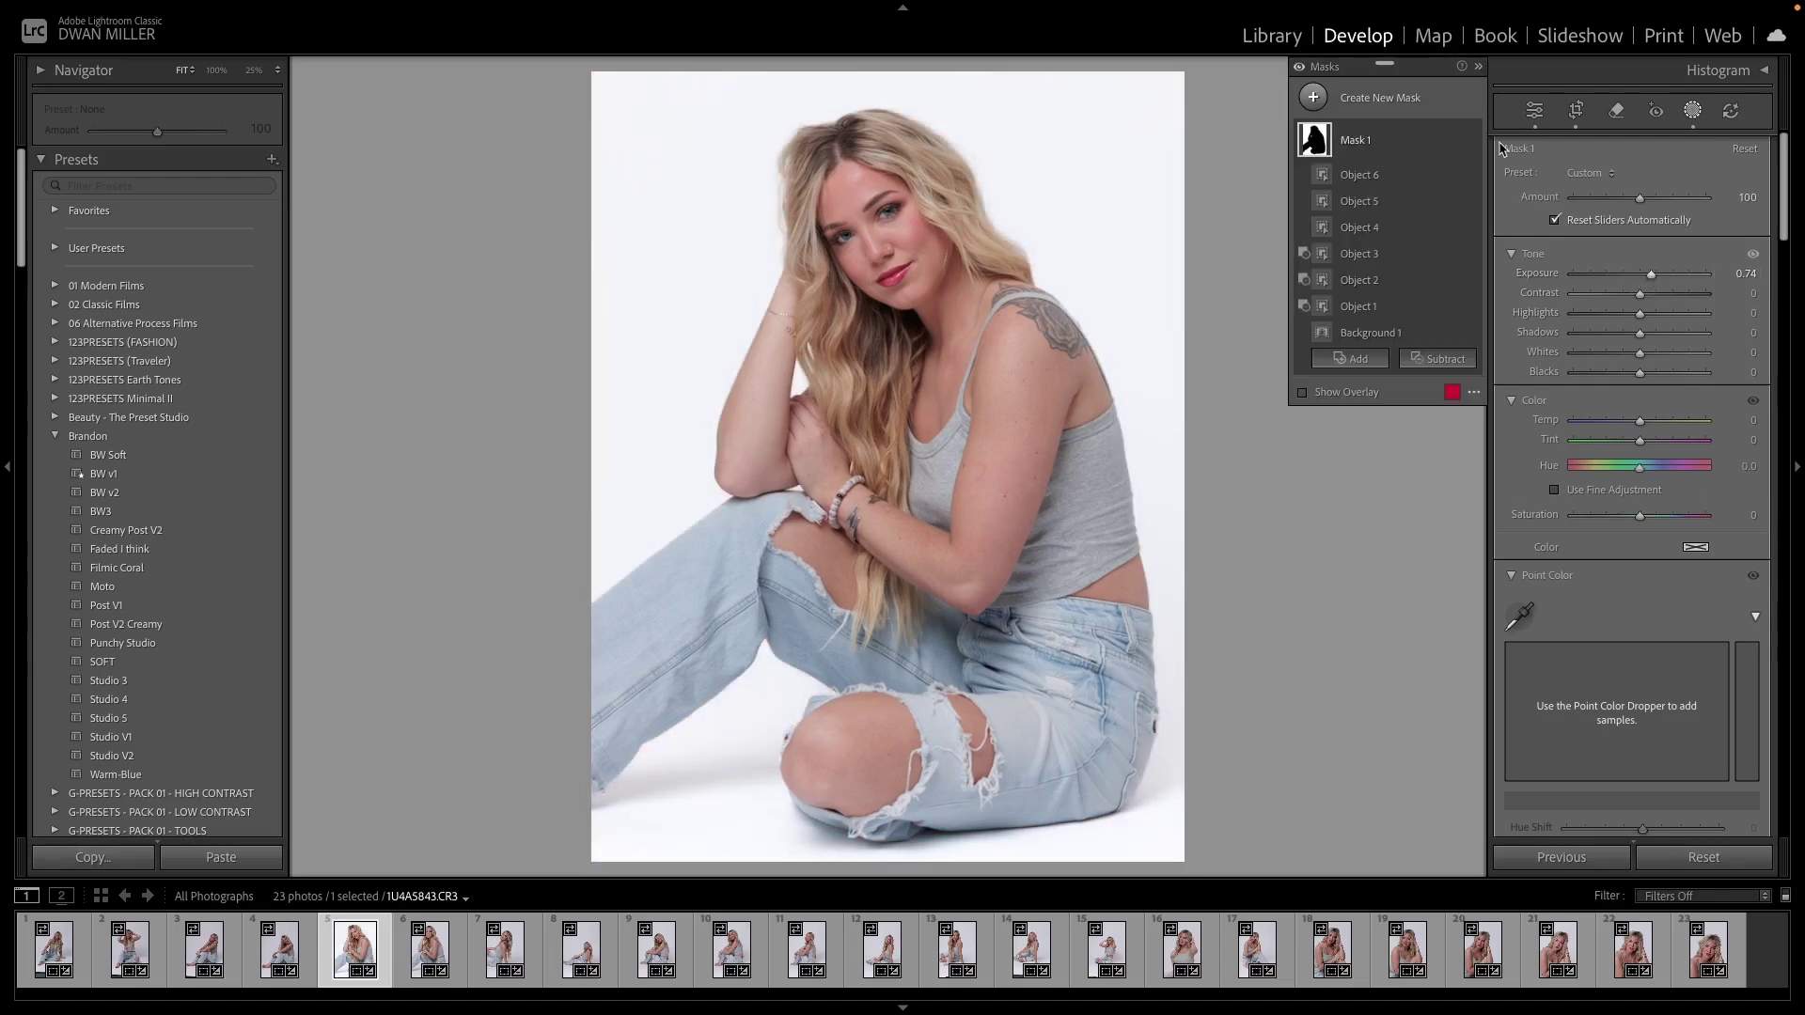
click(1471, 141)
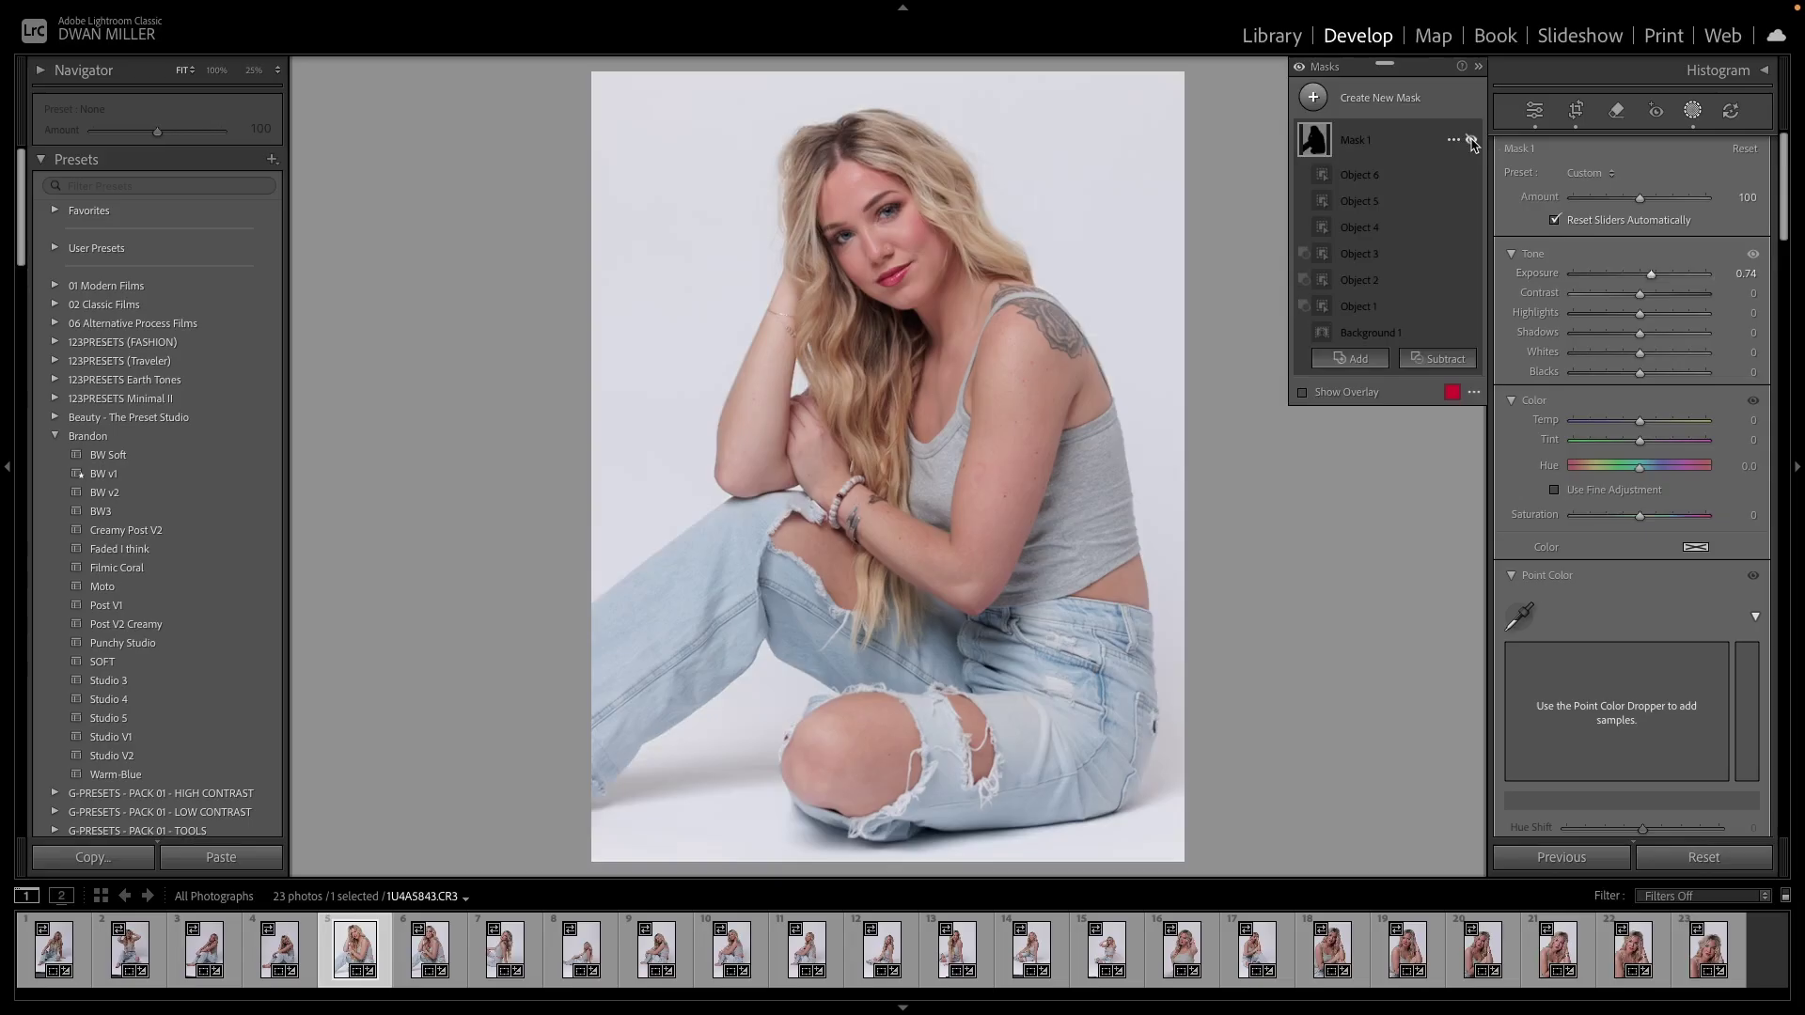
click(1471, 141)
click(1471, 141)
click(1471, 141)
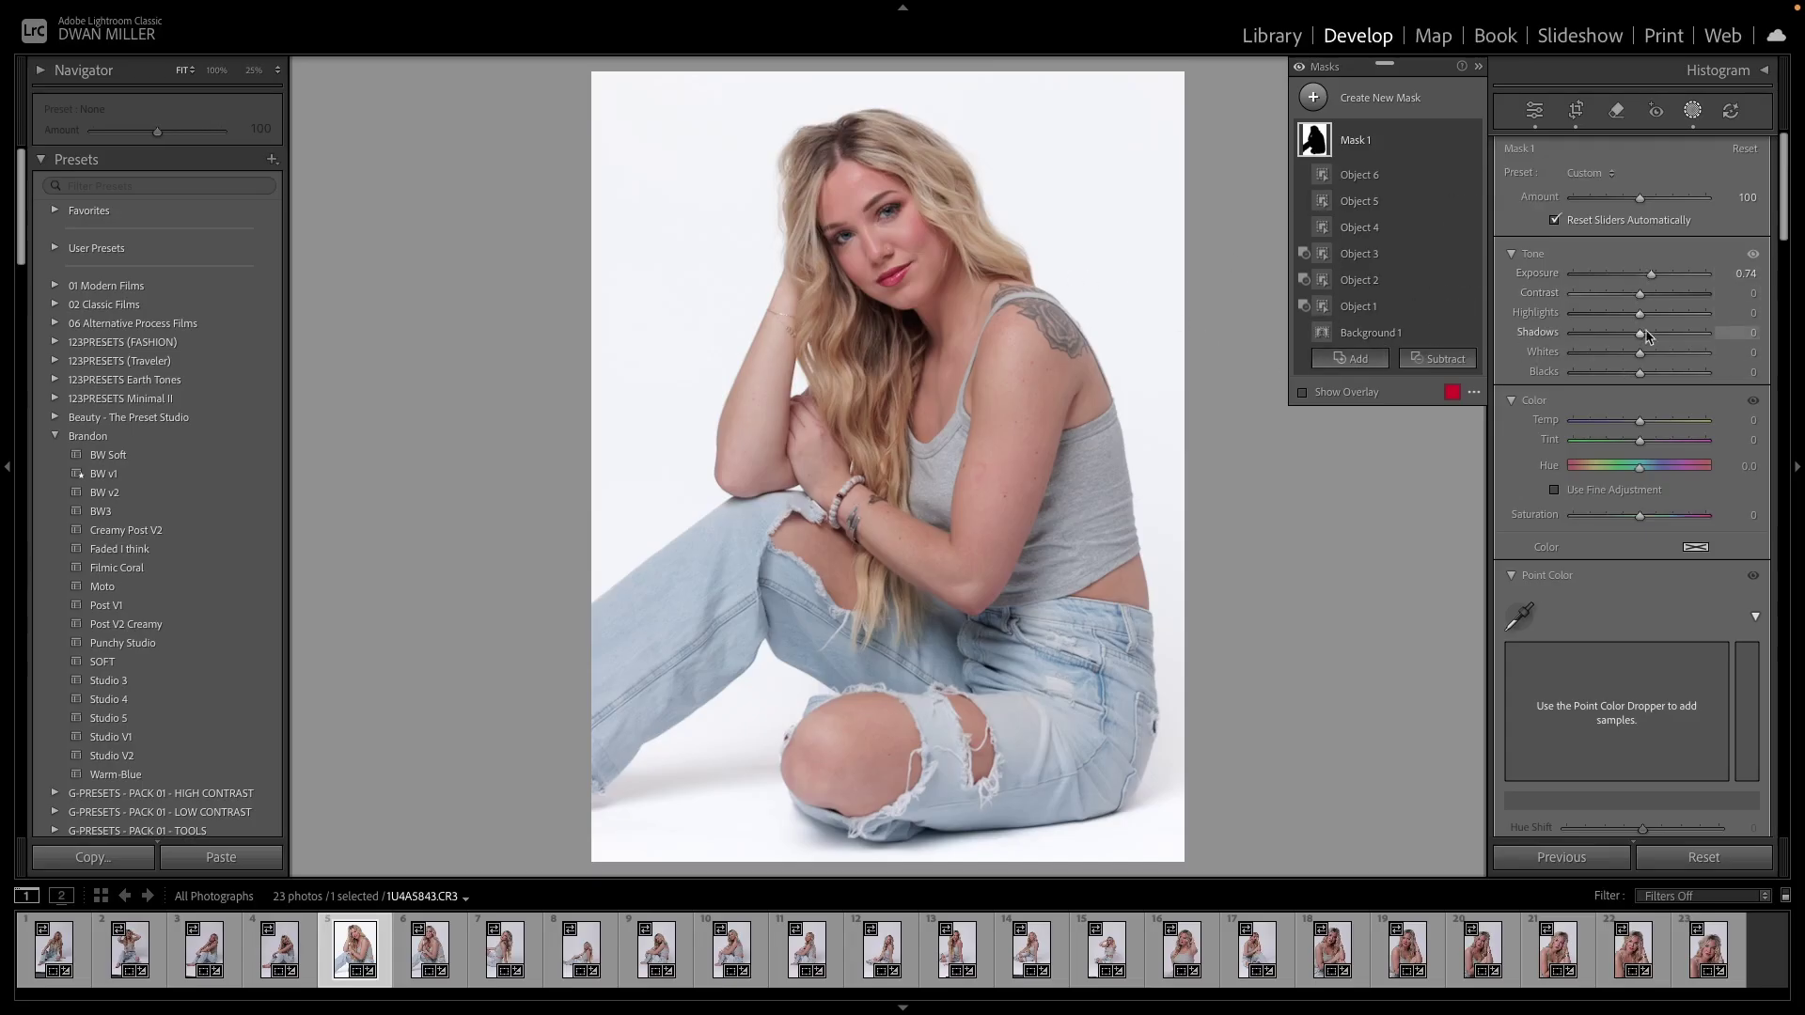
Set Mask 1's Exposure to -1.58 and Whites to -1, turning the backdrop gray
mouse_move(1641, 357)
mouse_down()
mouse_move(1681, 356)
mouse_move(1634, 362)
mouse_move(1681, 361)
mouse_move(1651, 366)
mouse_up()
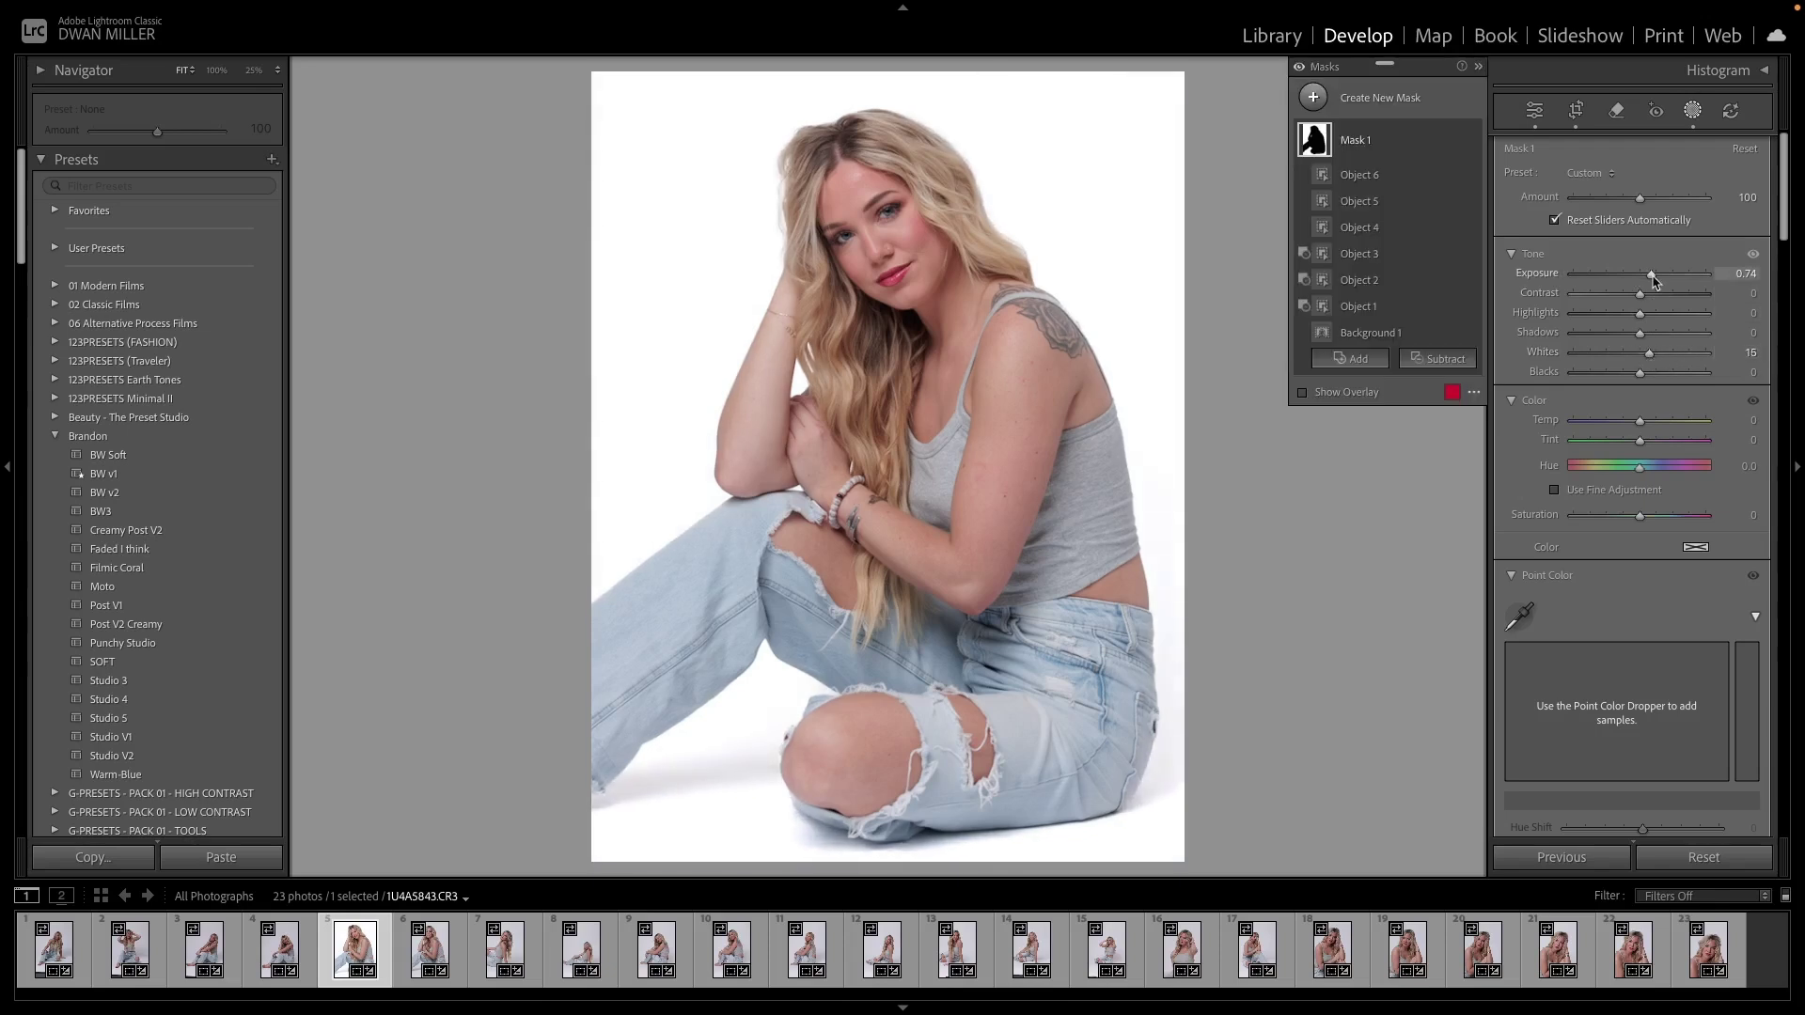
drag(1652, 280, 1652, 280)
drag(1651, 277, 1613, 291)
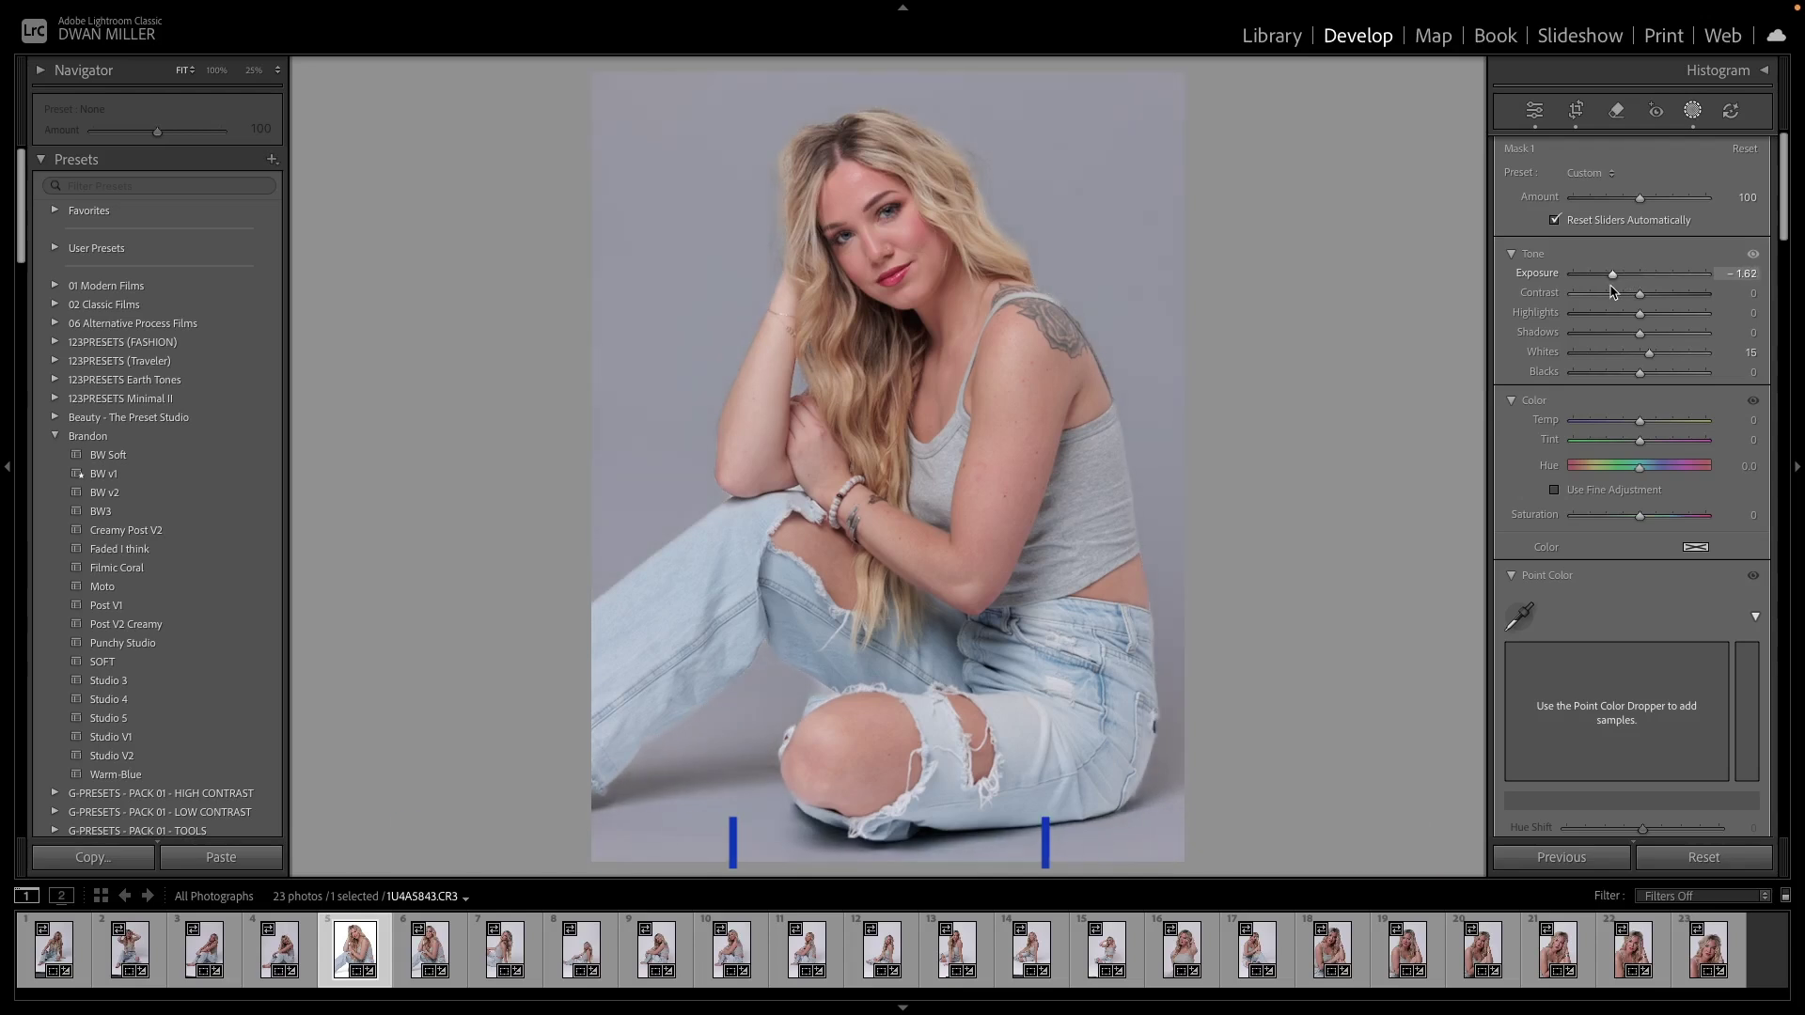
drag(1611, 292, 1612, 292)
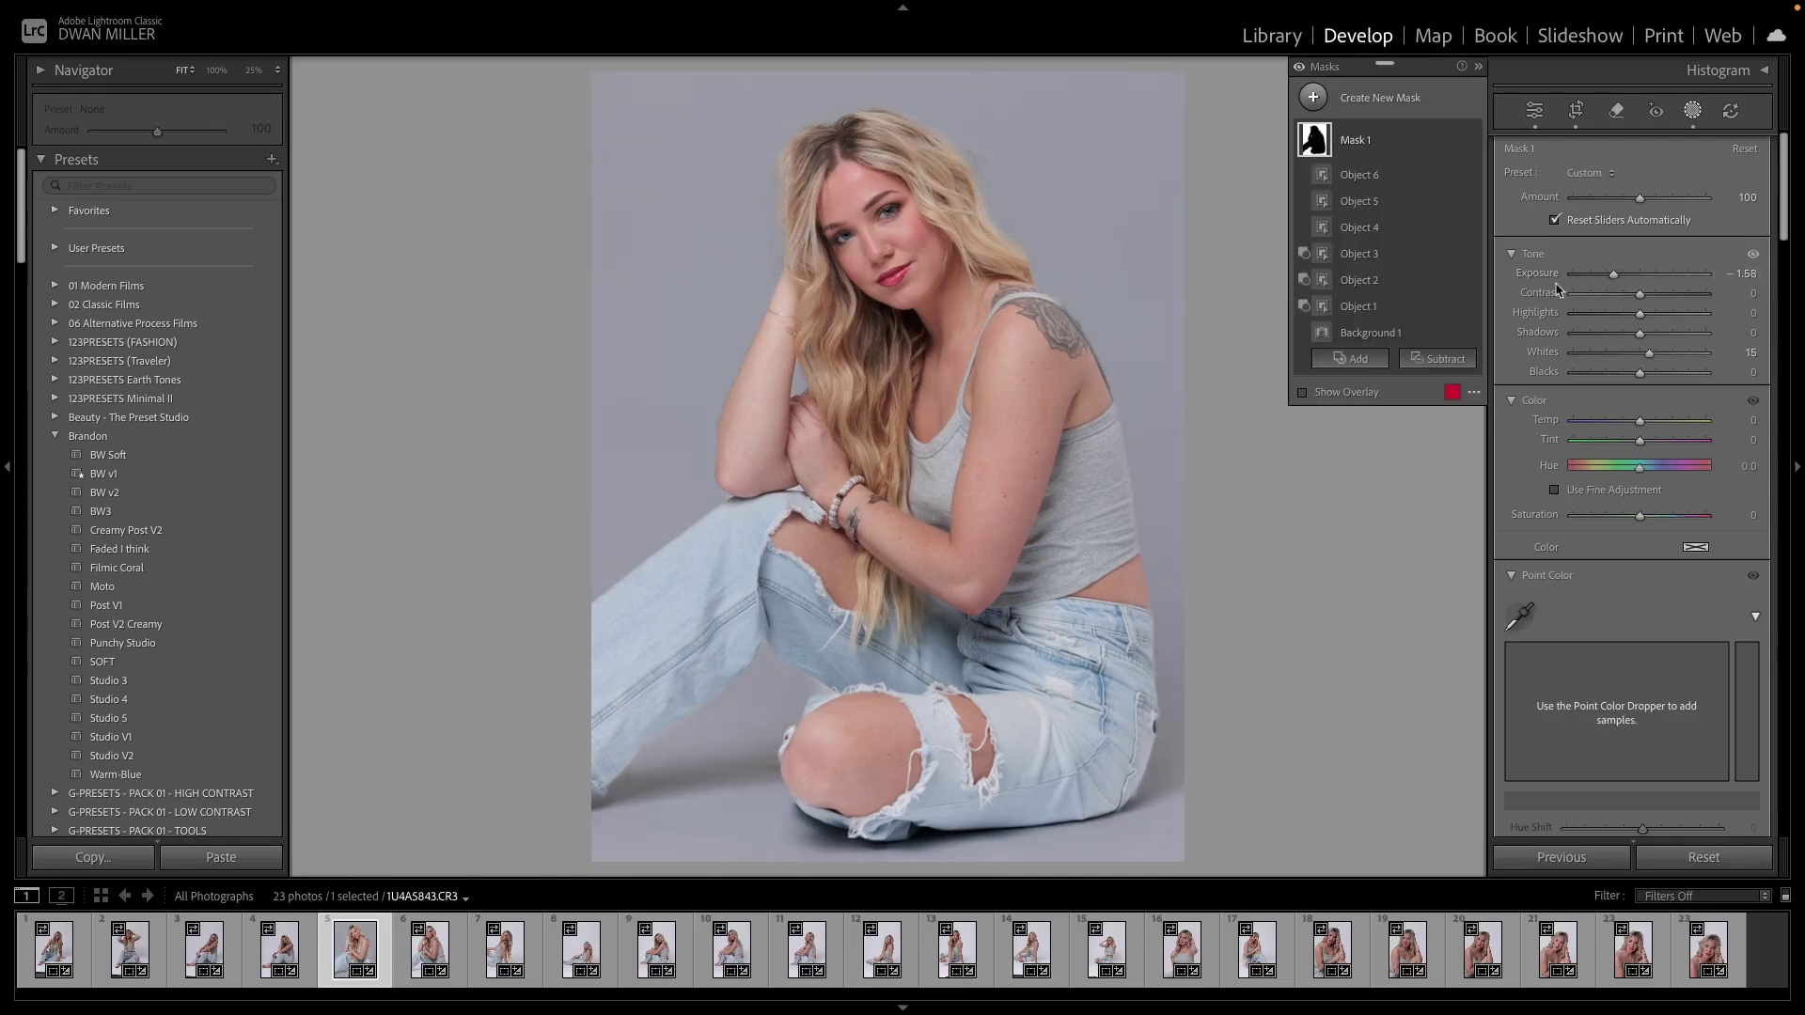
drag(1649, 353, 1639, 365)
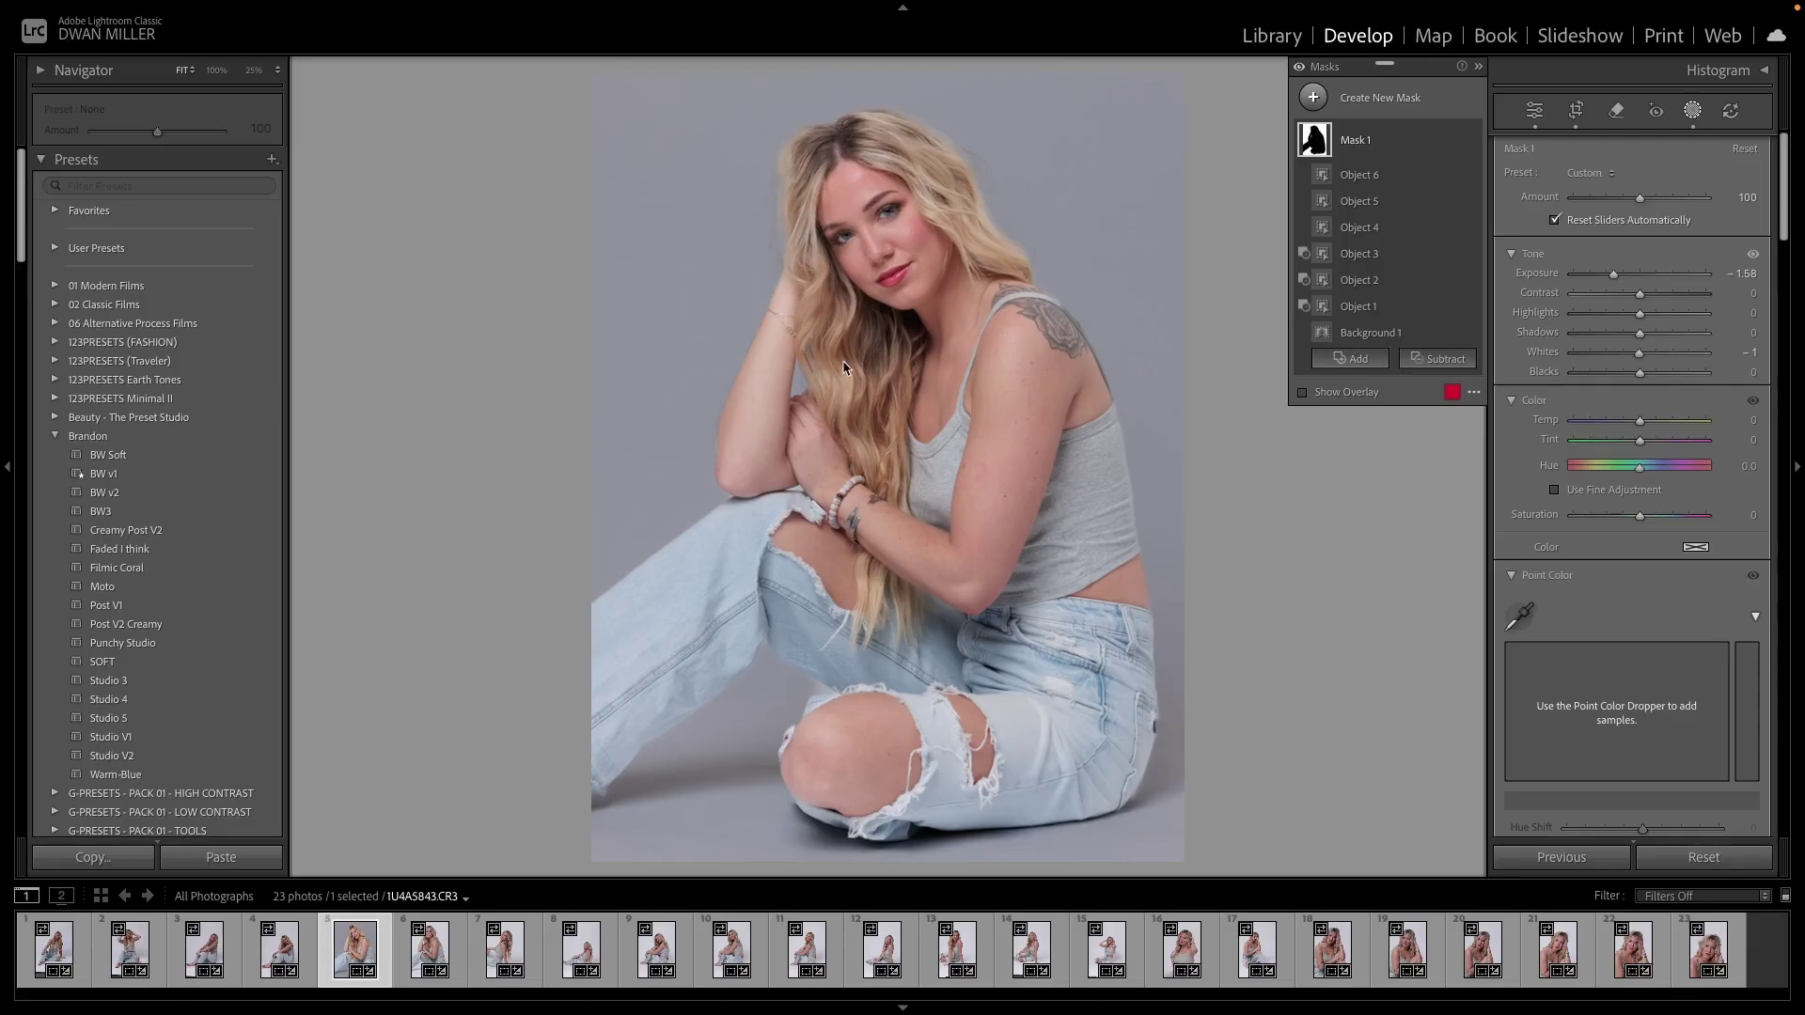
click(1345, 360)
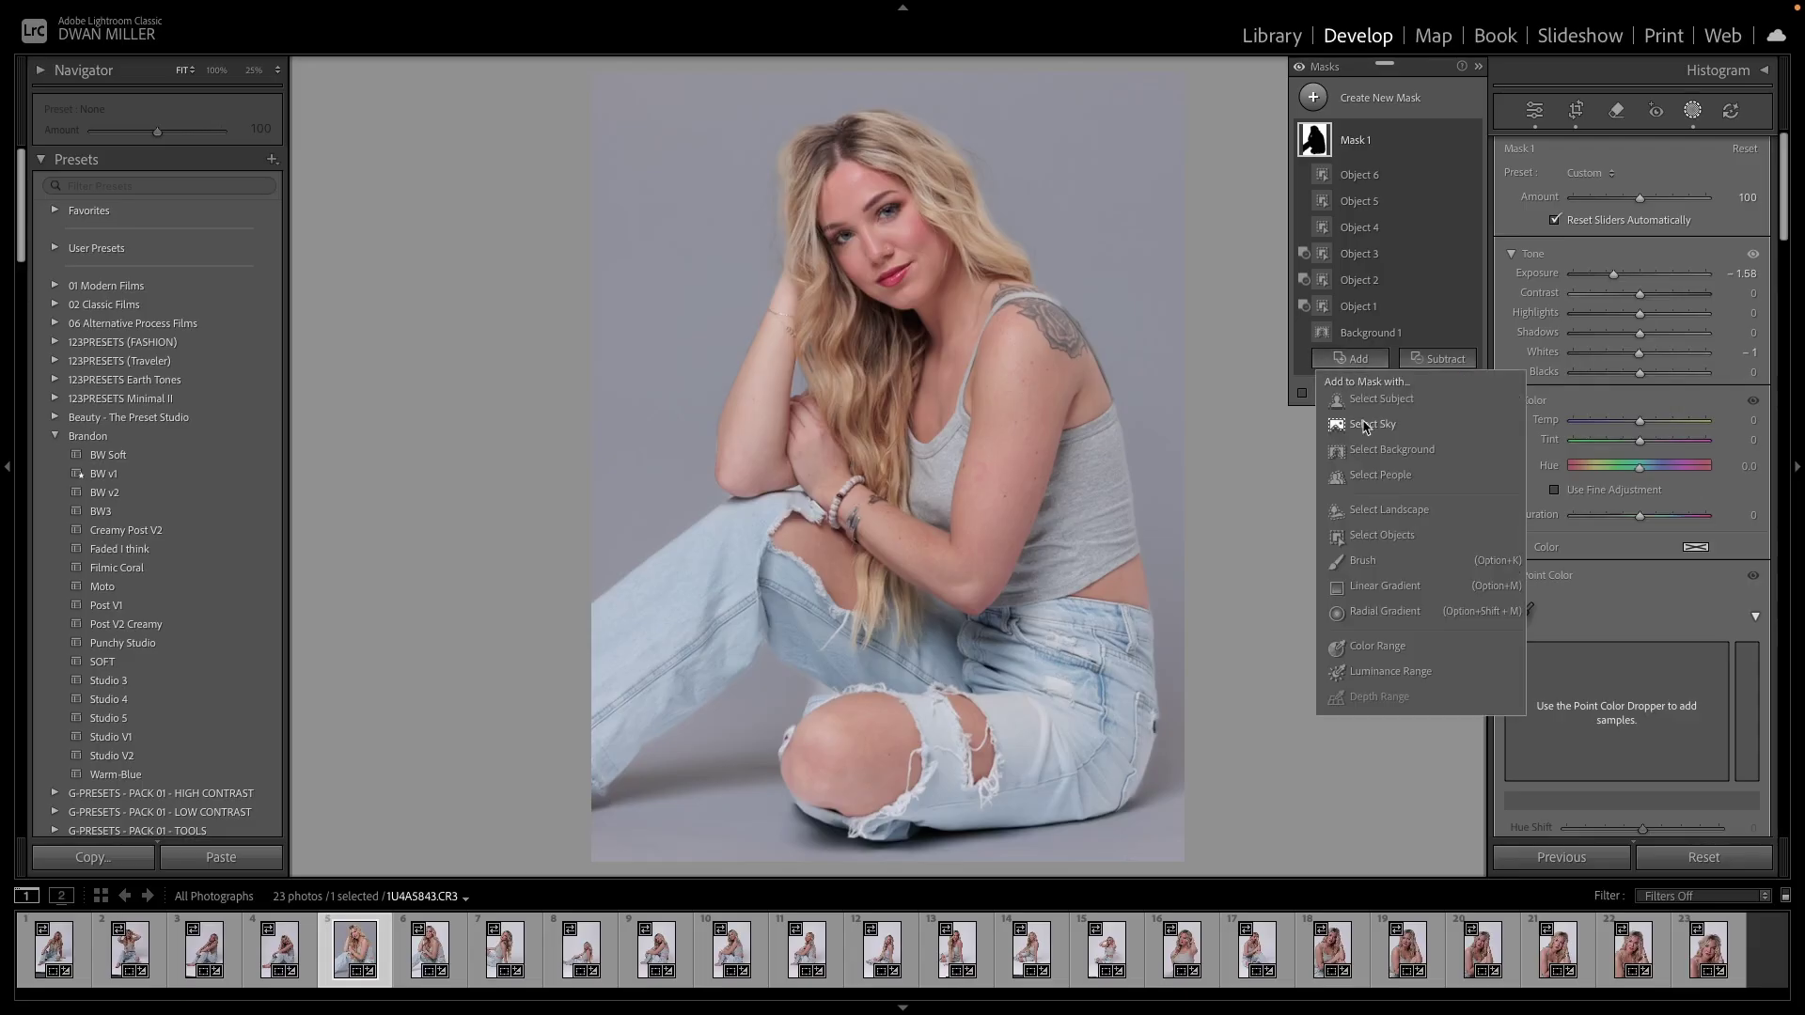
Zoom to 25% and add two object selections beside the jeans to Mask 1
click(1381, 536)
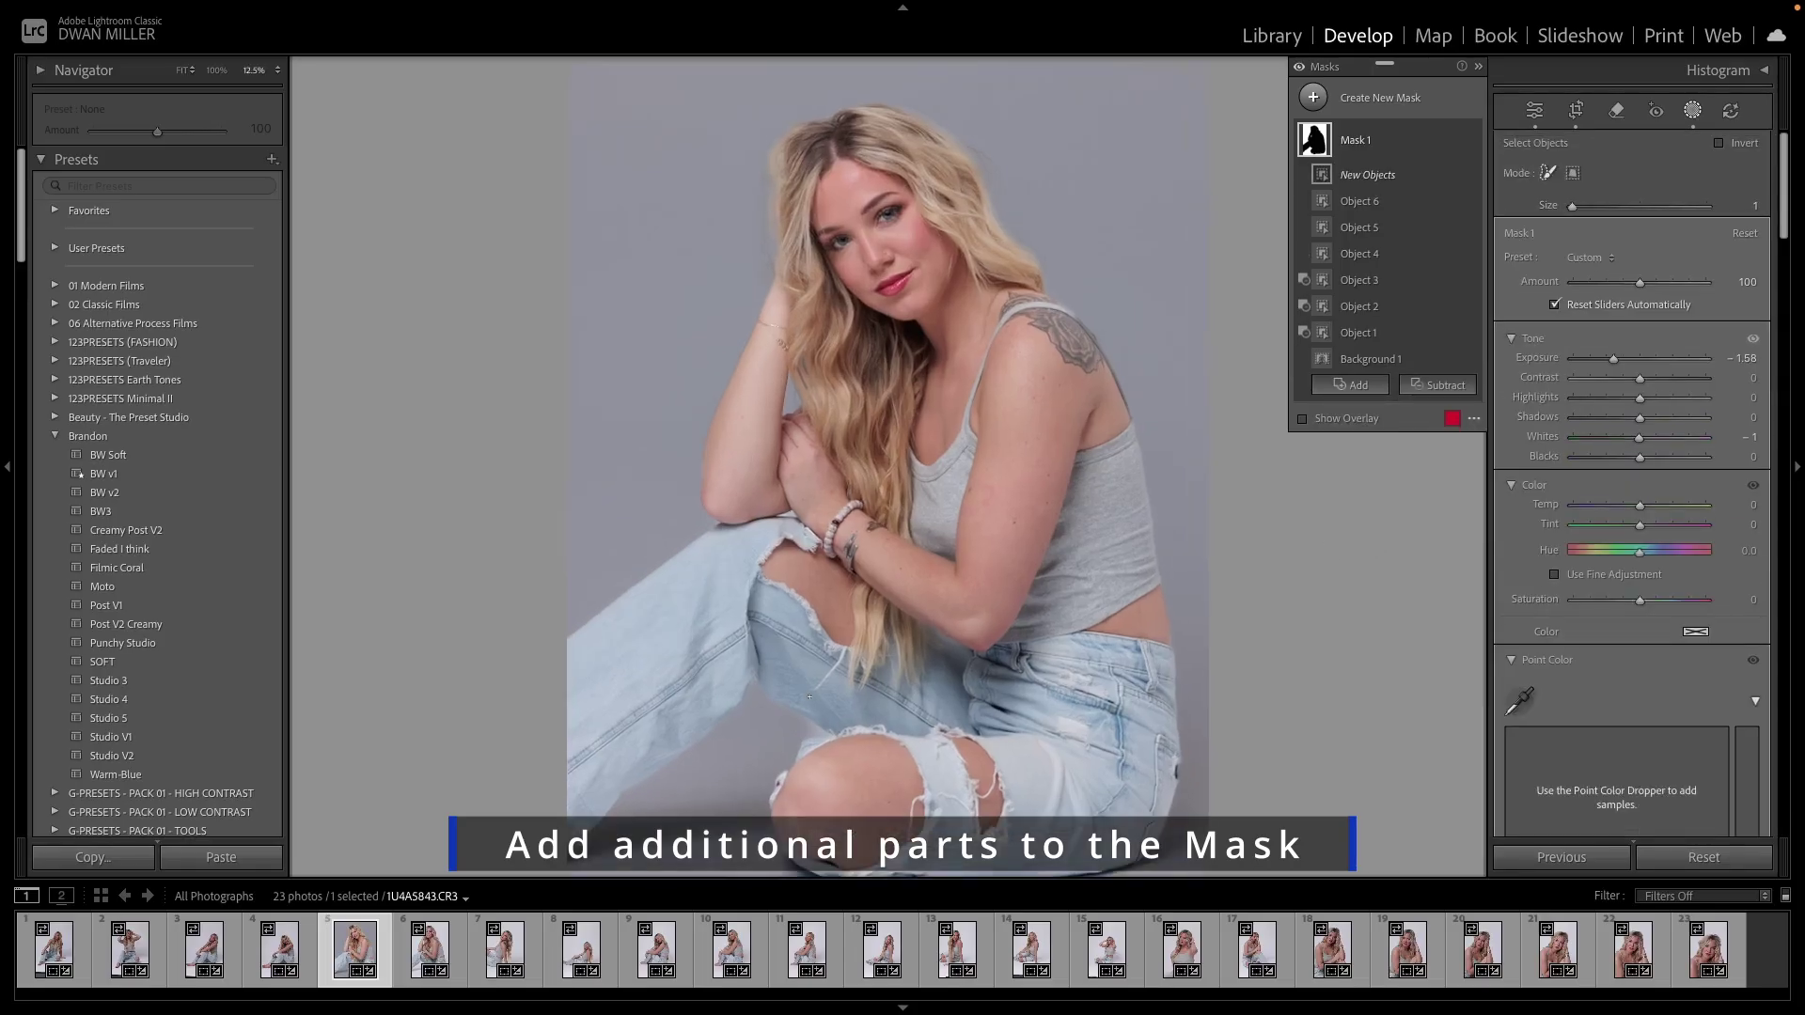
key(z)
scroll(812, 697, down, 5)
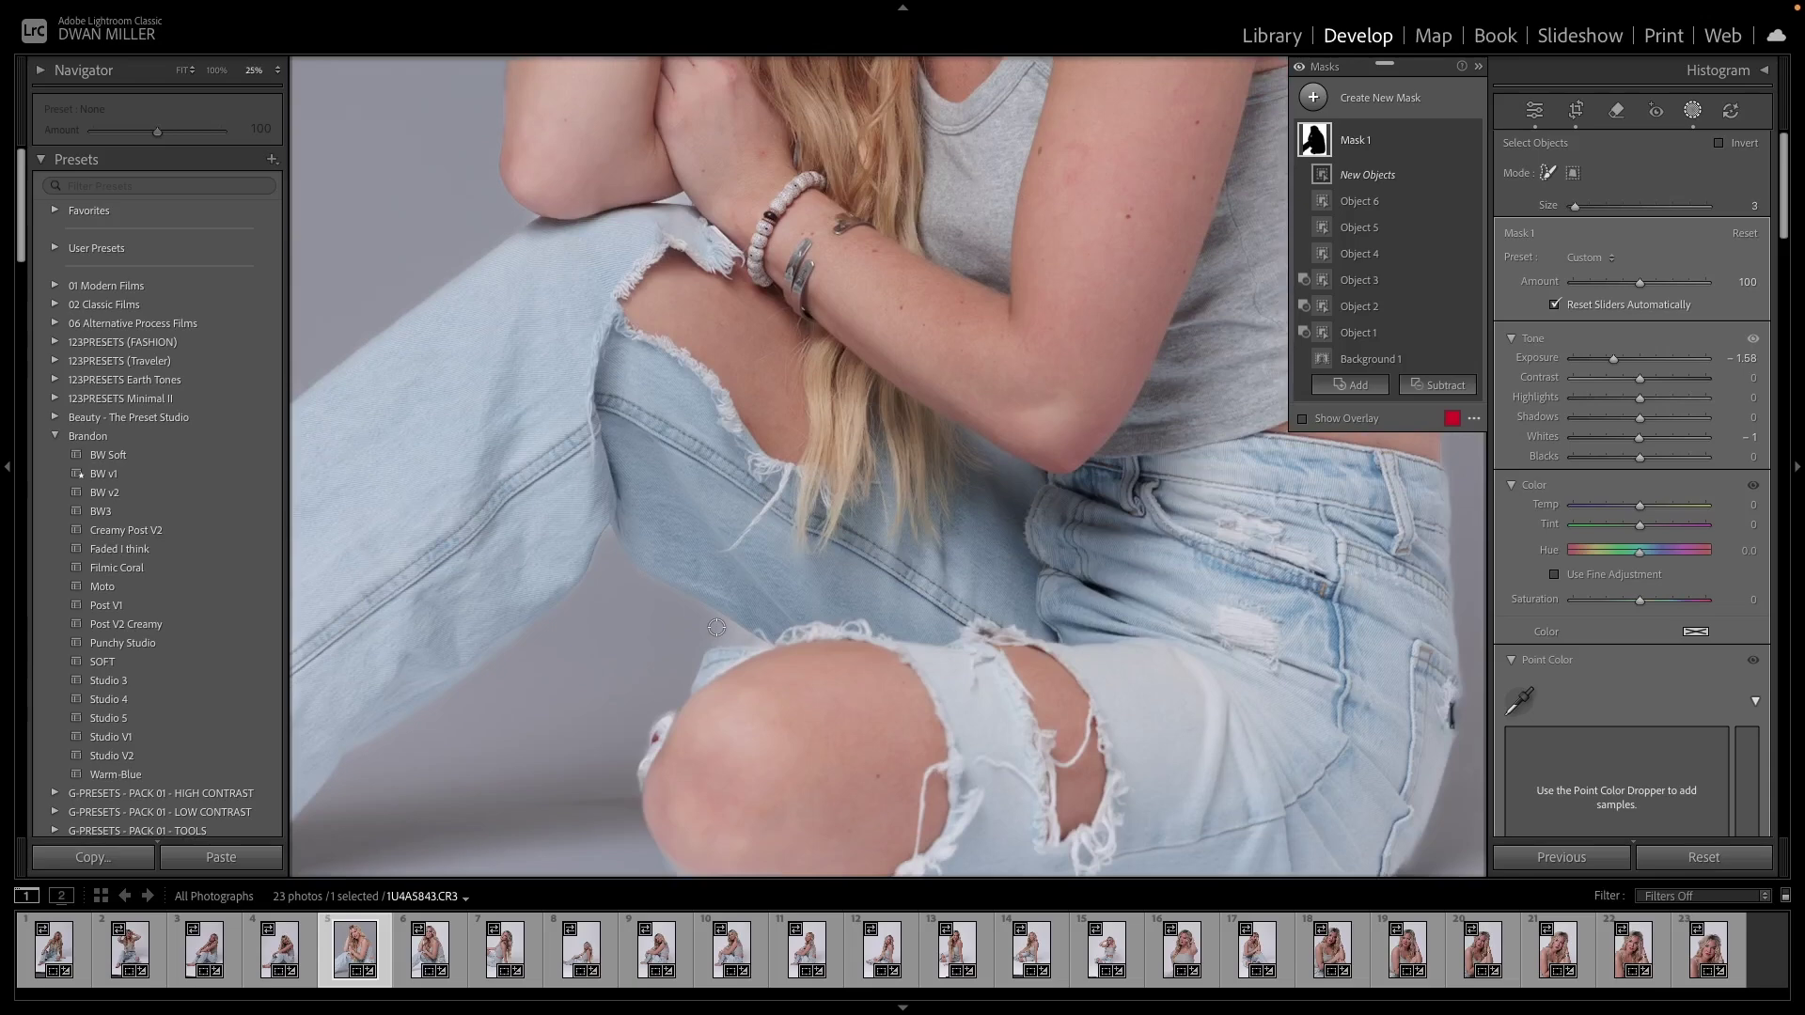
drag(712, 614, 746, 637)
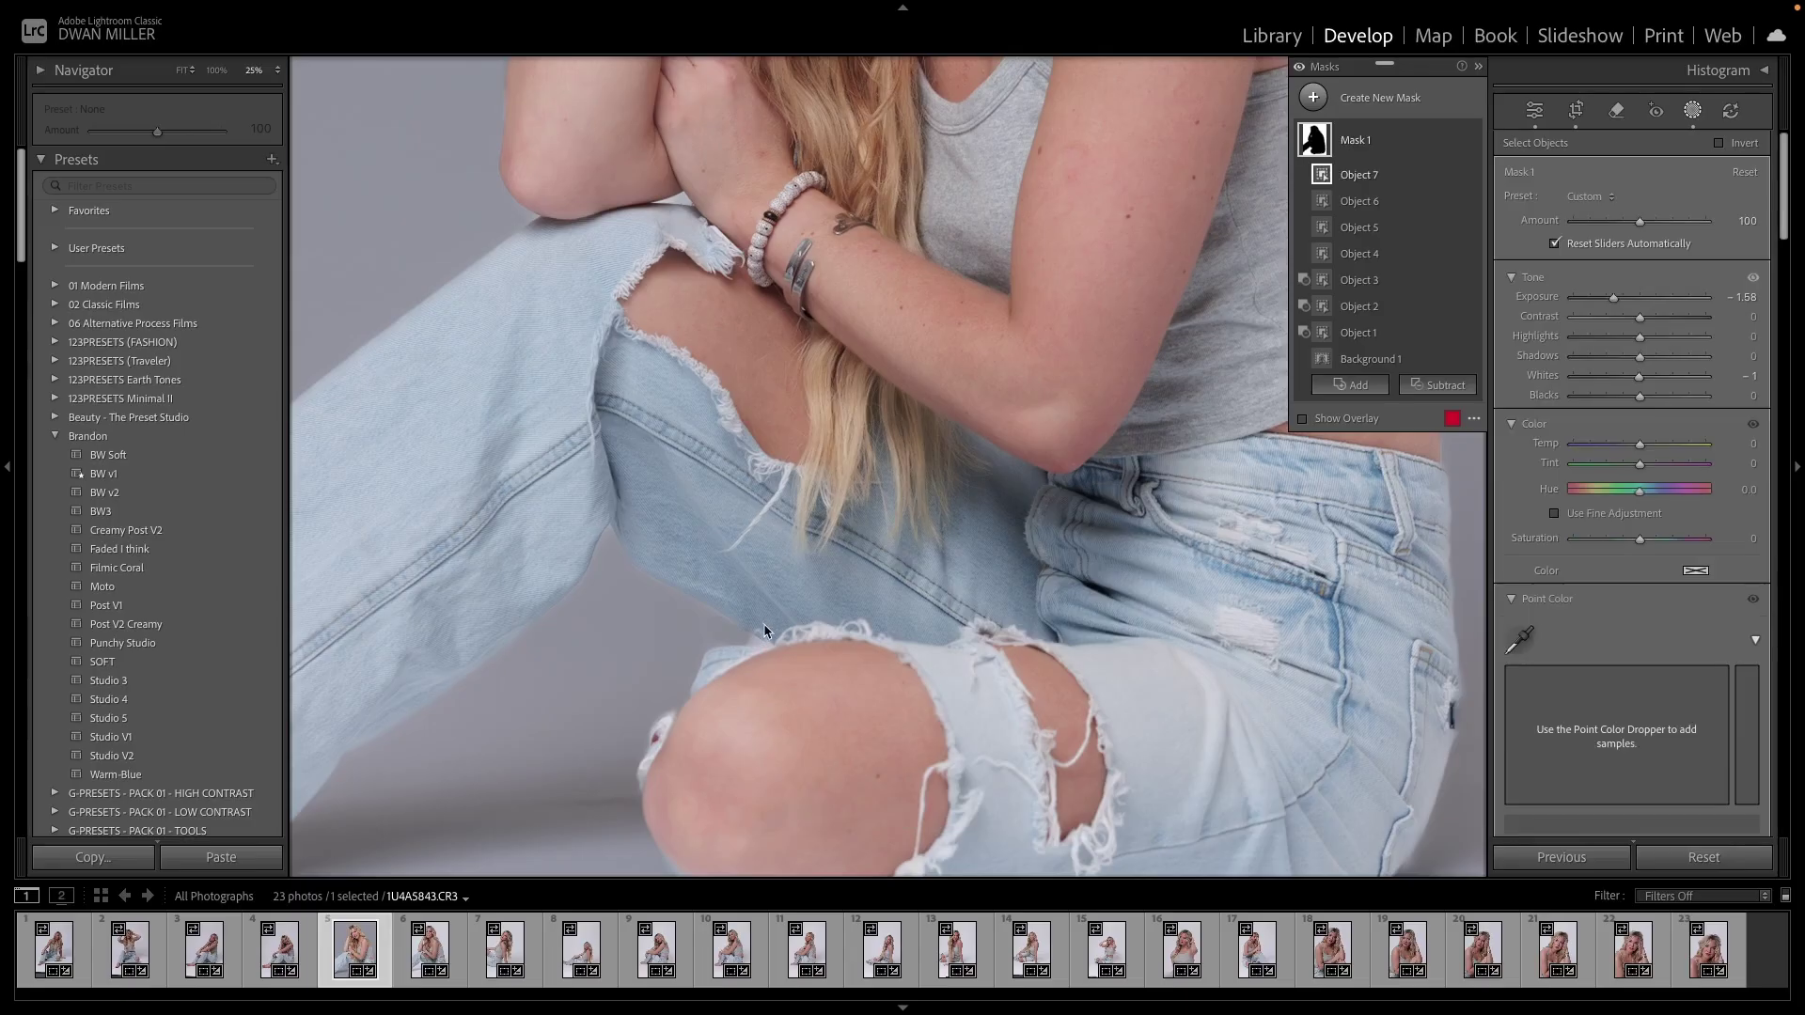
click(1353, 385)
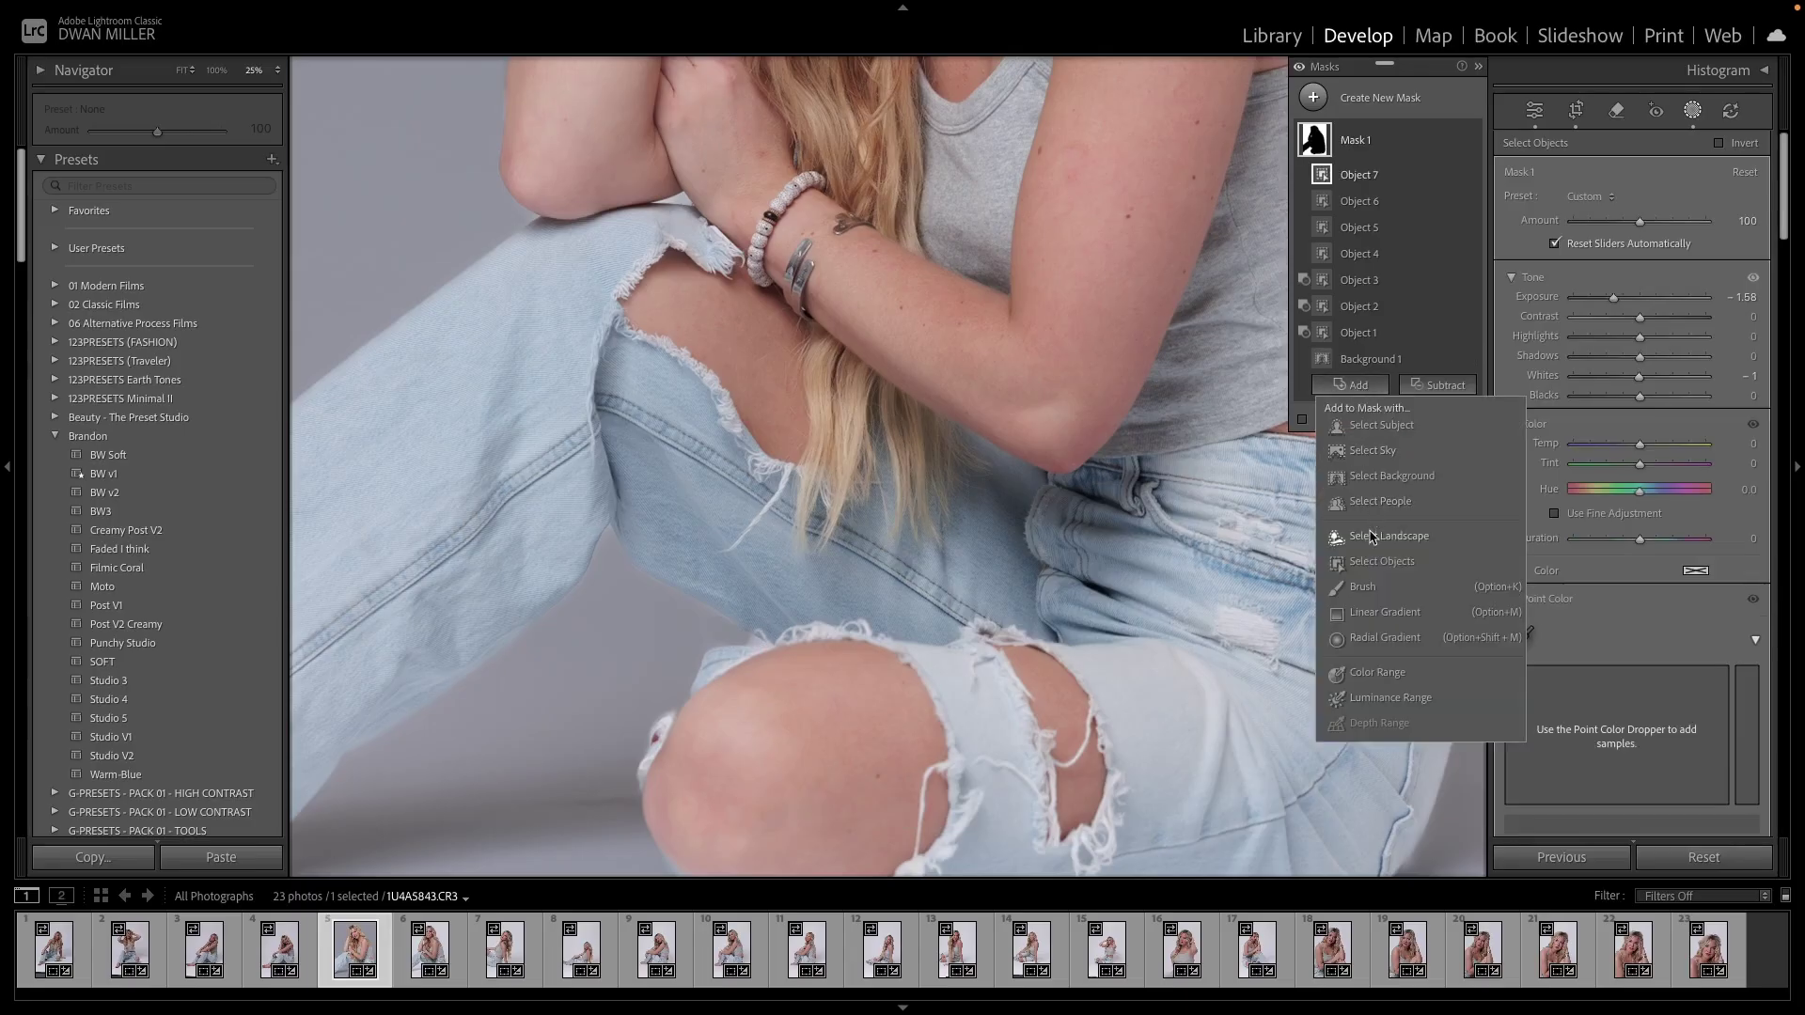
click(1377, 561)
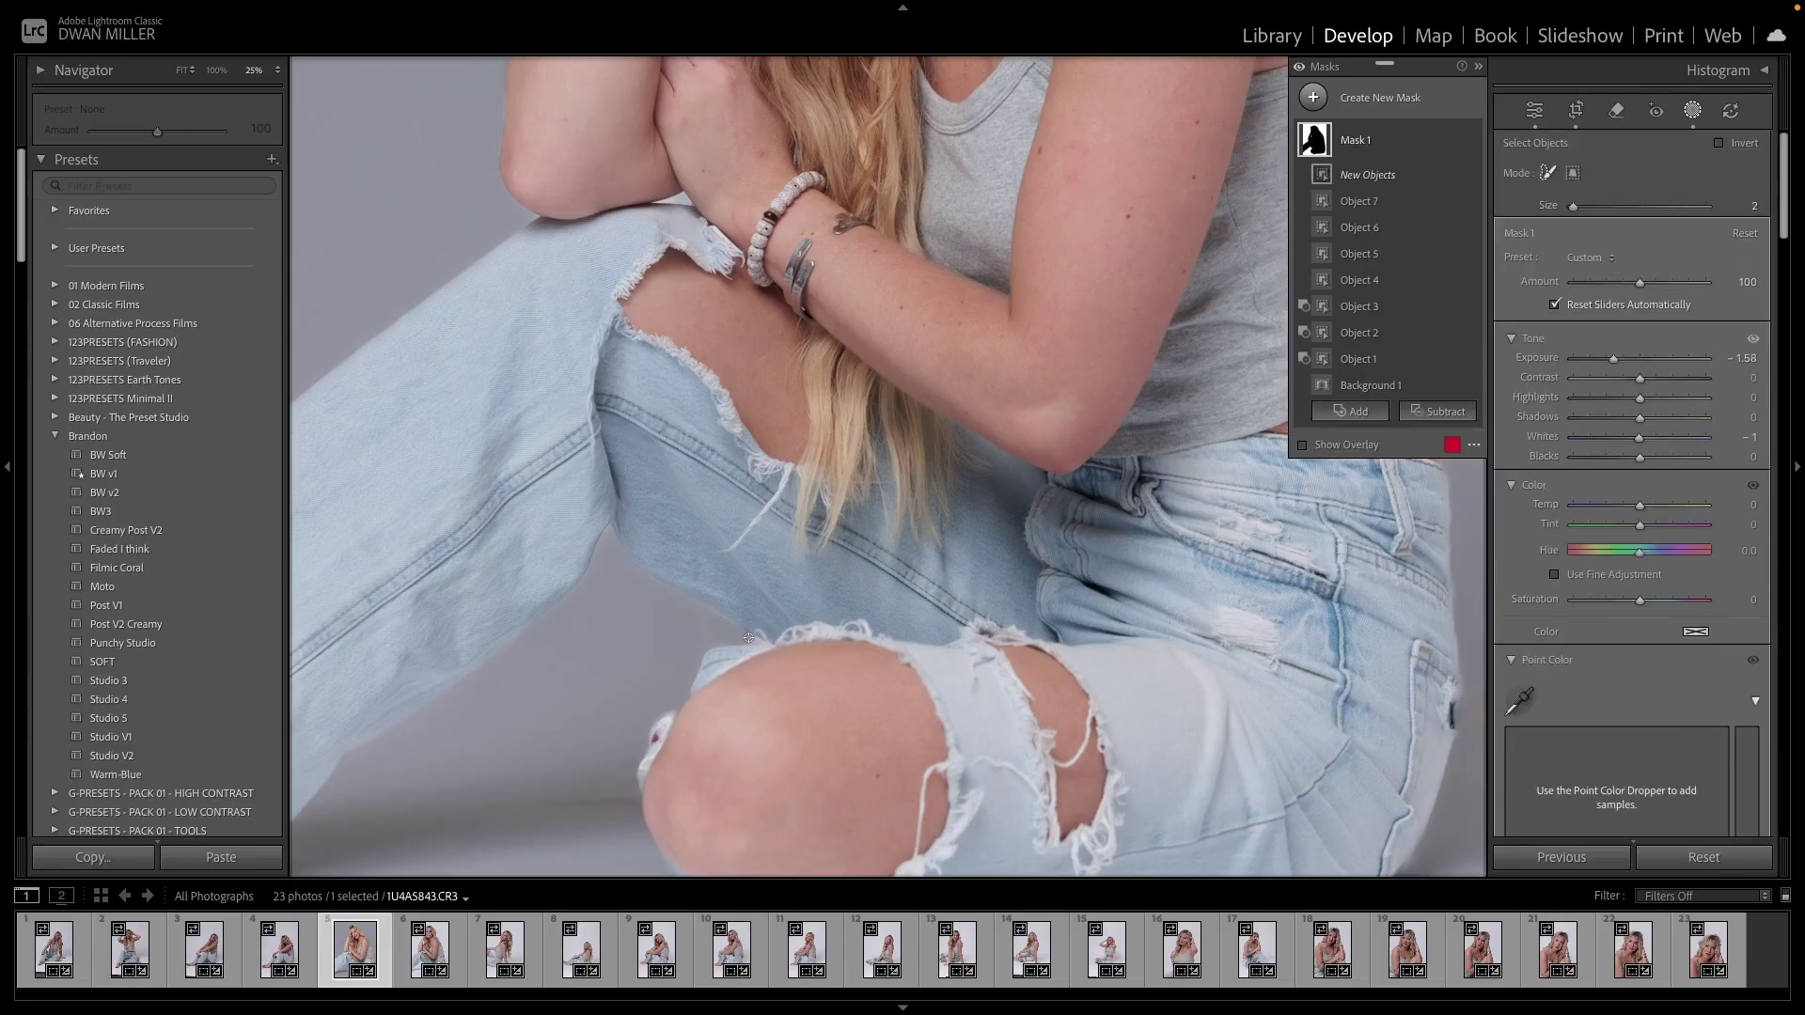
drag(748, 638, 751, 641)
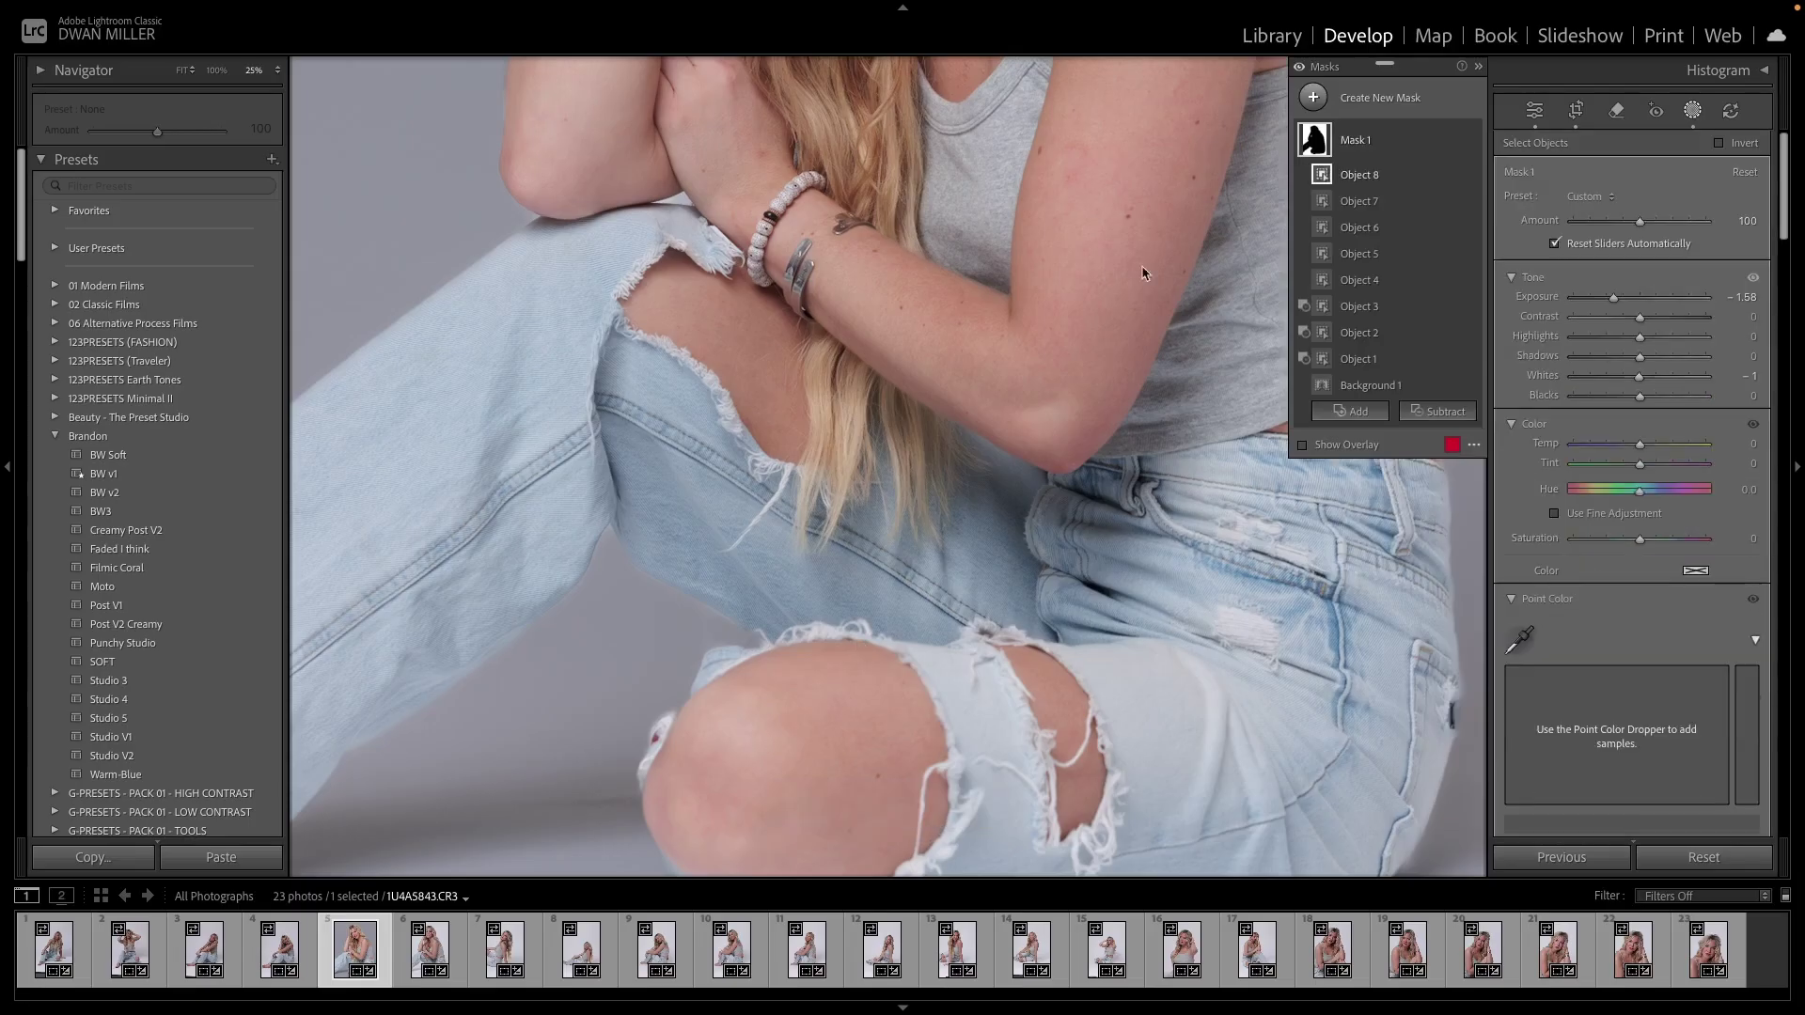
Zoom and pan to the arms and hair, then add the skin by the hair to Mask 1
click(1453, 420)
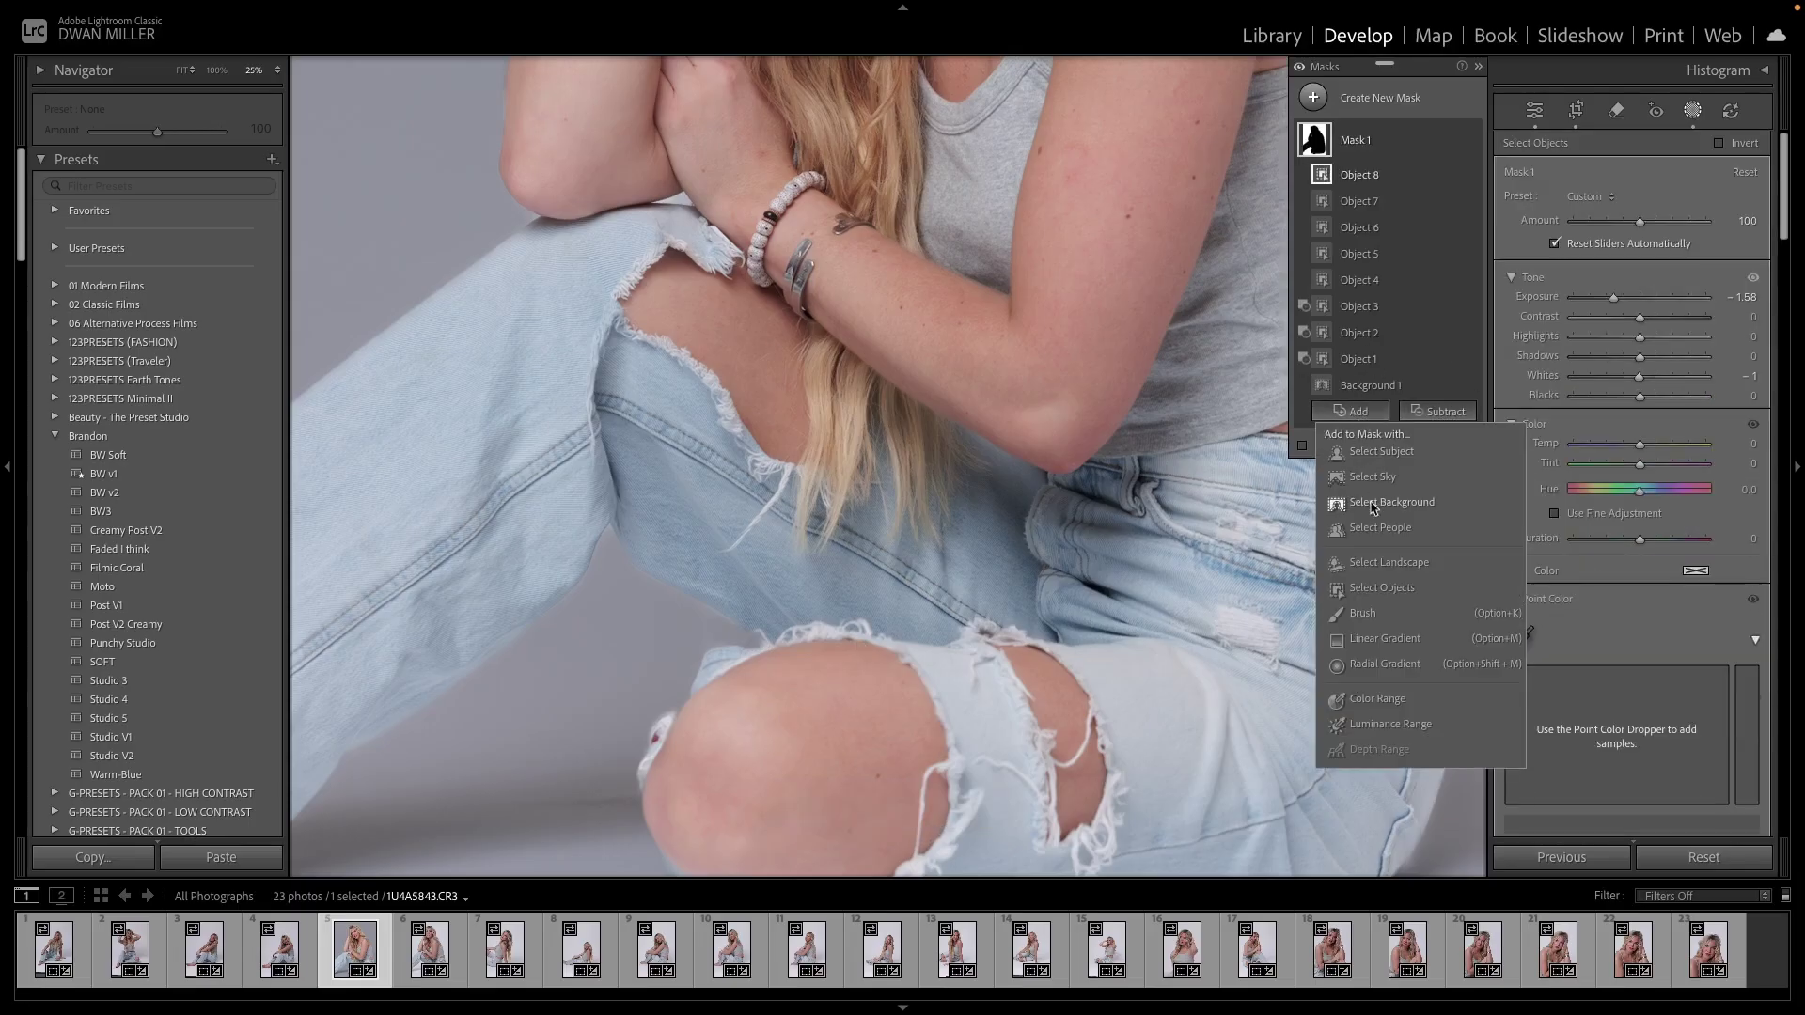
click(1363, 592)
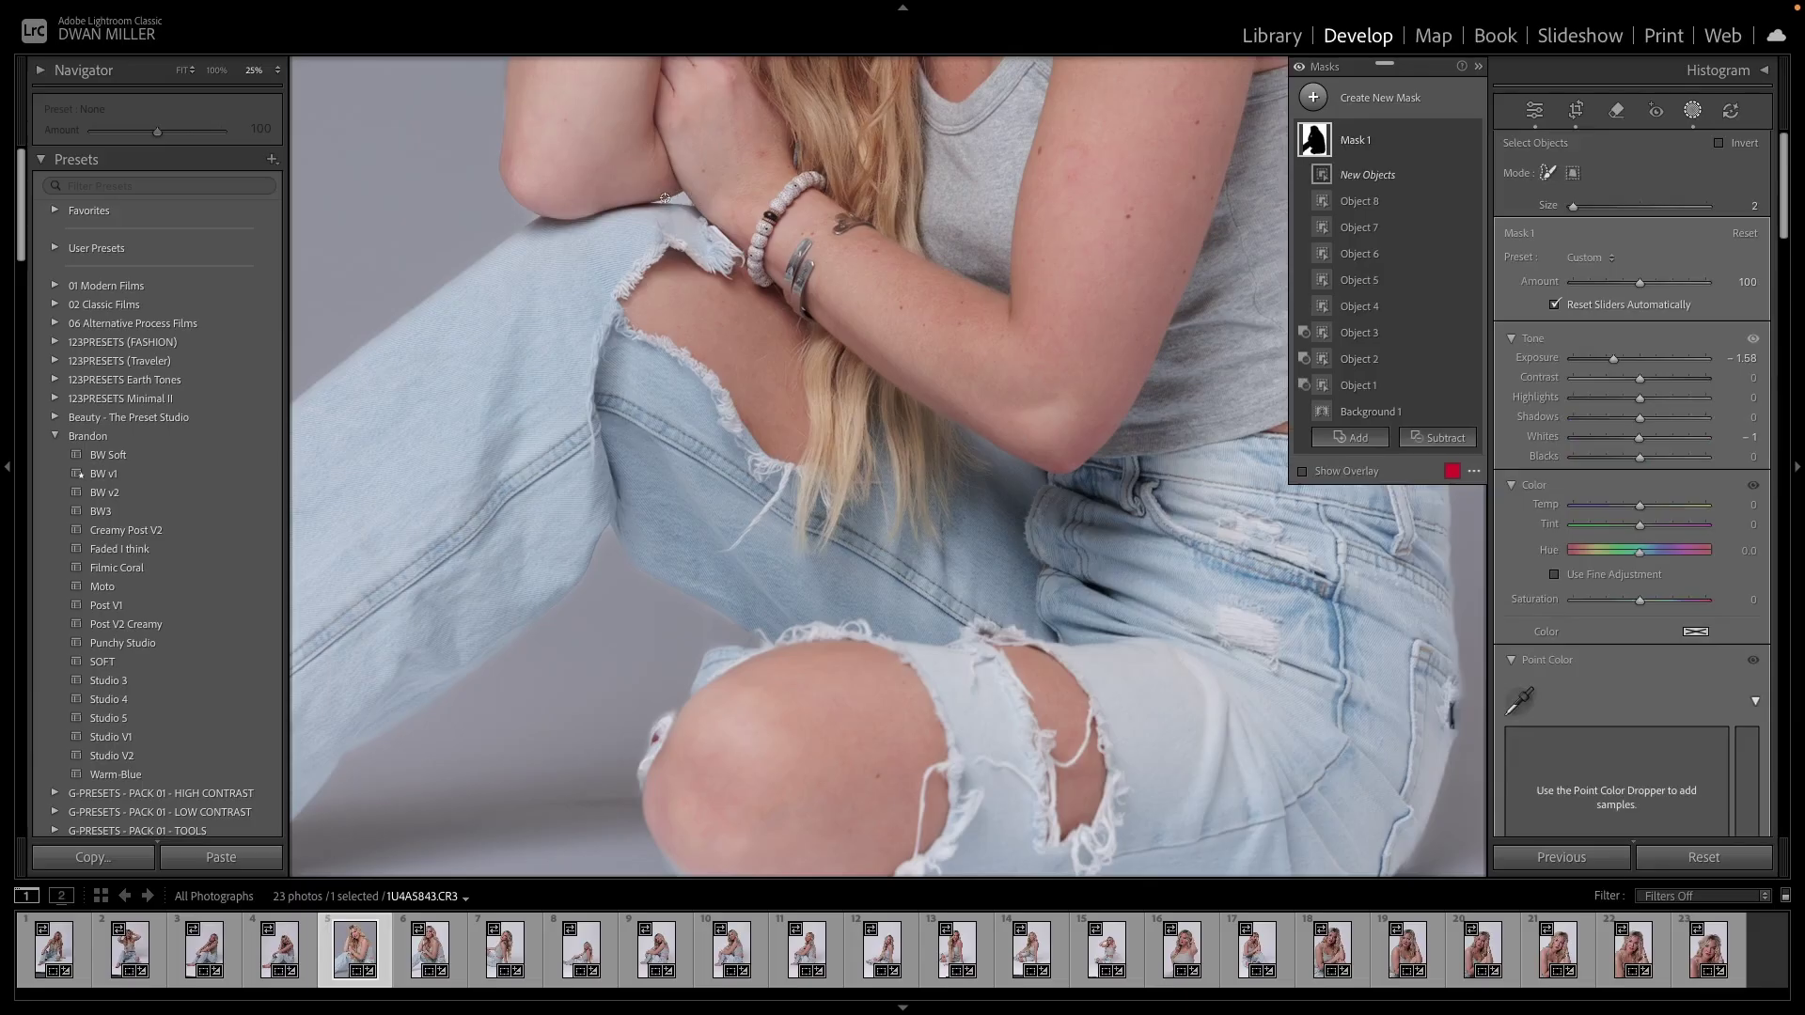
key(ctrl+equal)
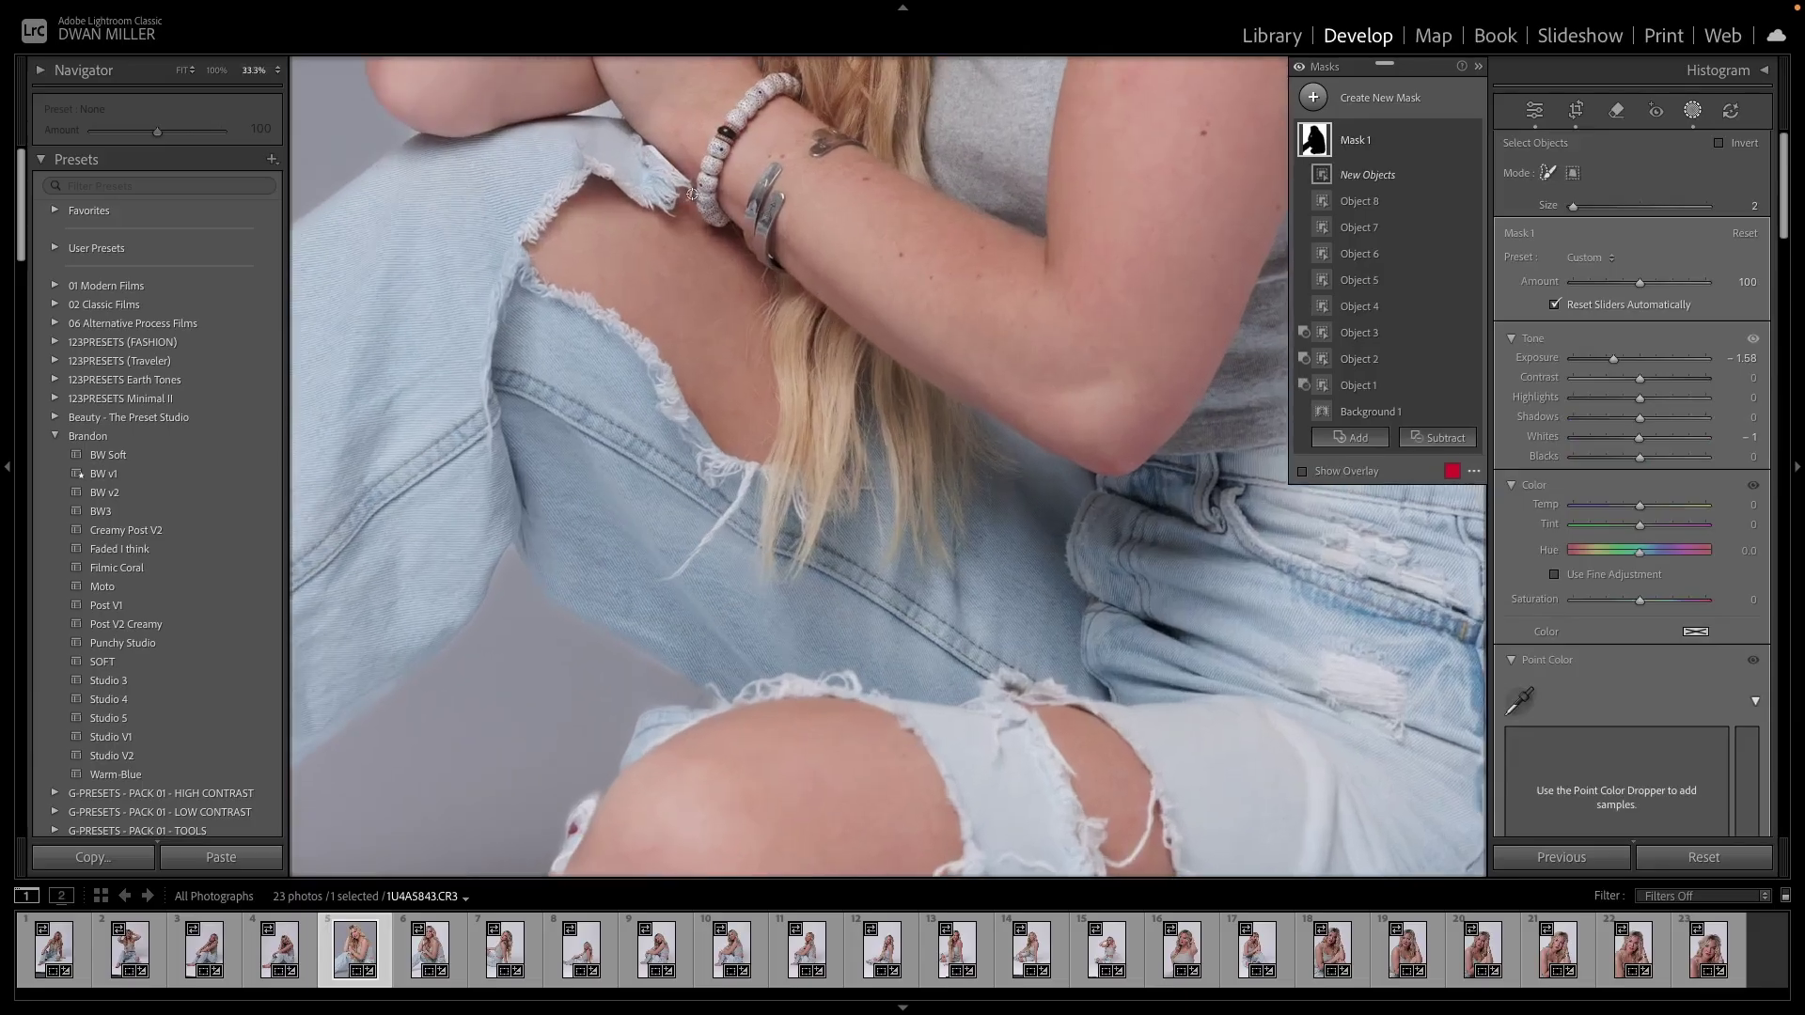
key(space)
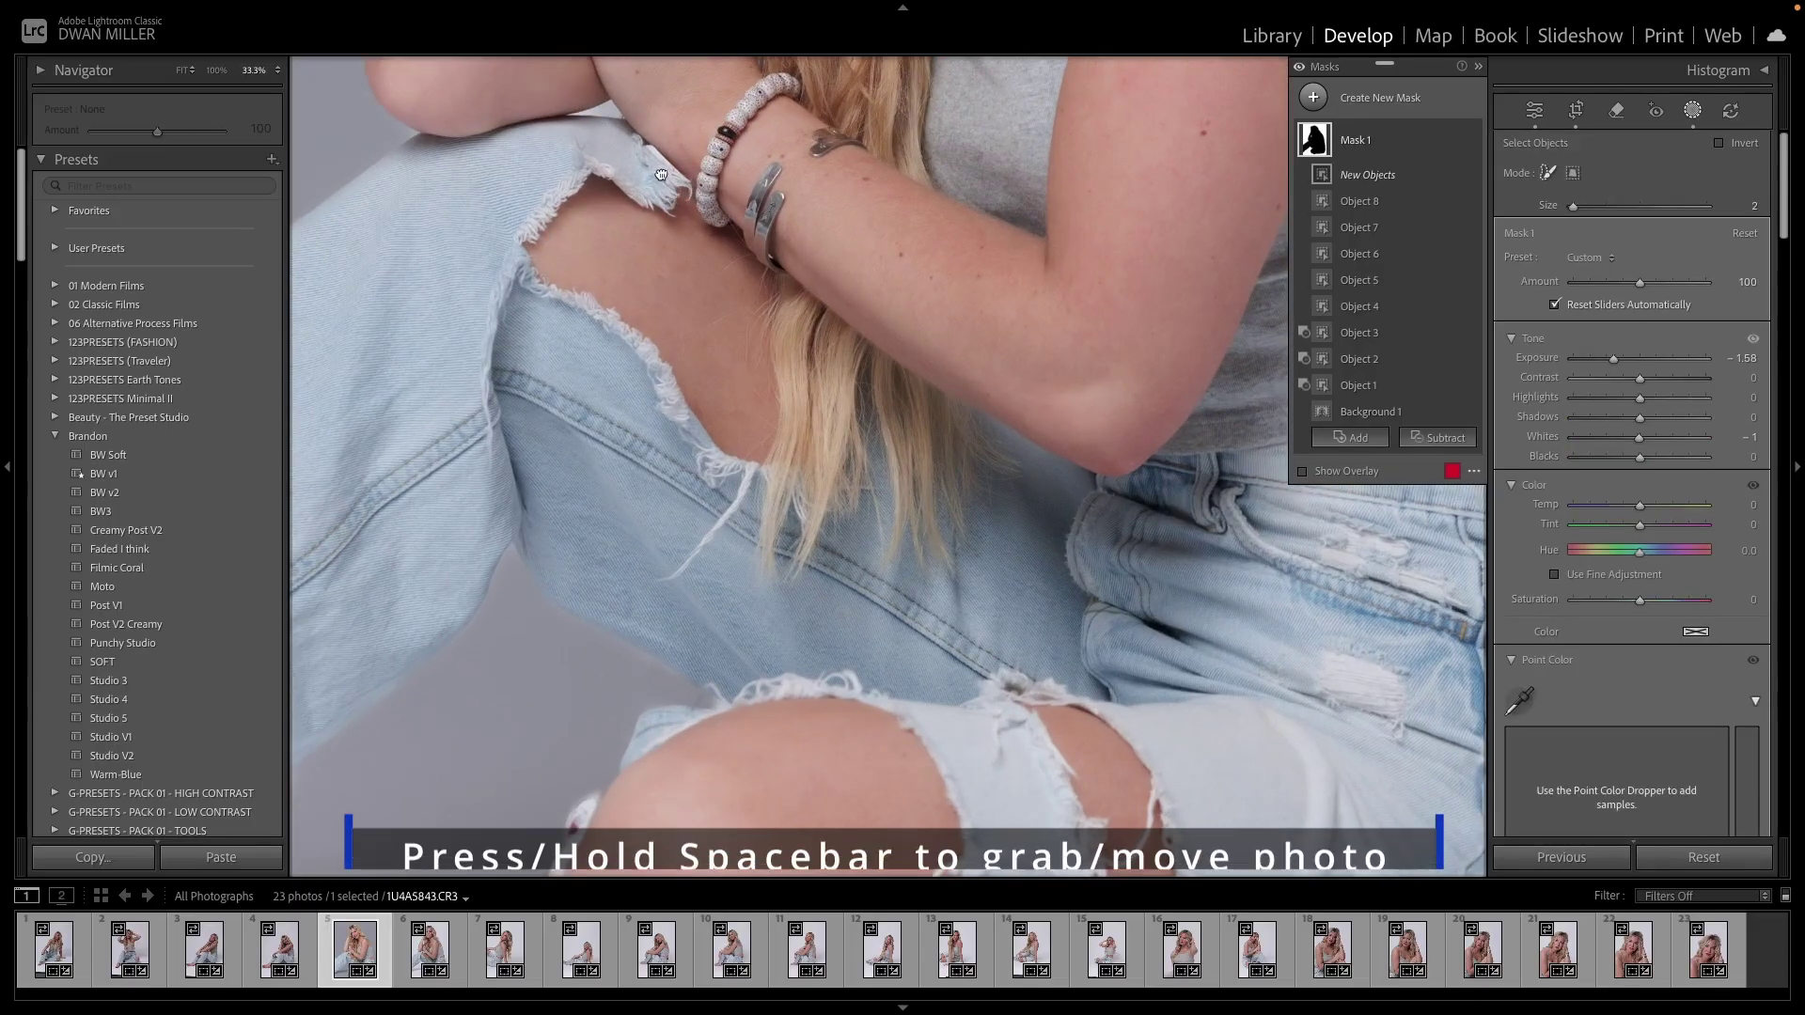
drag(660, 175, 790, 612)
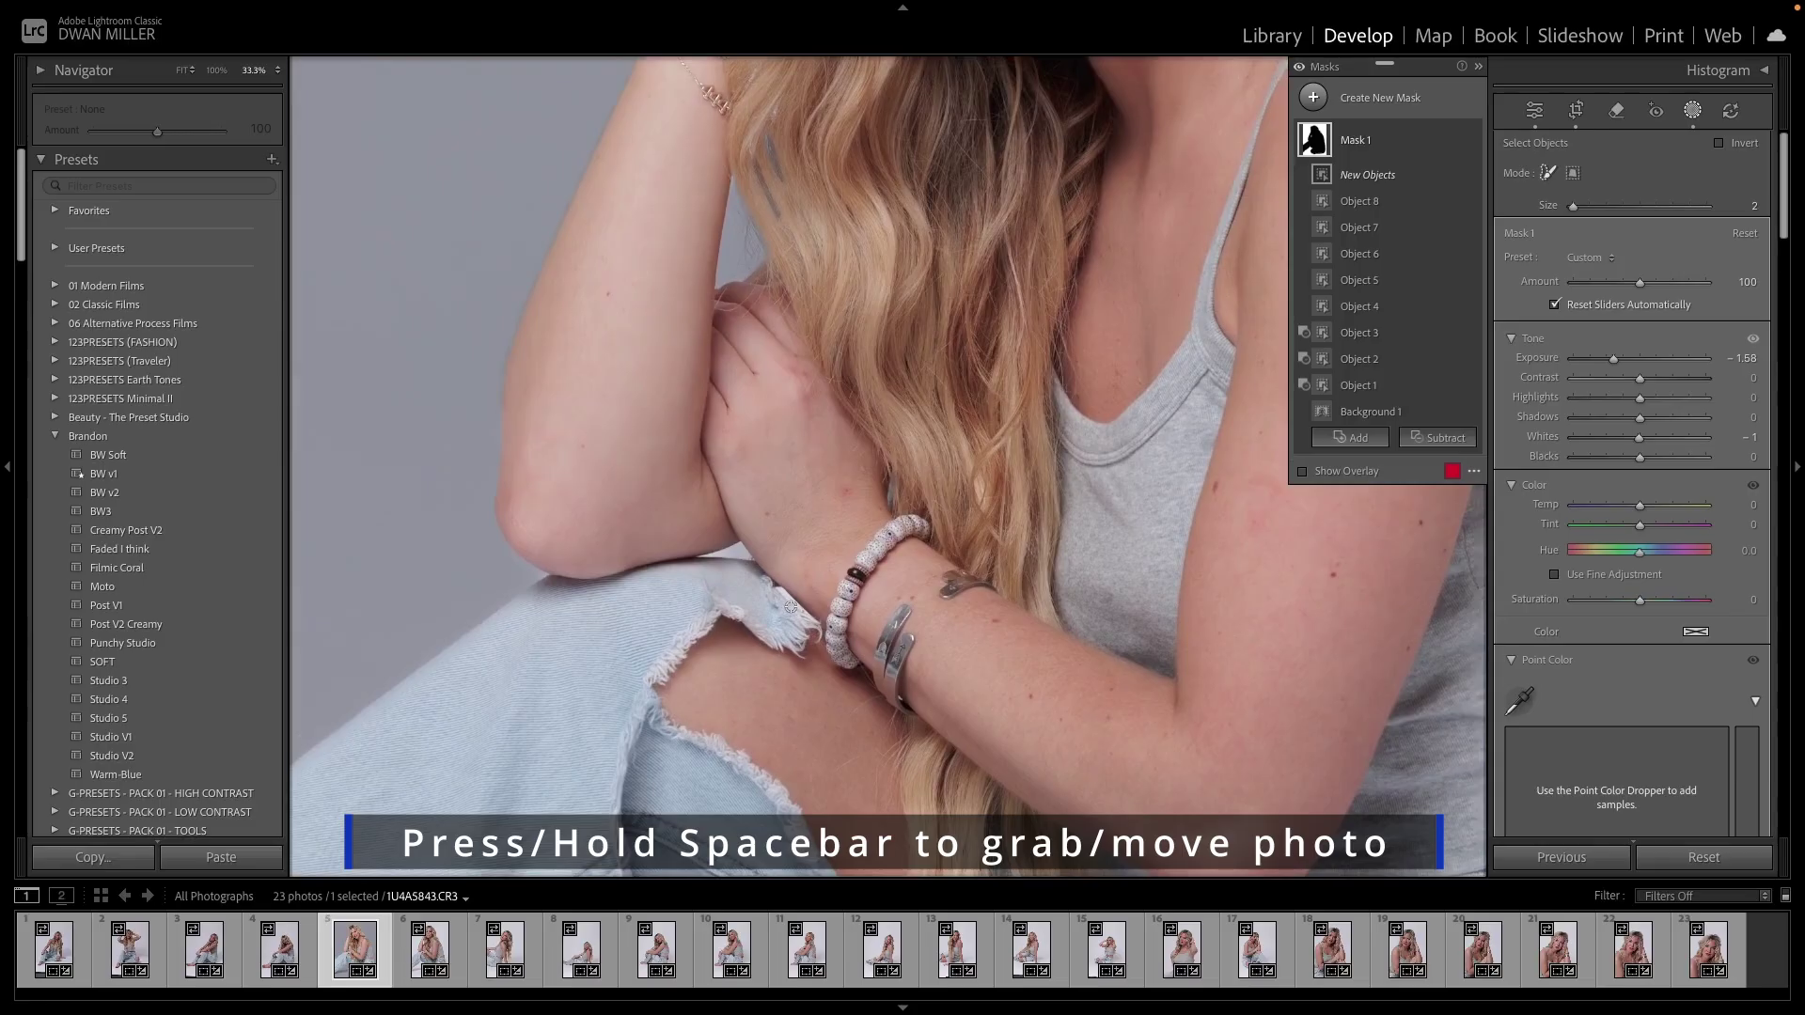
key(ctrl+equal)
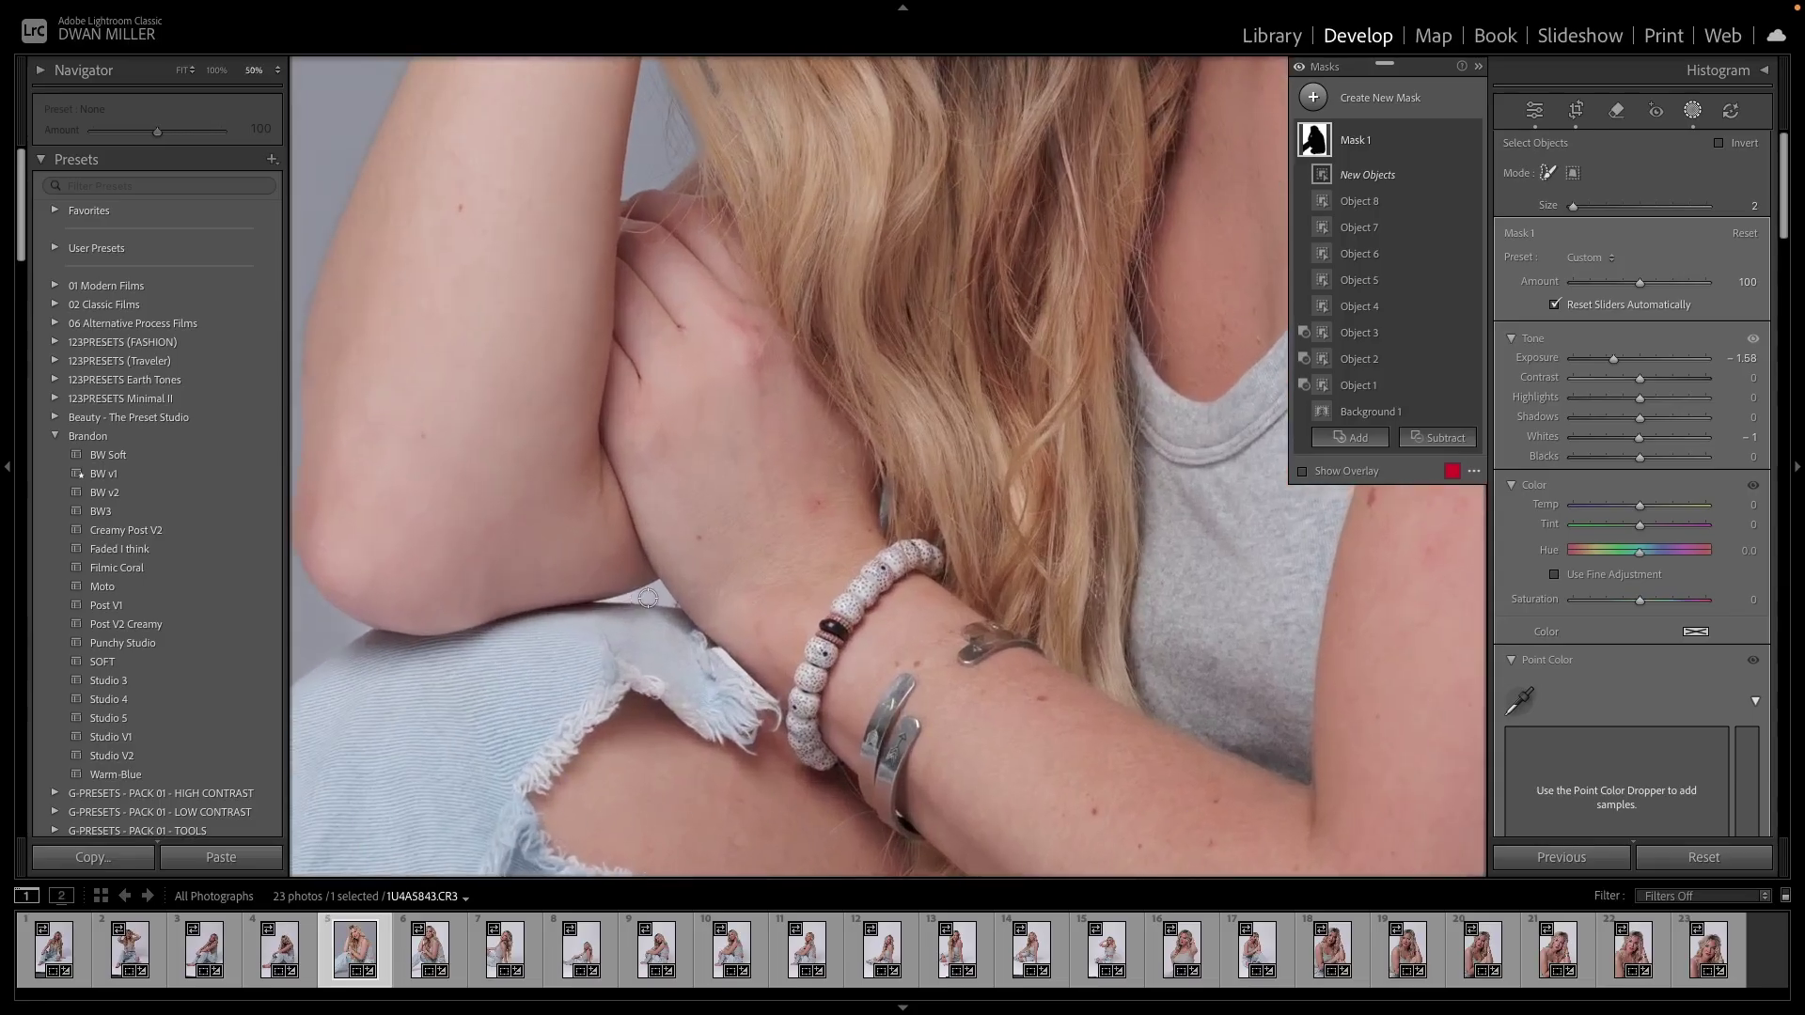
drag(651, 593, 622, 598)
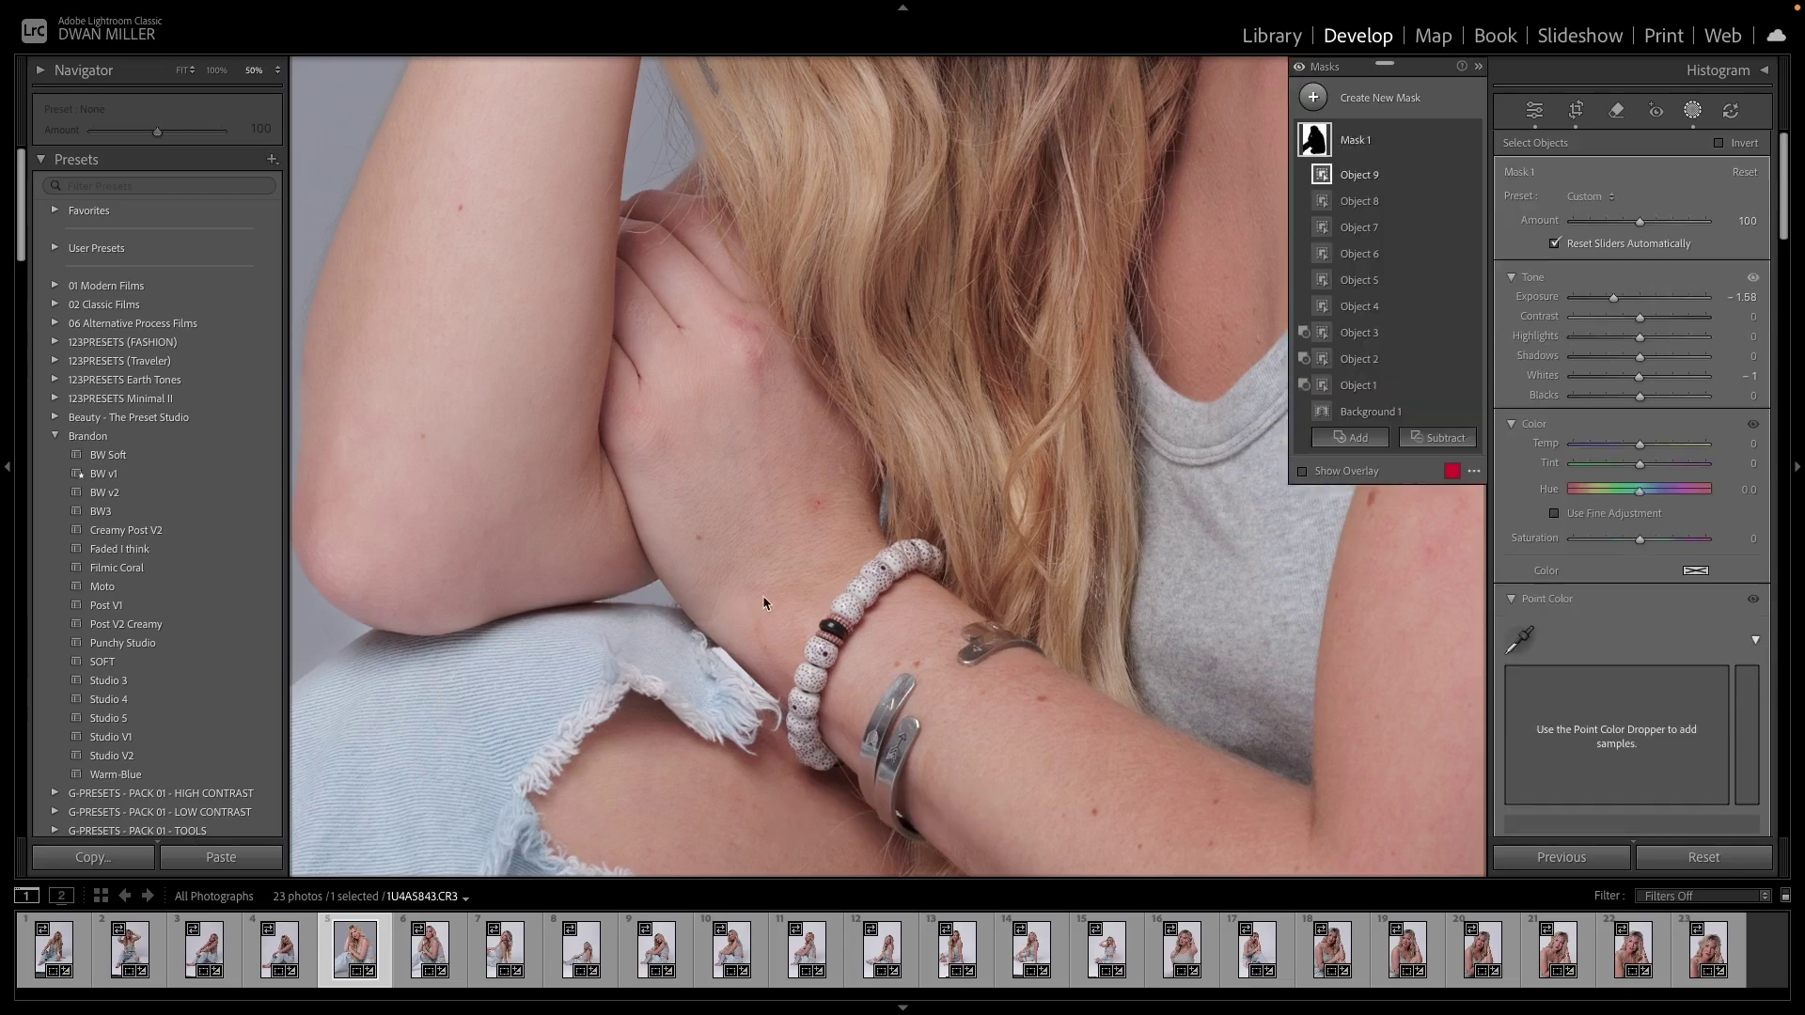
Fit the whole portrait in view, reselect Mask 1 and toggle its effect to check it
click(1536, 113)
click(1081, 376)
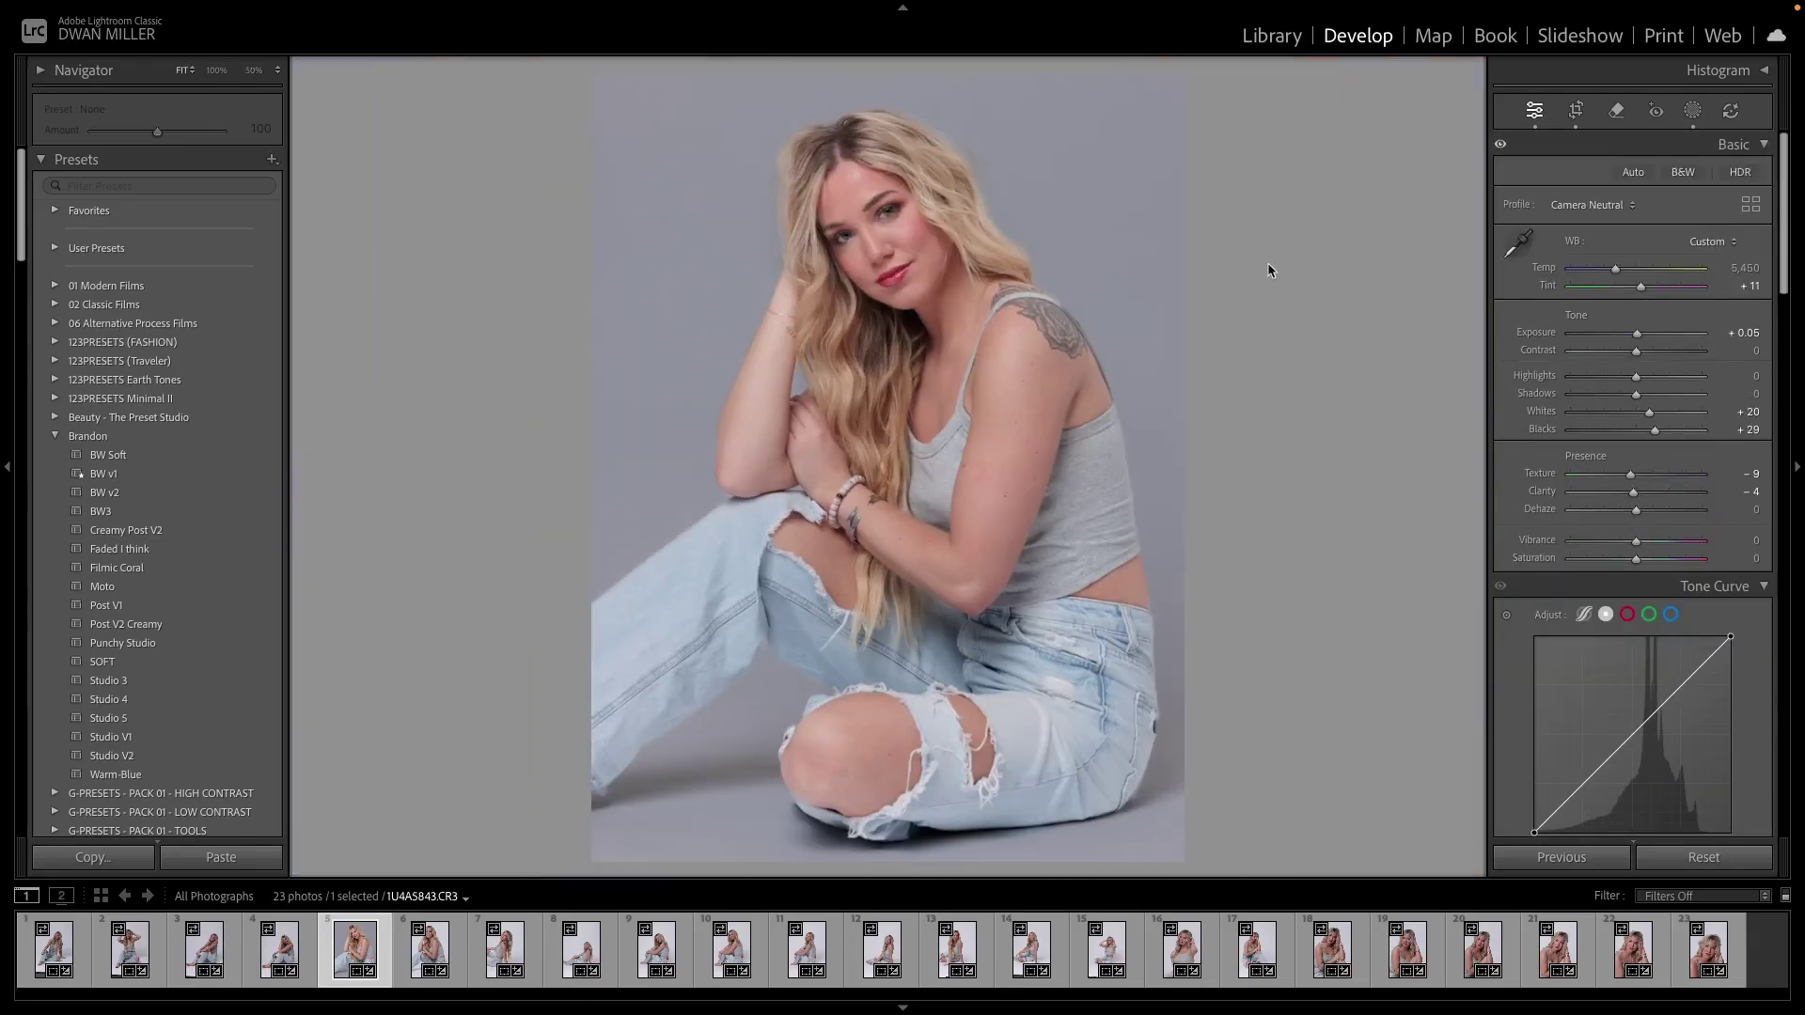
click(1689, 114)
click(1428, 156)
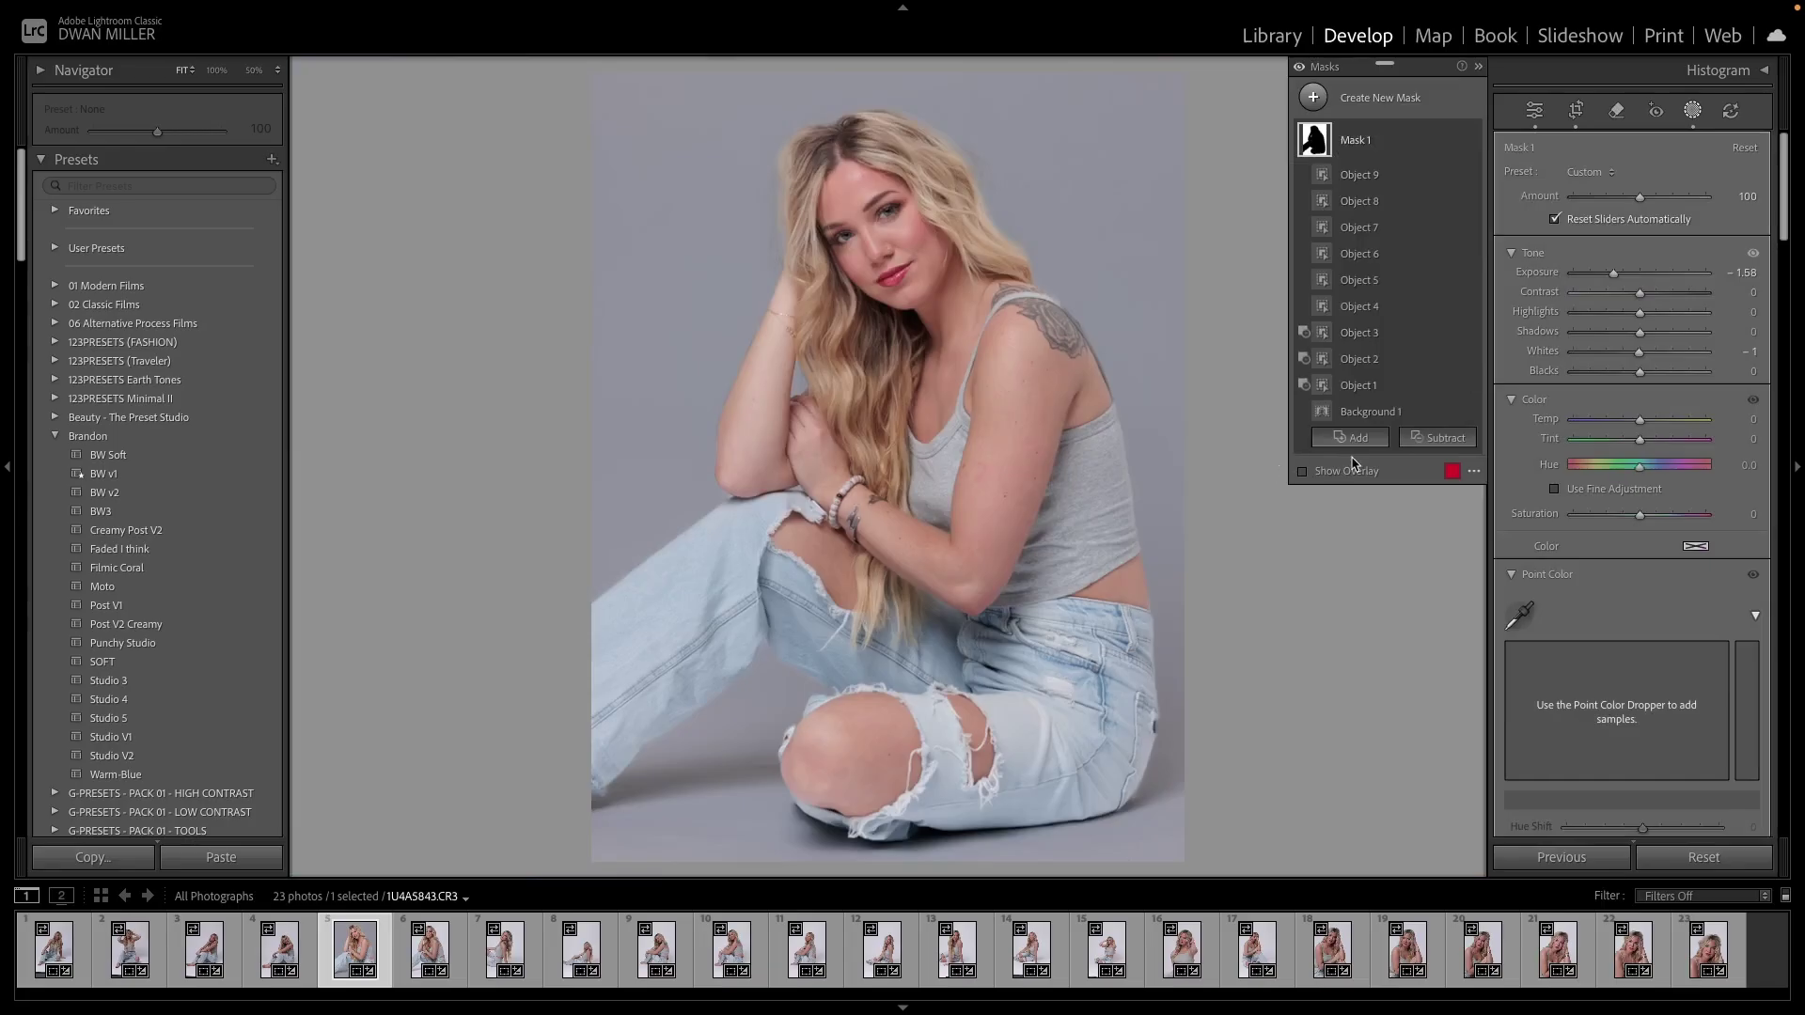
click(1472, 141)
click(1472, 141)
Preview Temp and Hue shifts on the backdrop, undoing each to keep it neutral gray
drag(1640, 425, 1708, 427)
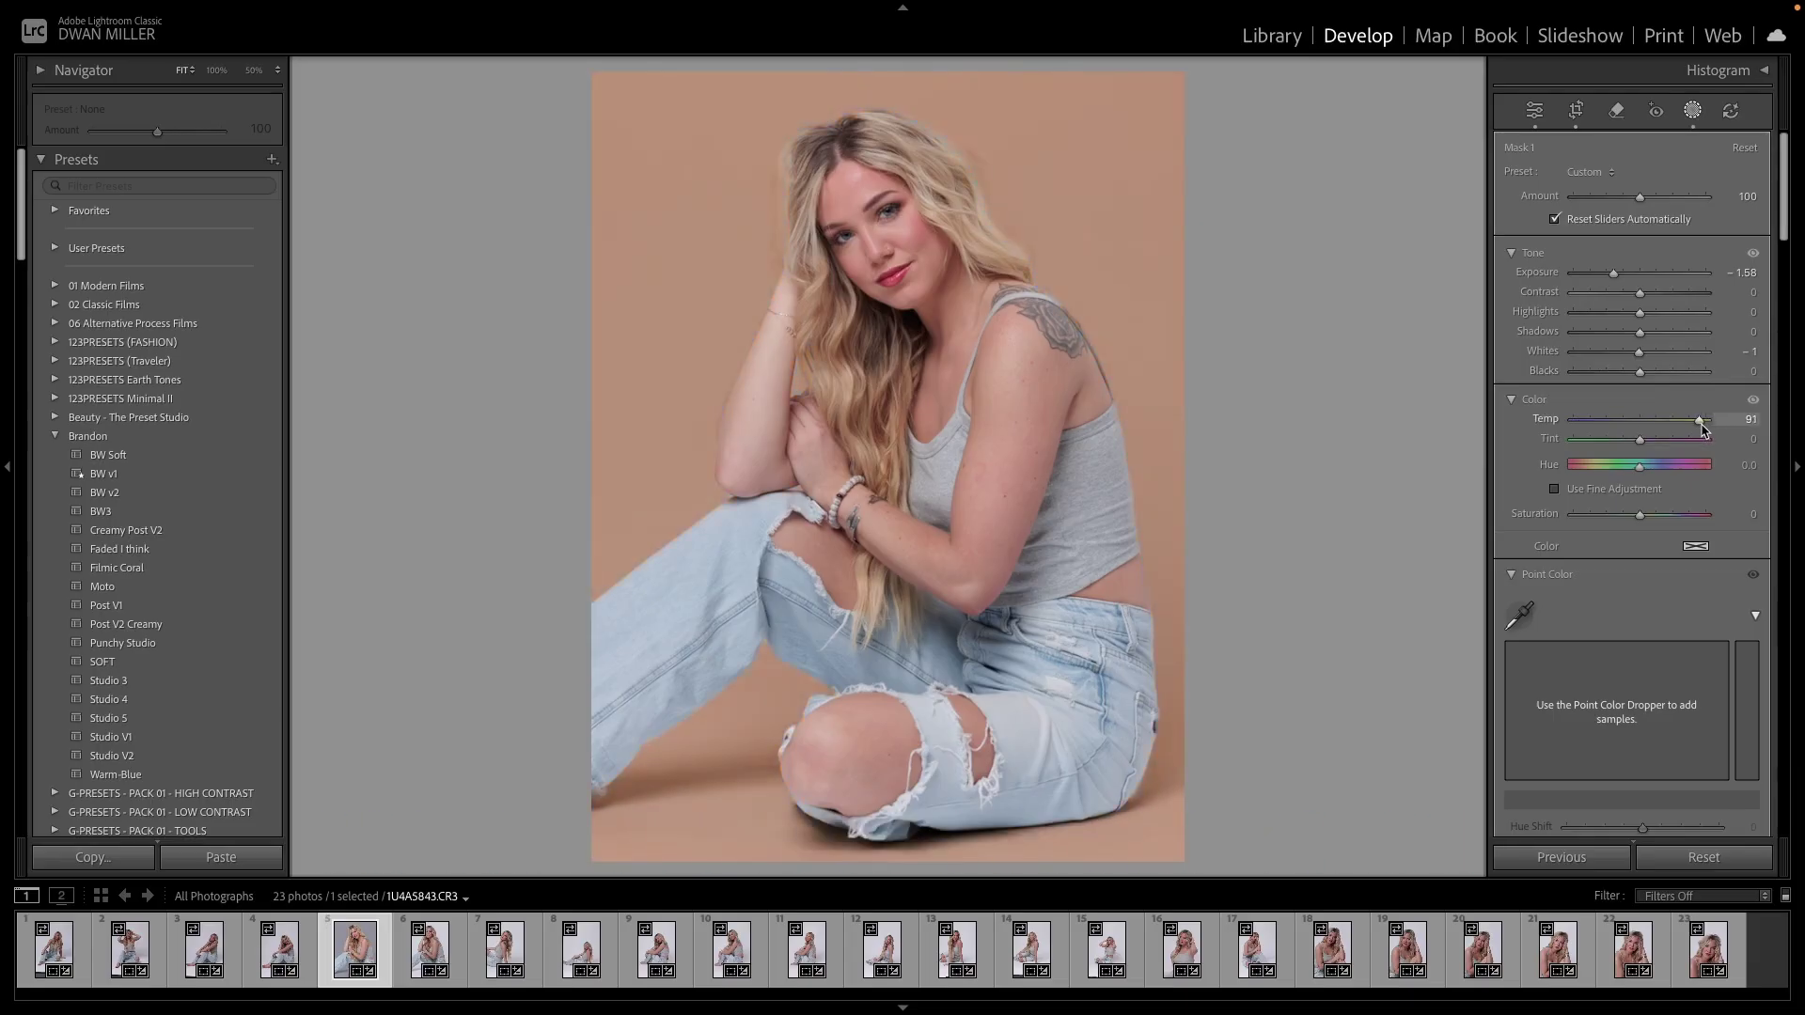
drag(1708, 427, 1671, 449)
key(ctrl+z)
key(ctrl+z)
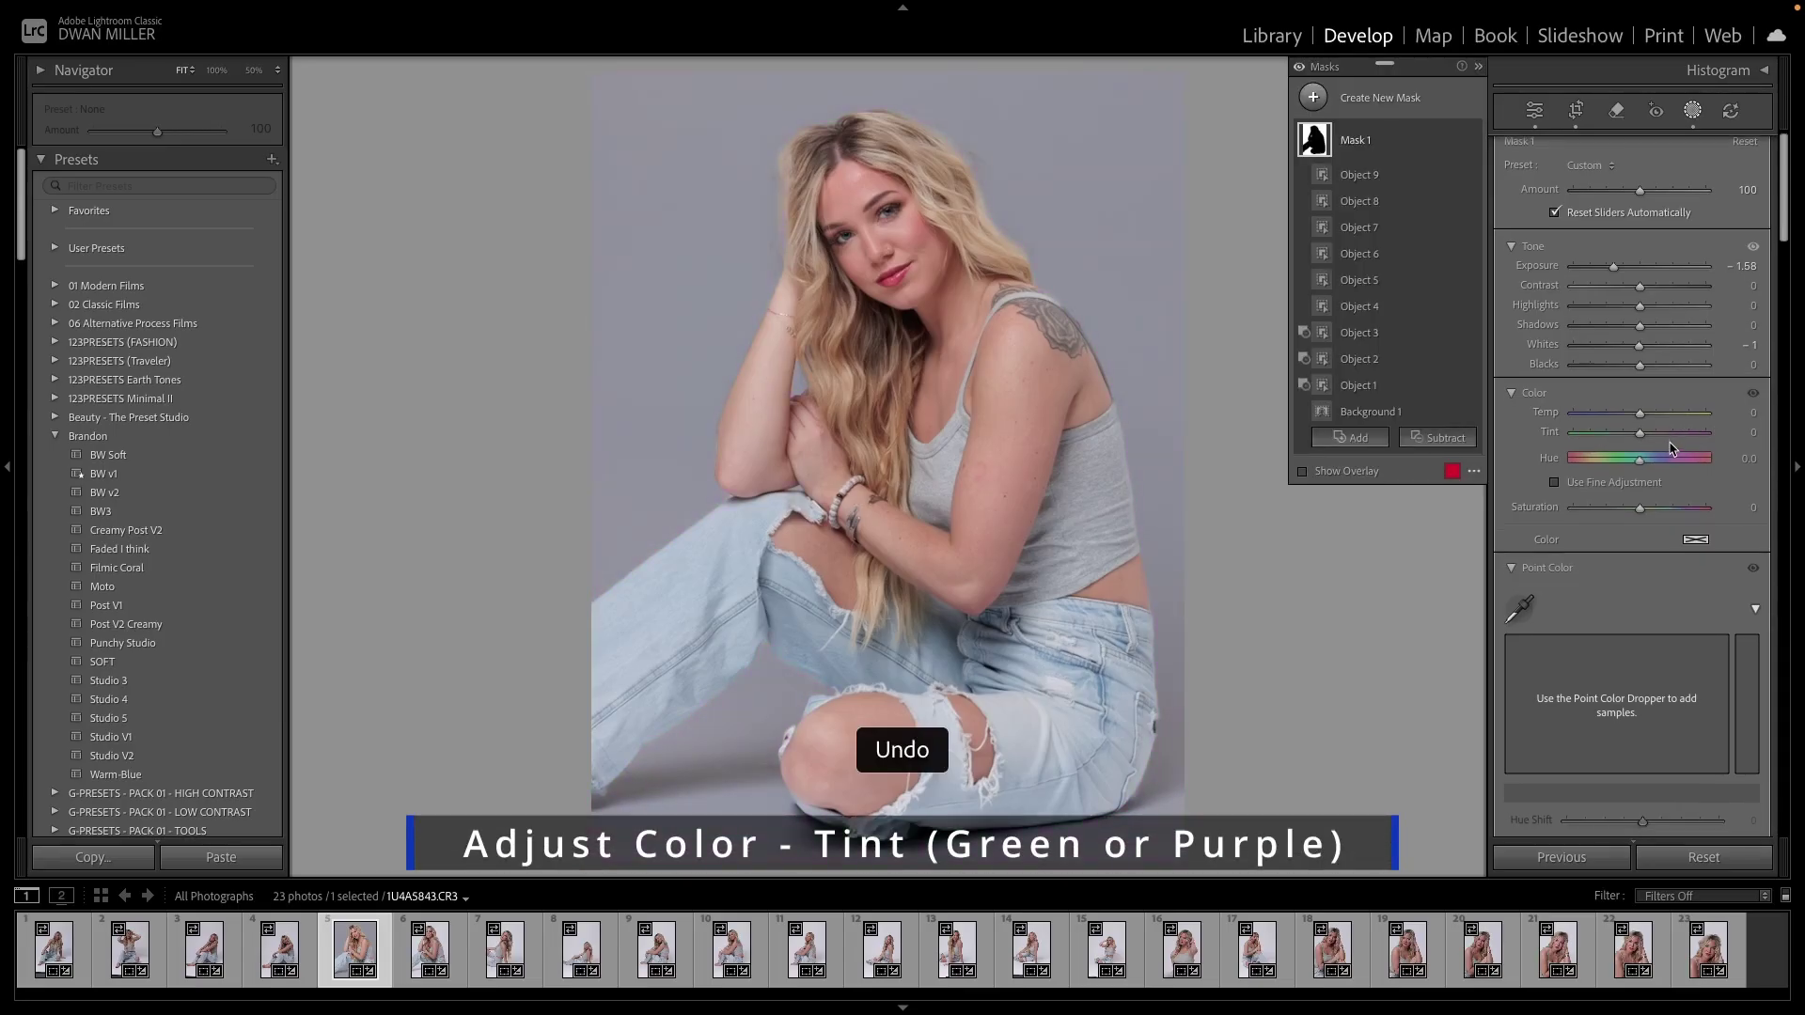
scroll(1660, 463, up, 1)
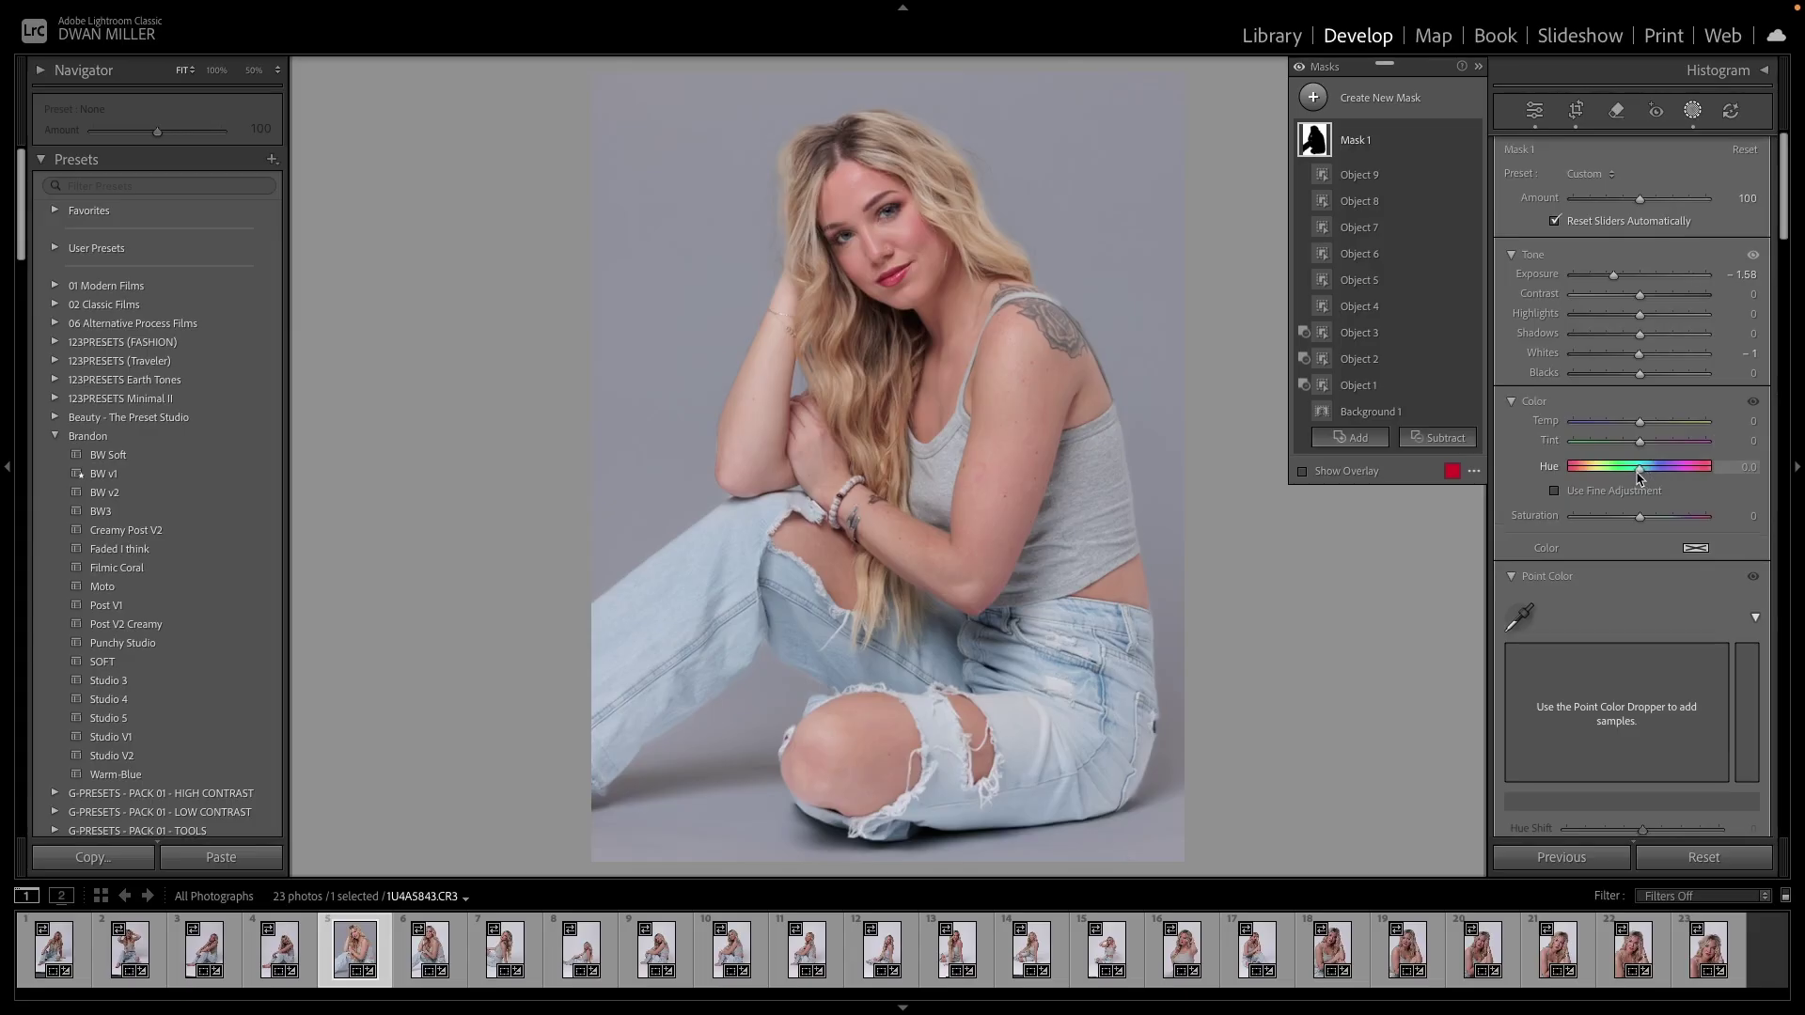
drag(1638, 478, 1680, 535)
key(ctrl+z)
key(ctrl+z)
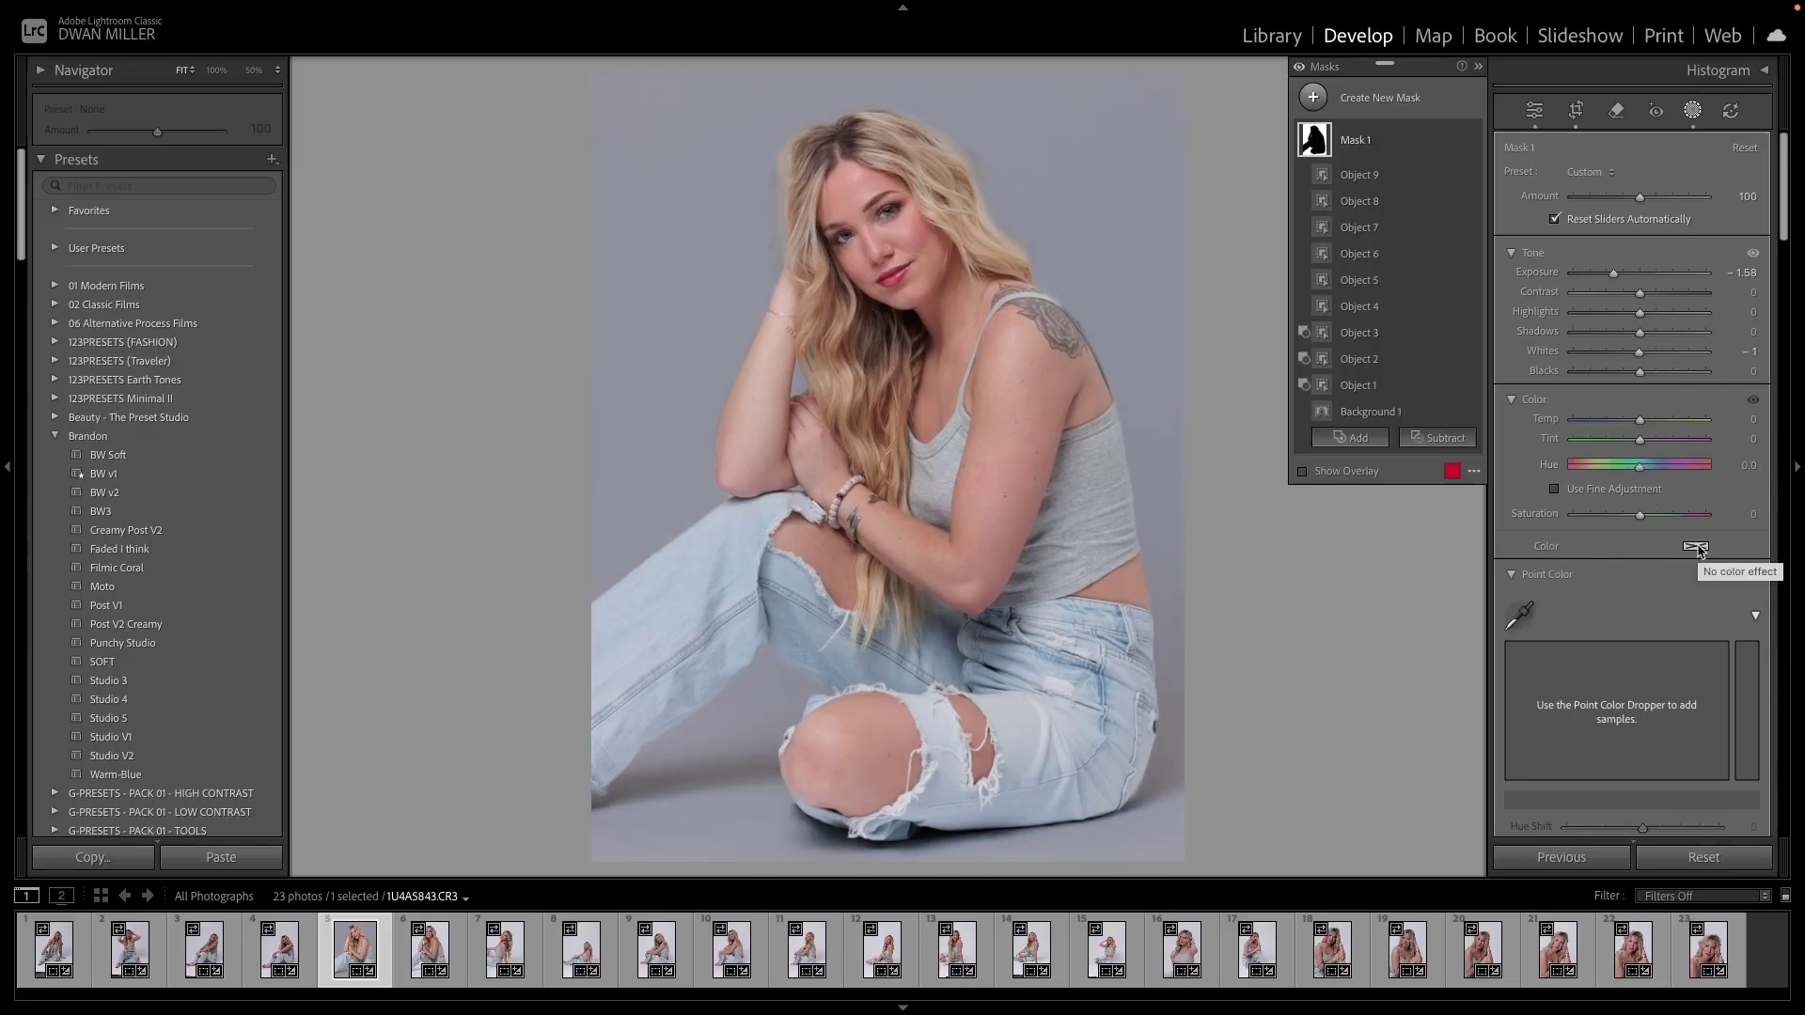
Try several tints in Mask 1's color picker, settling on warm beige (hue 53, saturation 65)
click(1697, 547)
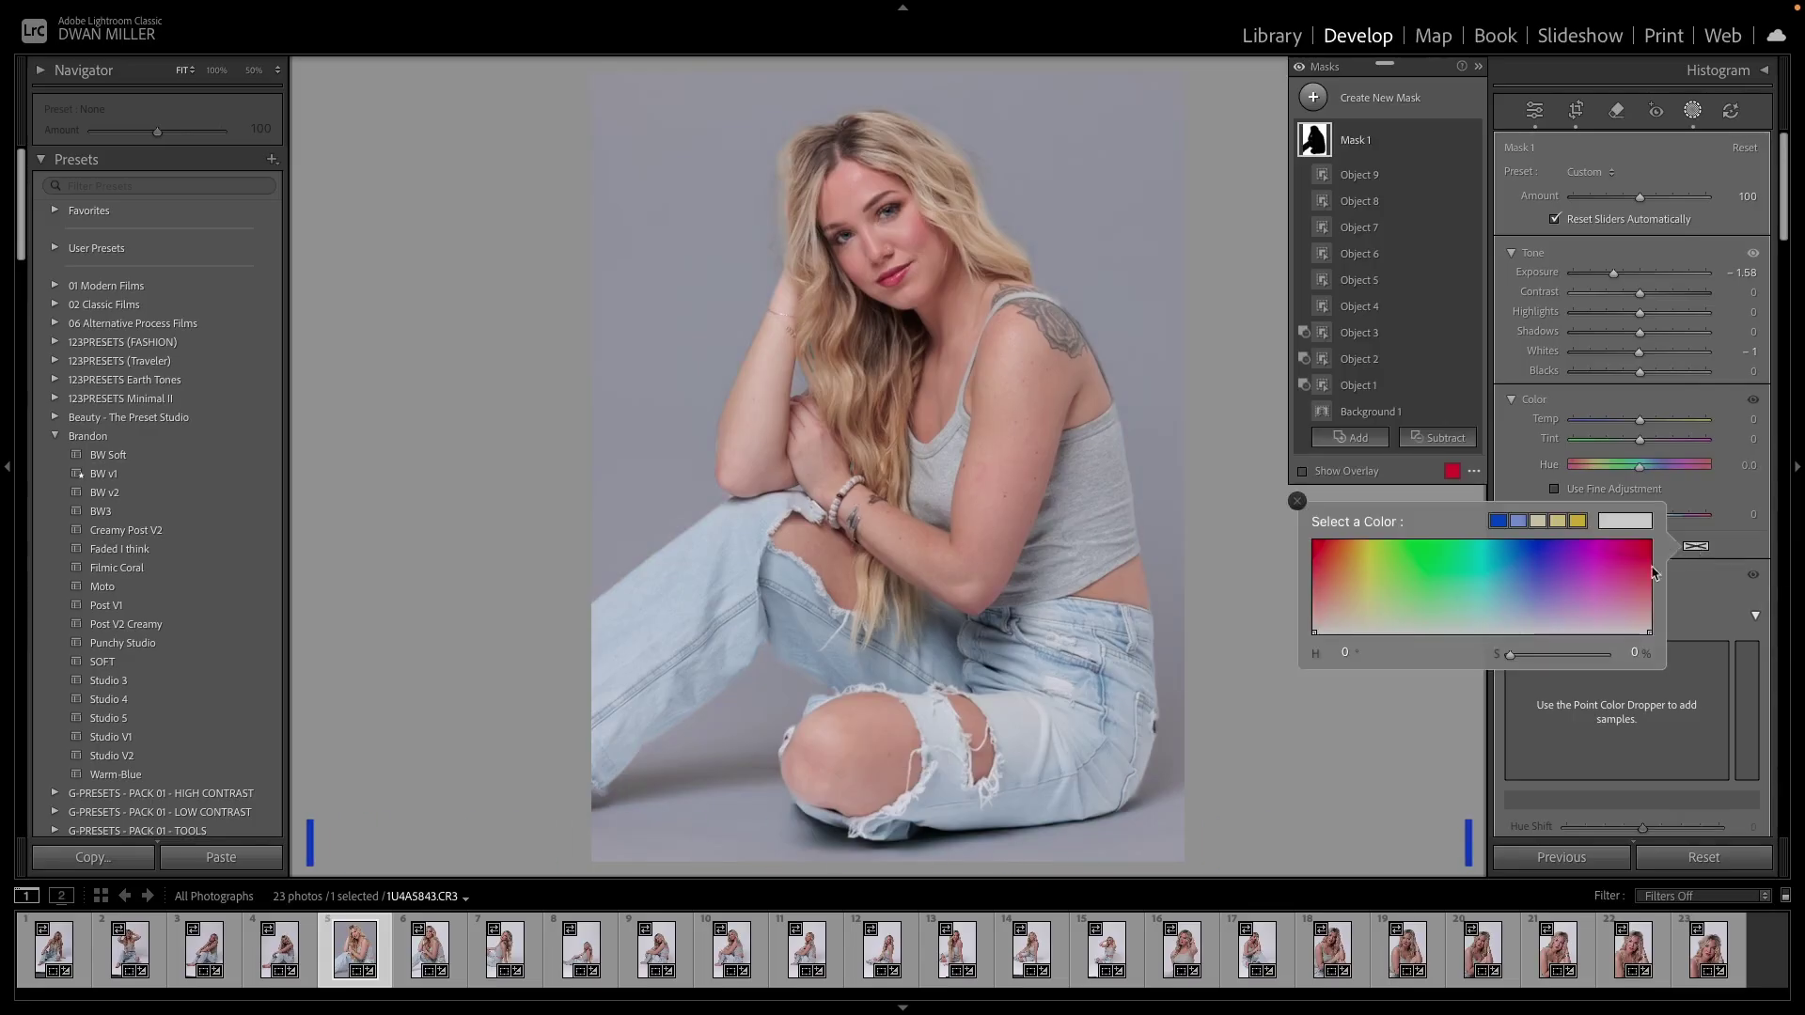
click(1341, 554)
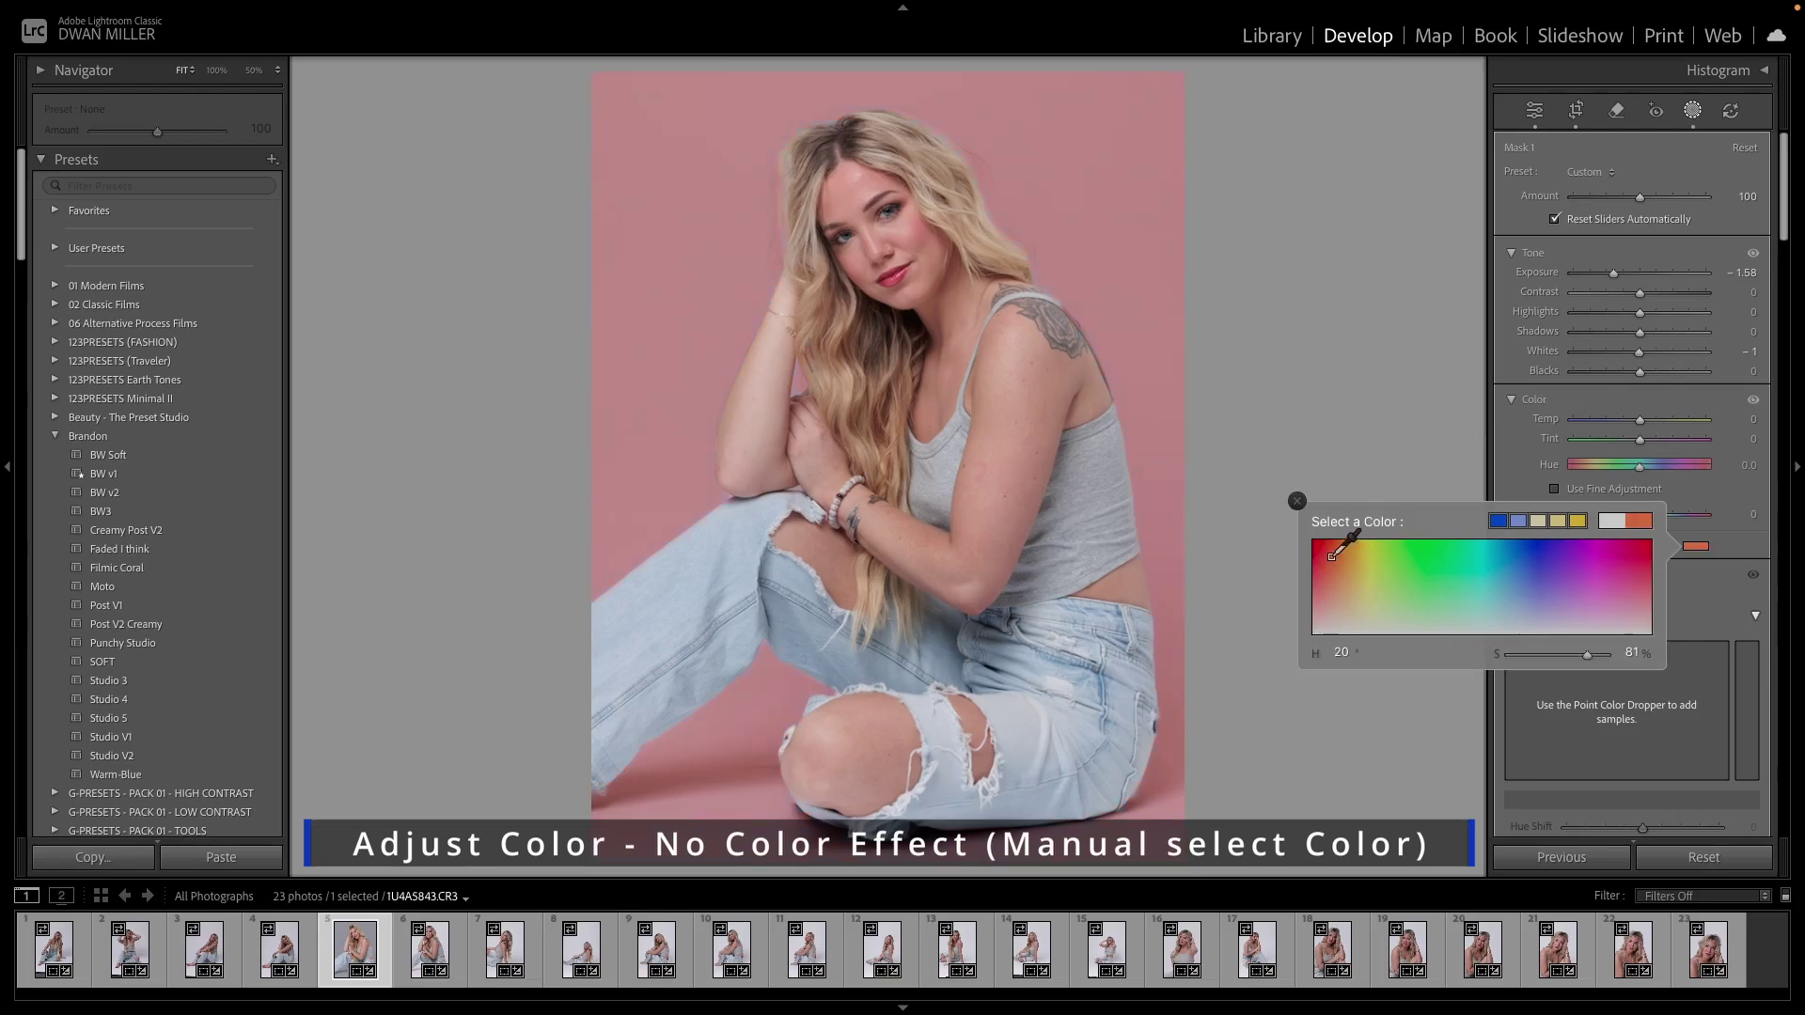
click(1592, 564)
click(1478, 564)
click(1404, 572)
click(1346, 564)
click(1446, 577)
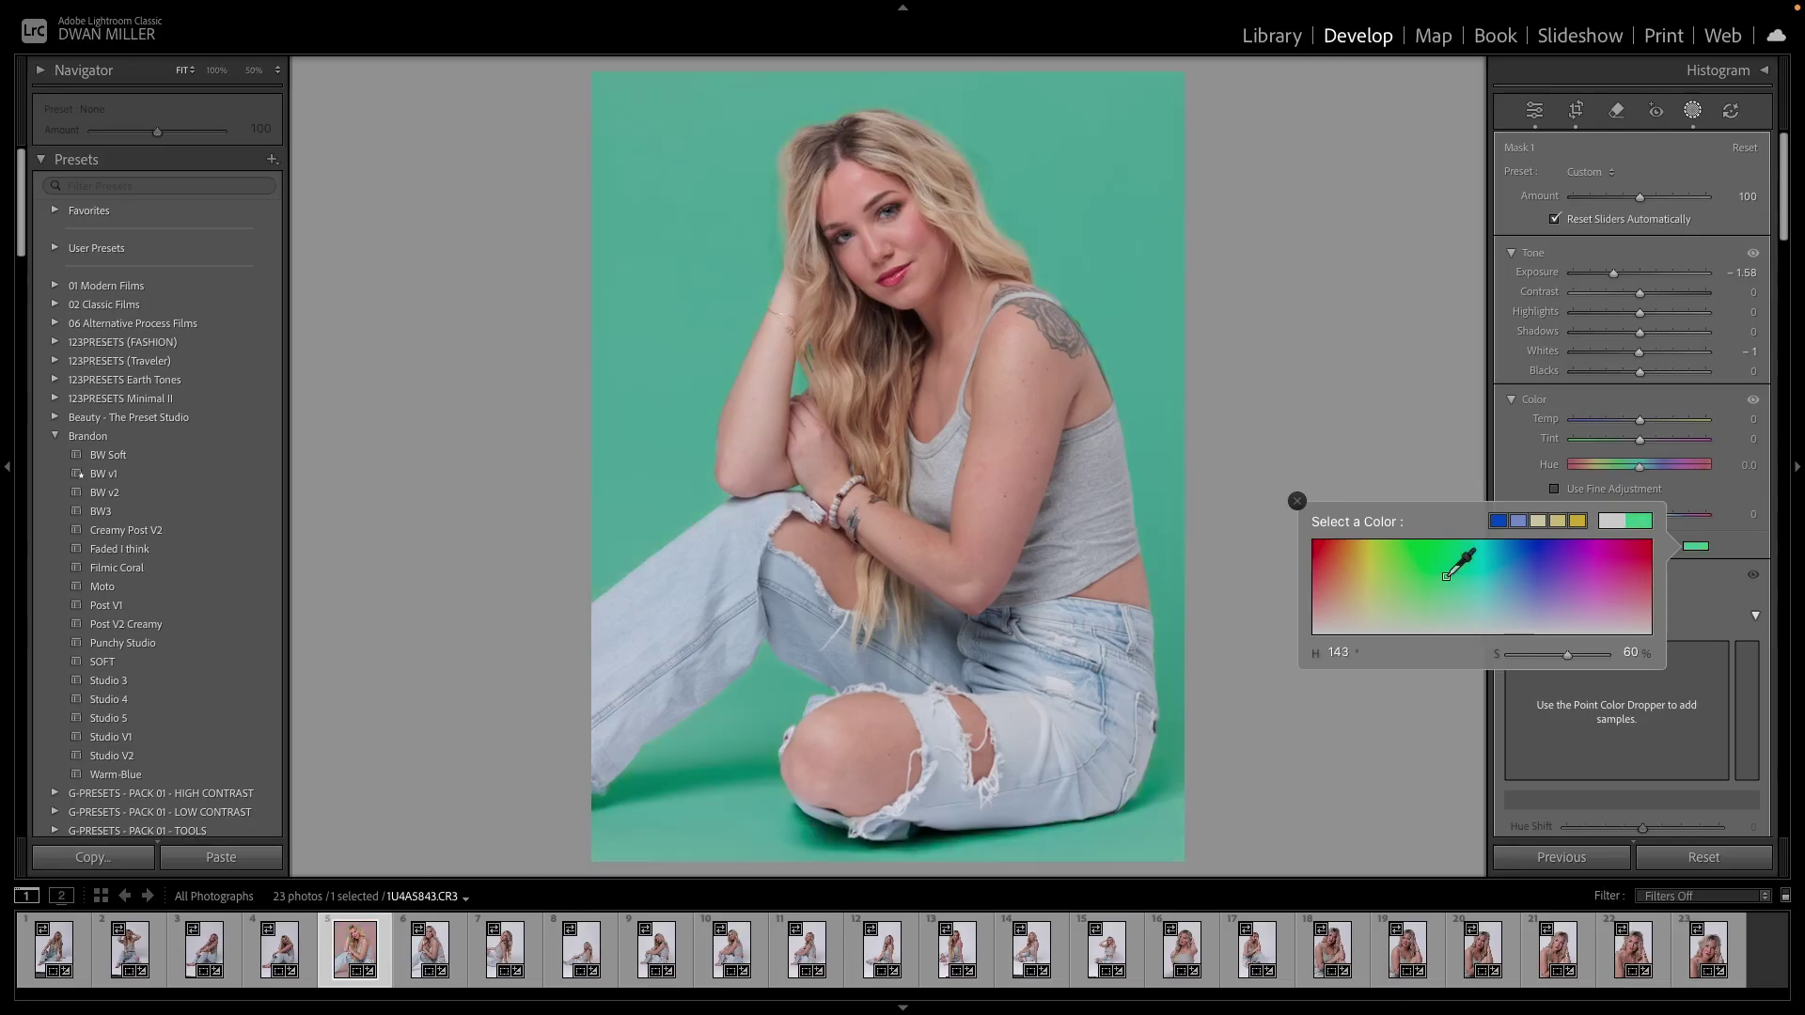
click(1526, 580)
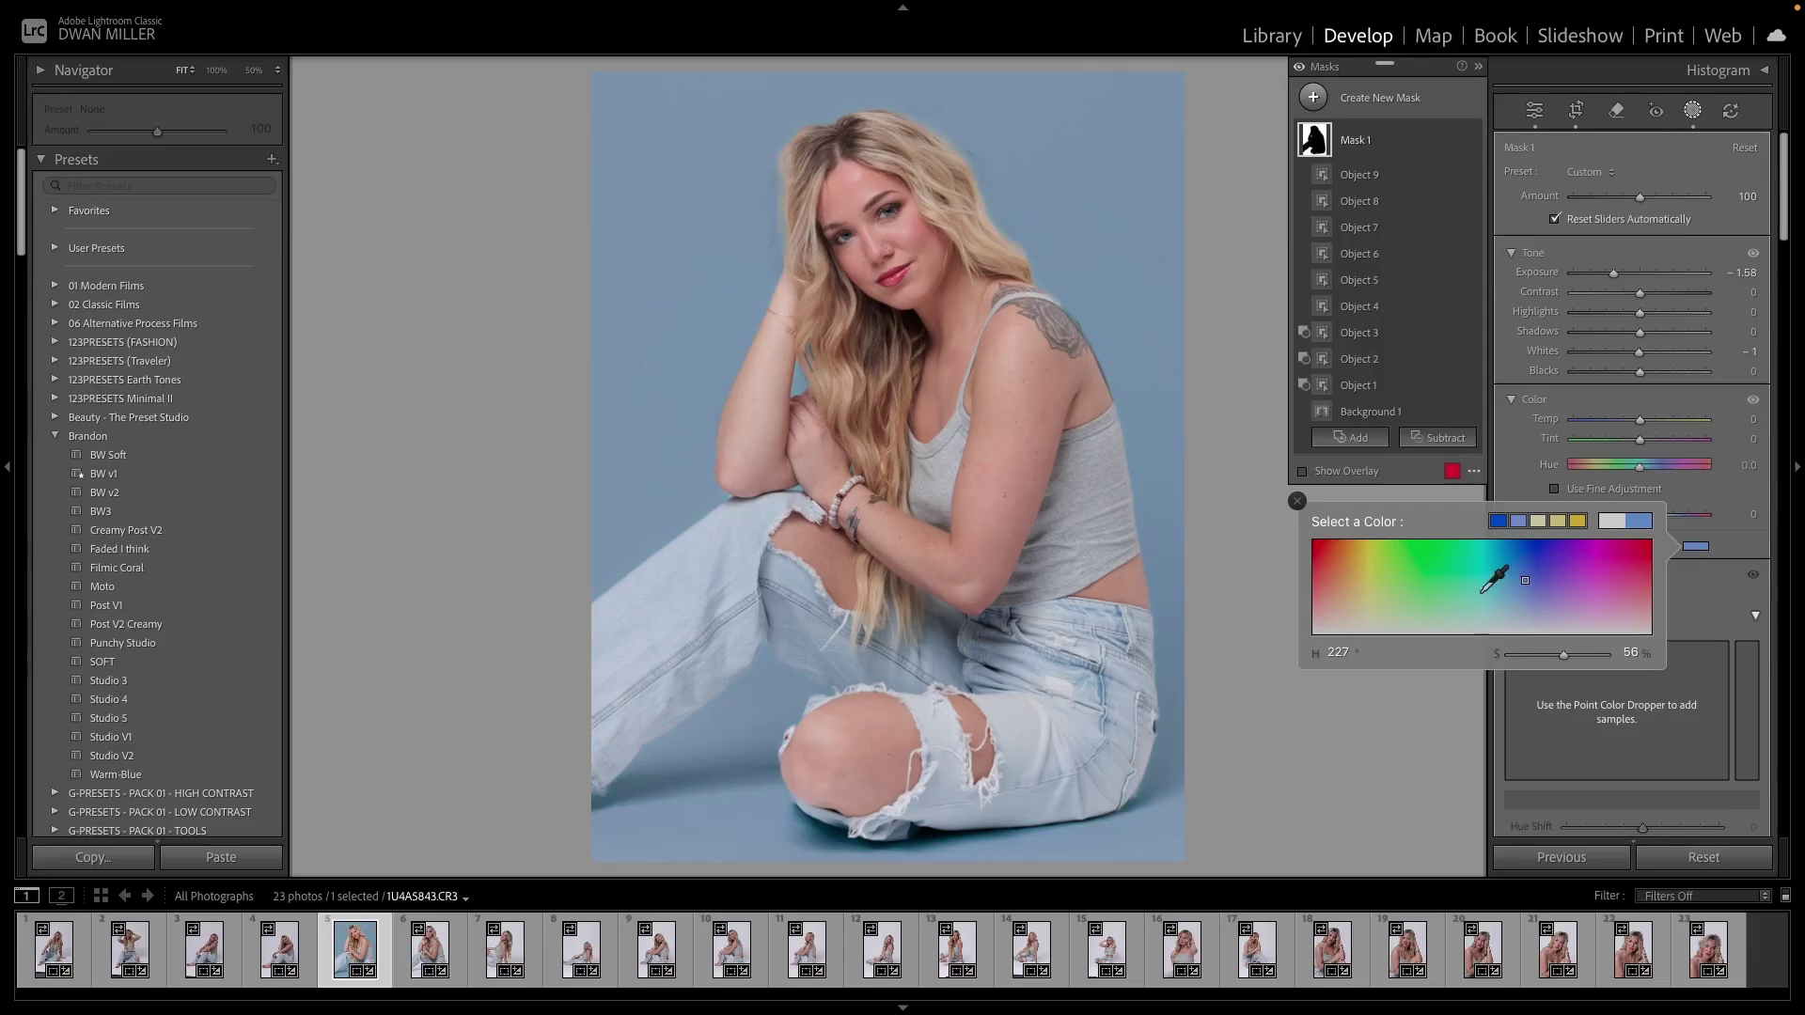
click(1373, 585)
drag(1373, 584, 1362, 582)
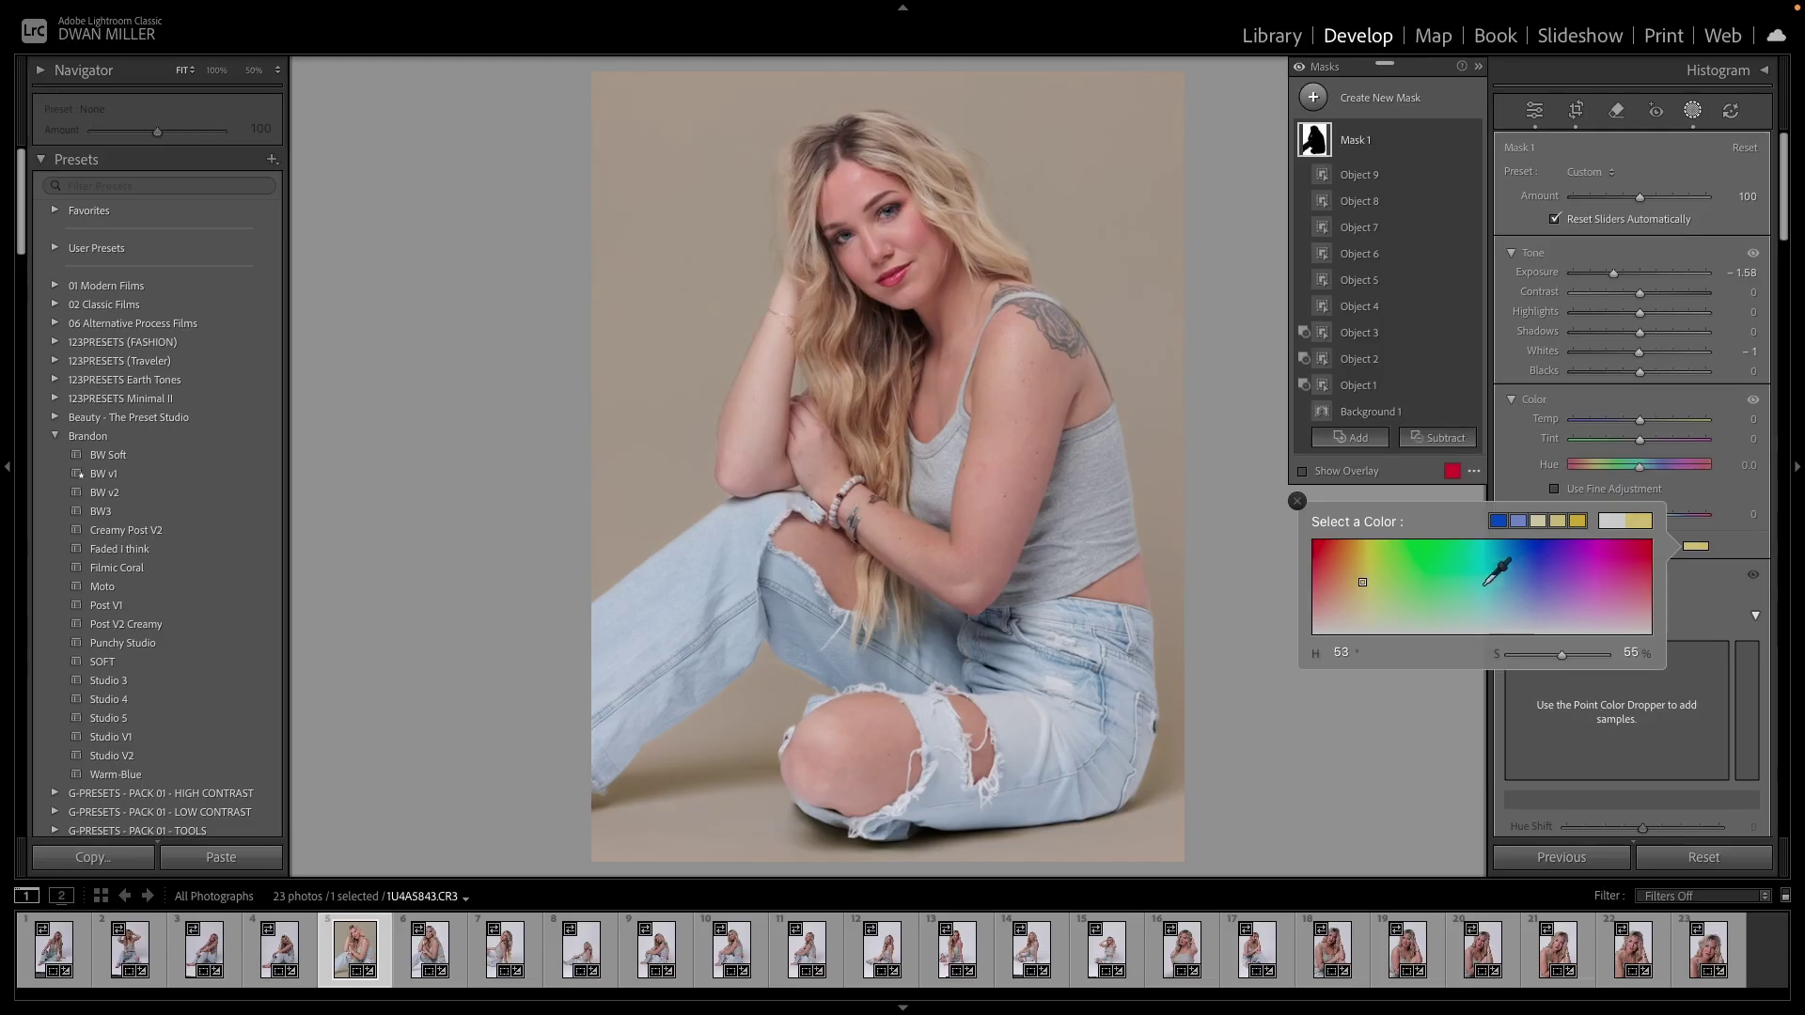
click(1296, 501)
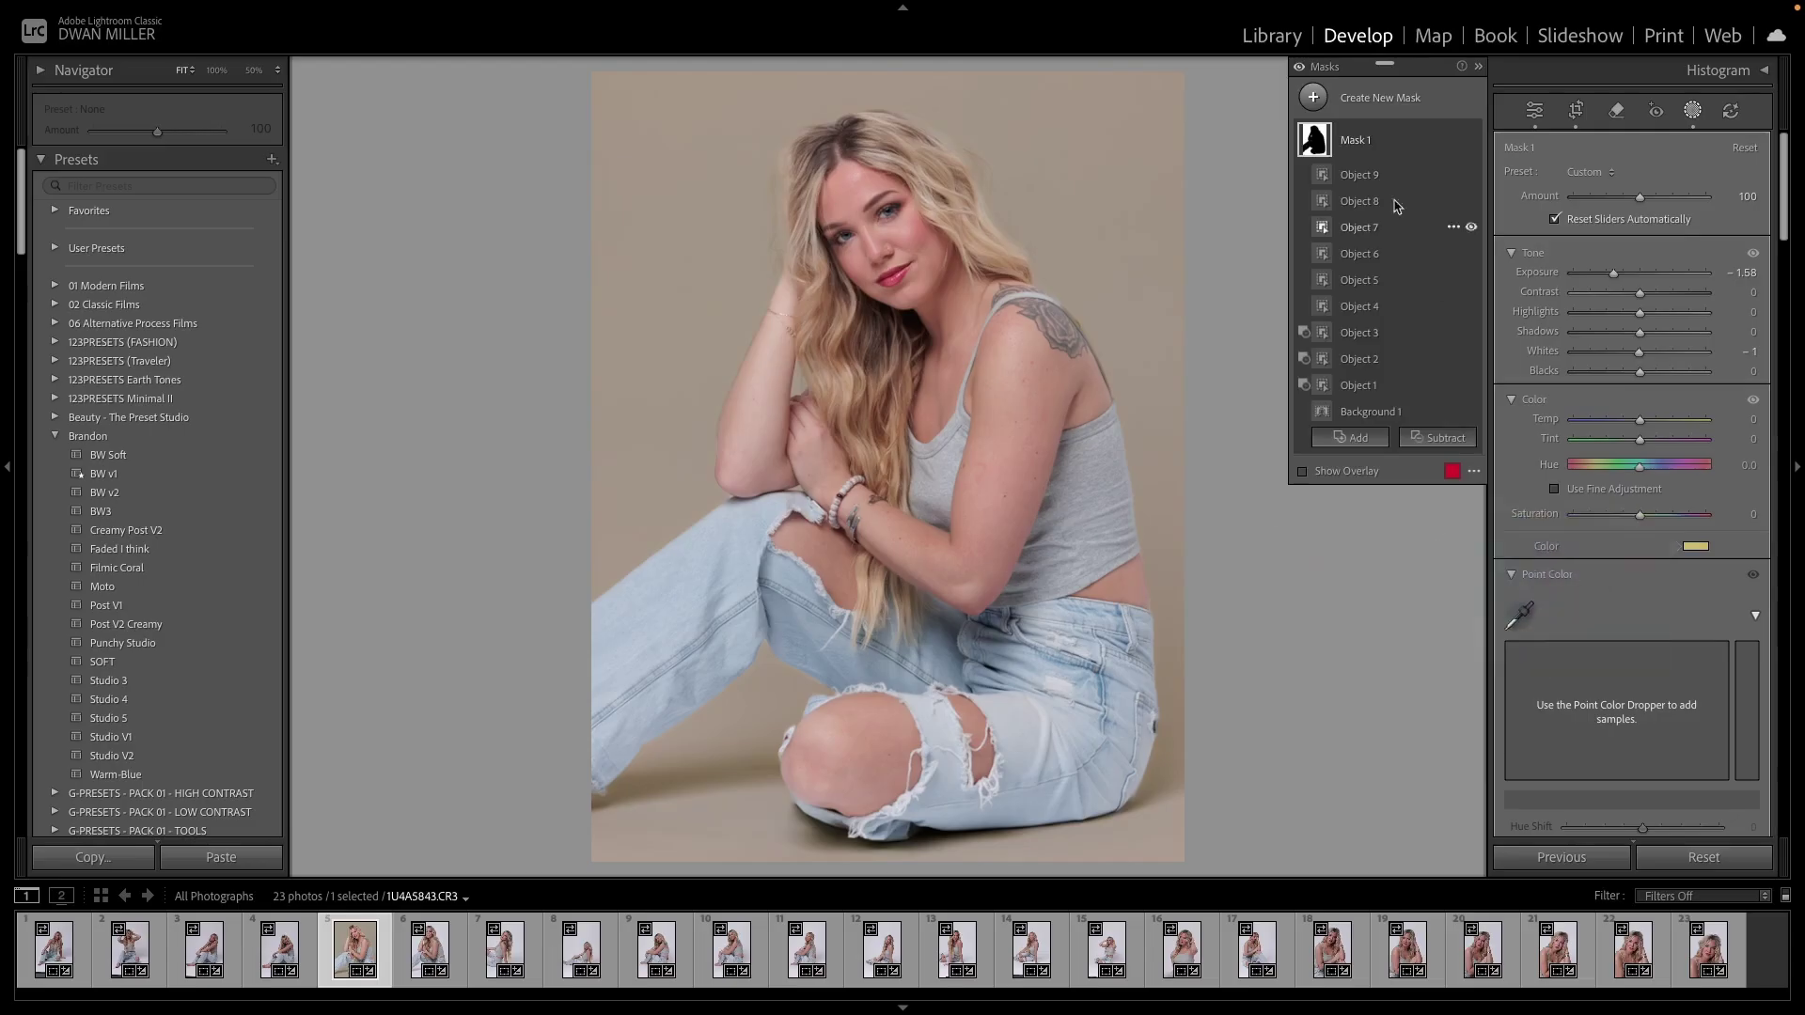
click(1472, 140)
click(1472, 140)
click(1472, 141)
click(1472, 140)
click(1472, 141)
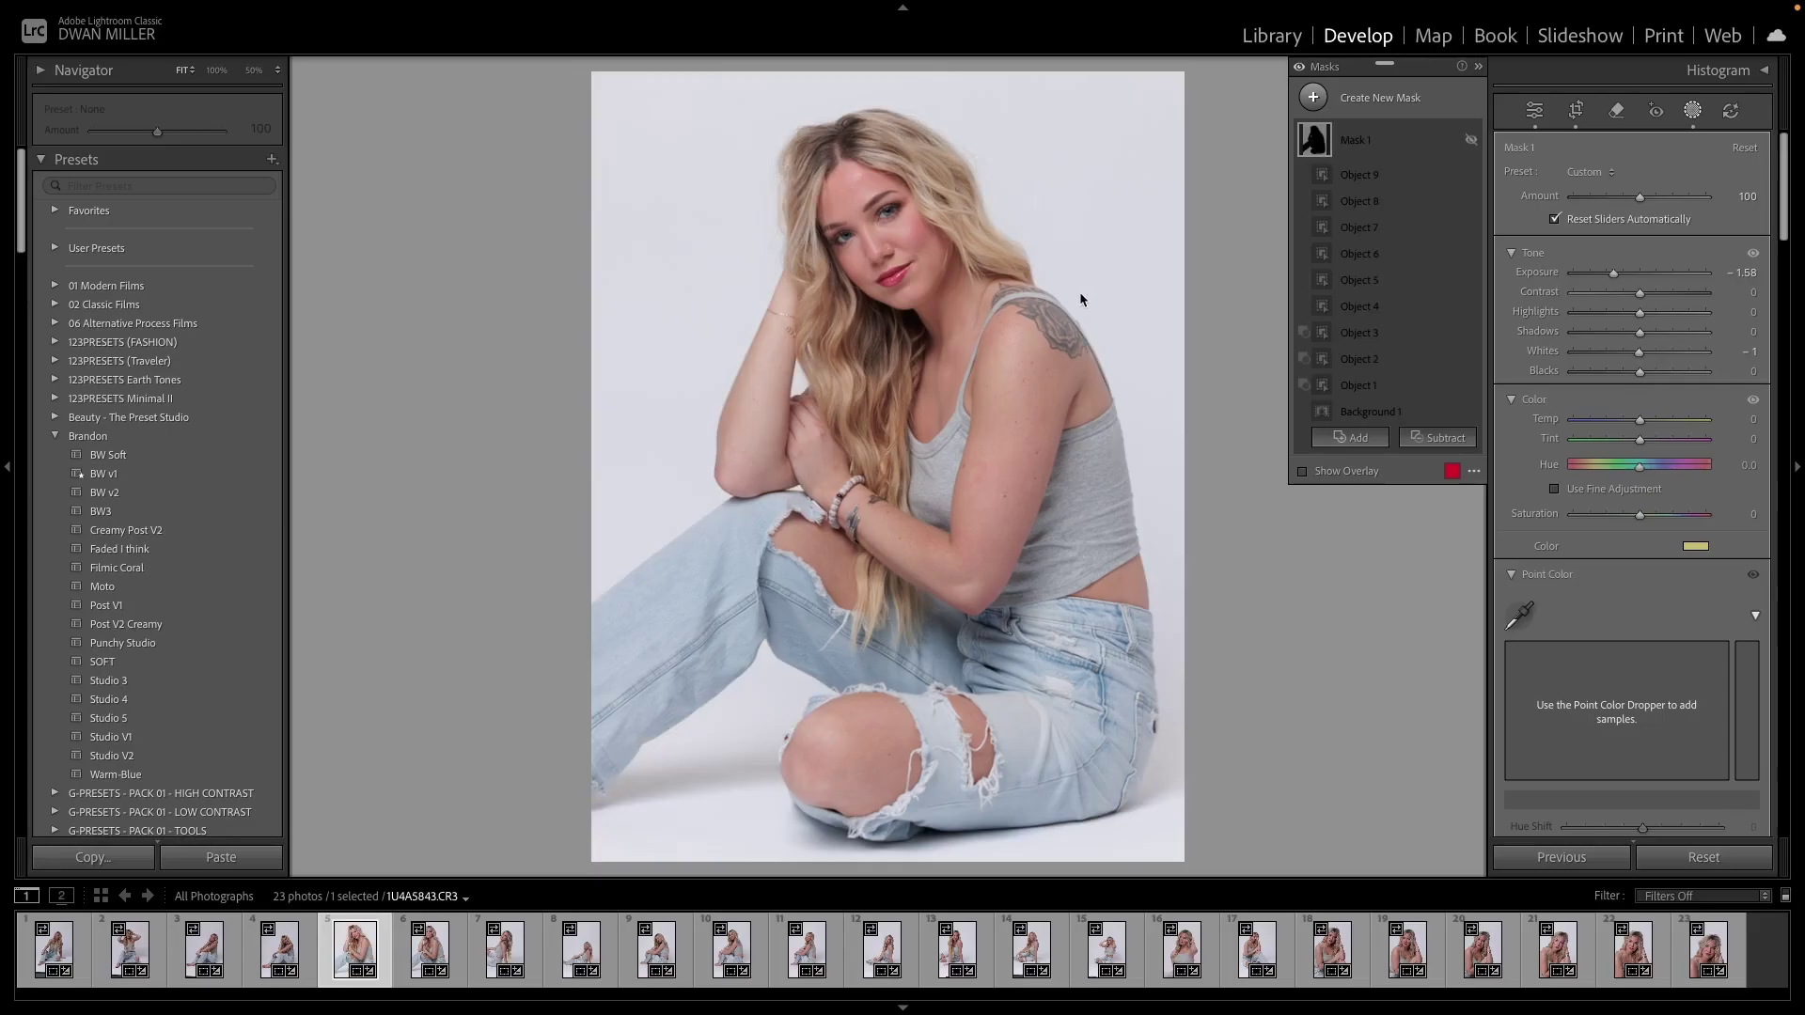
click(1472, 141)
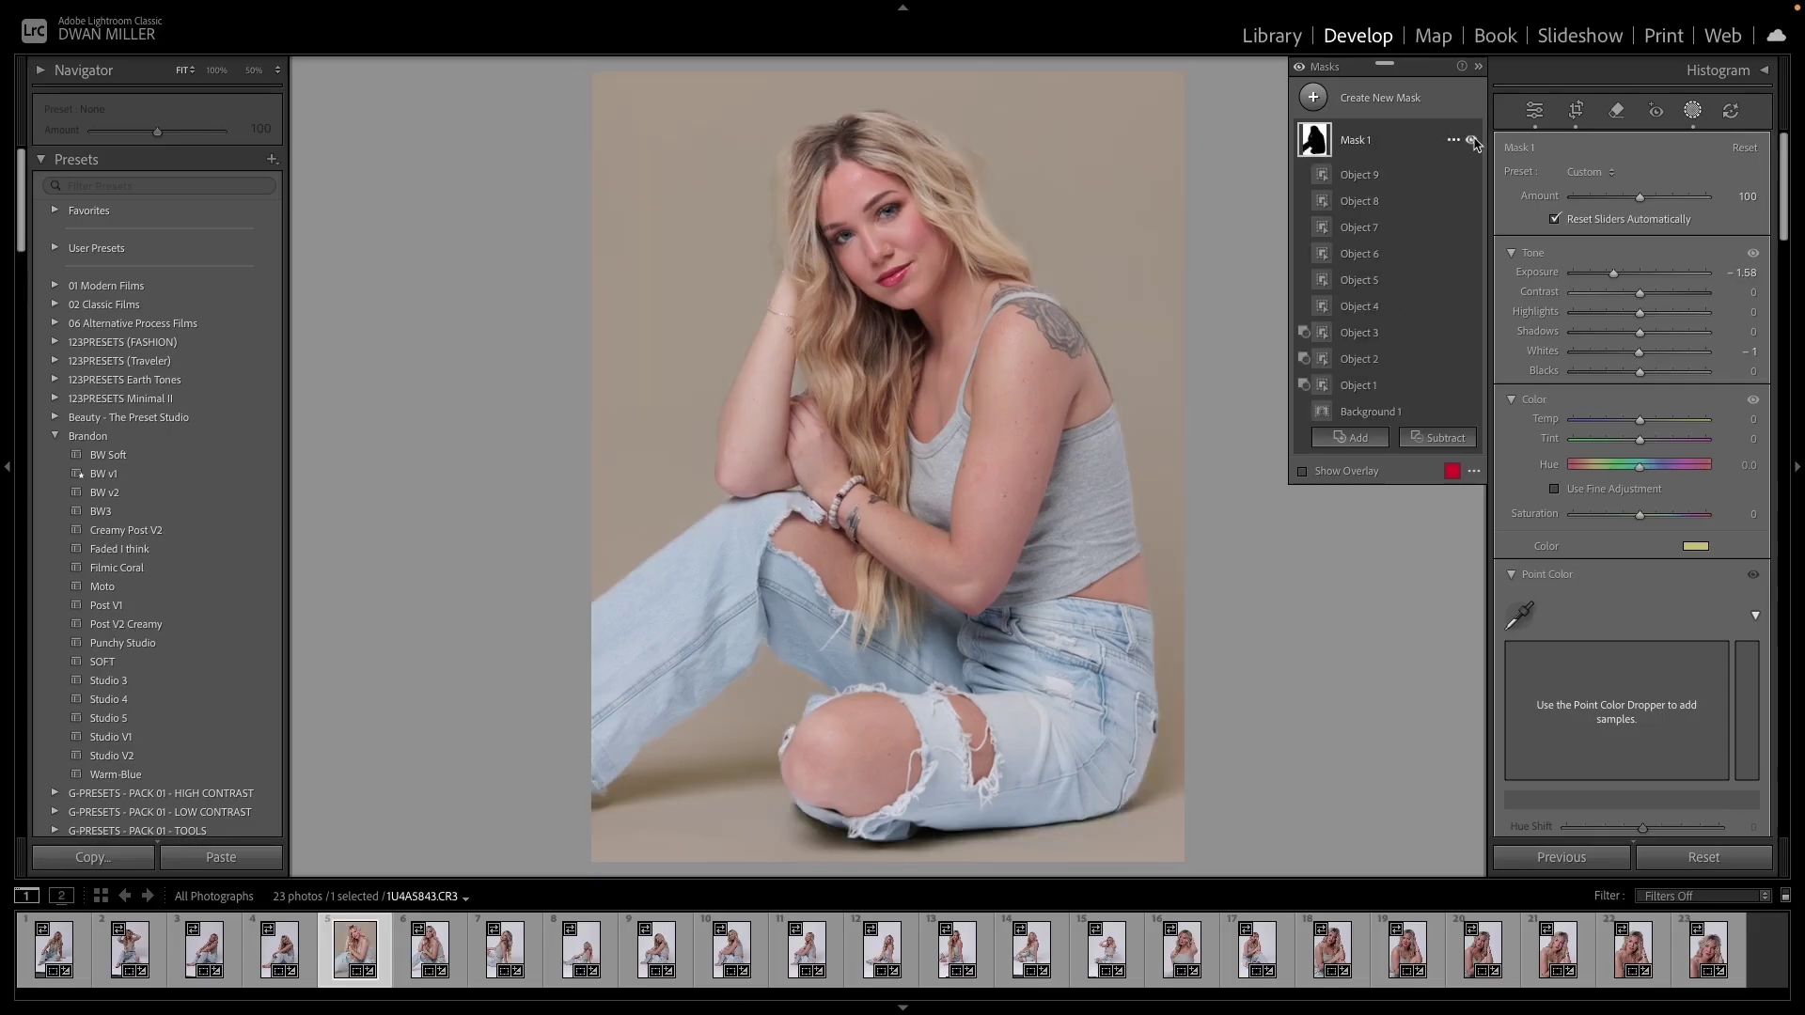